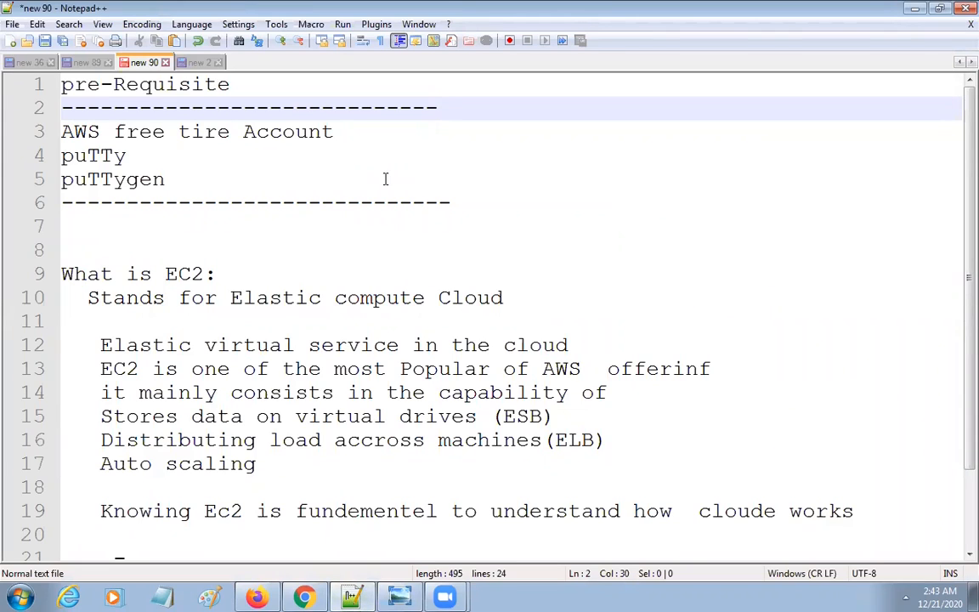
# Review the notes on the PuTTY and PuTTYgen prerequisites and on what EC2 is
pyautogui.doubleClick(104, 165)
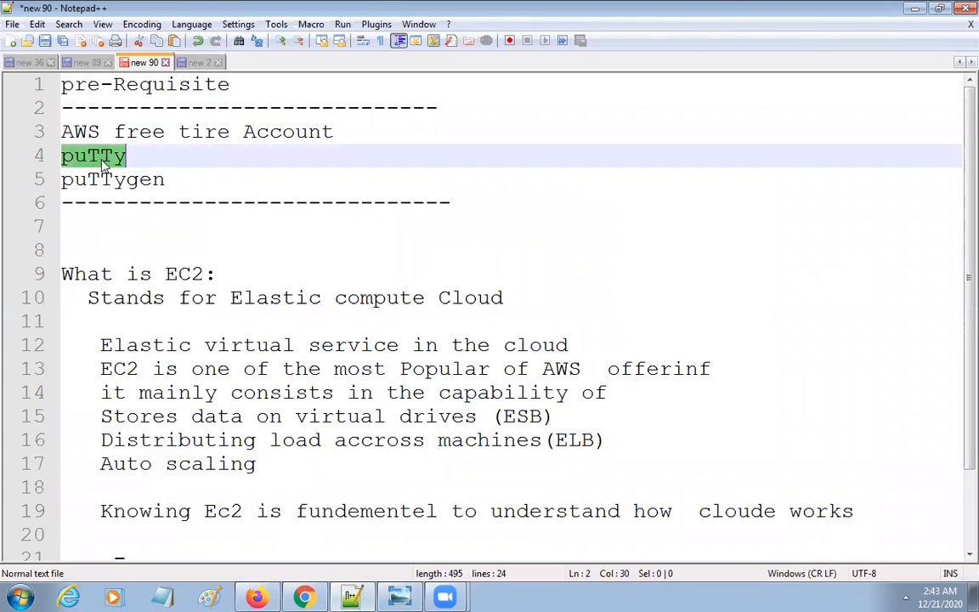
pyautogui.click(119, 149)
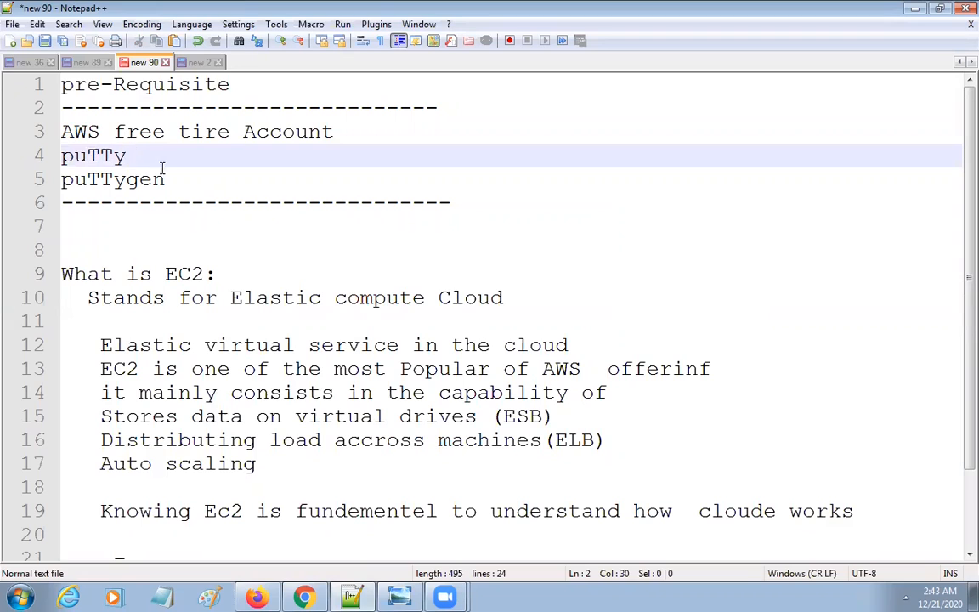
pyautogui.moveTo(166, 180); pyautogui.dragTo(63, 180)
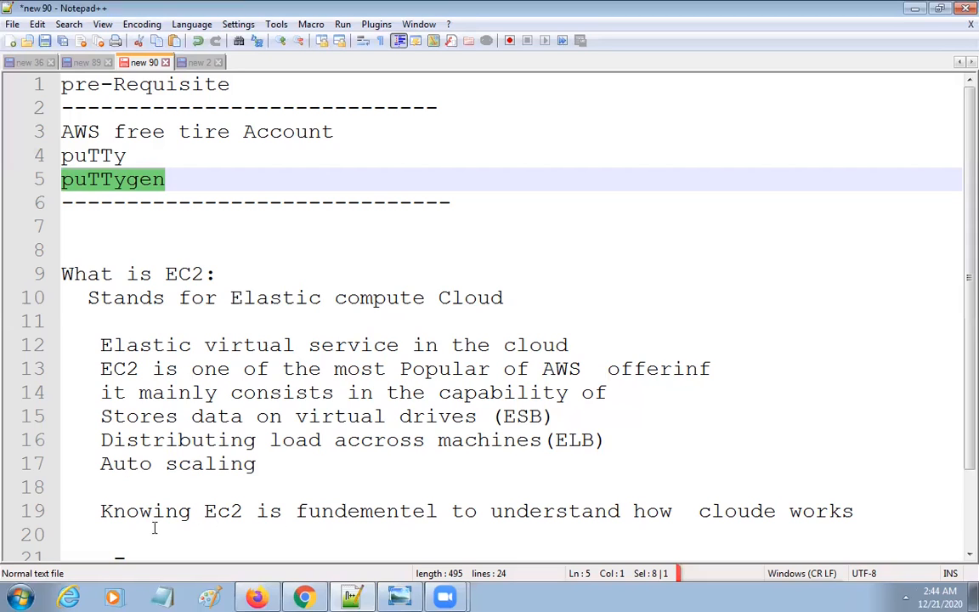
pyautogui.moveTo(95, 511); pyautogui.dragTo(868, 511)
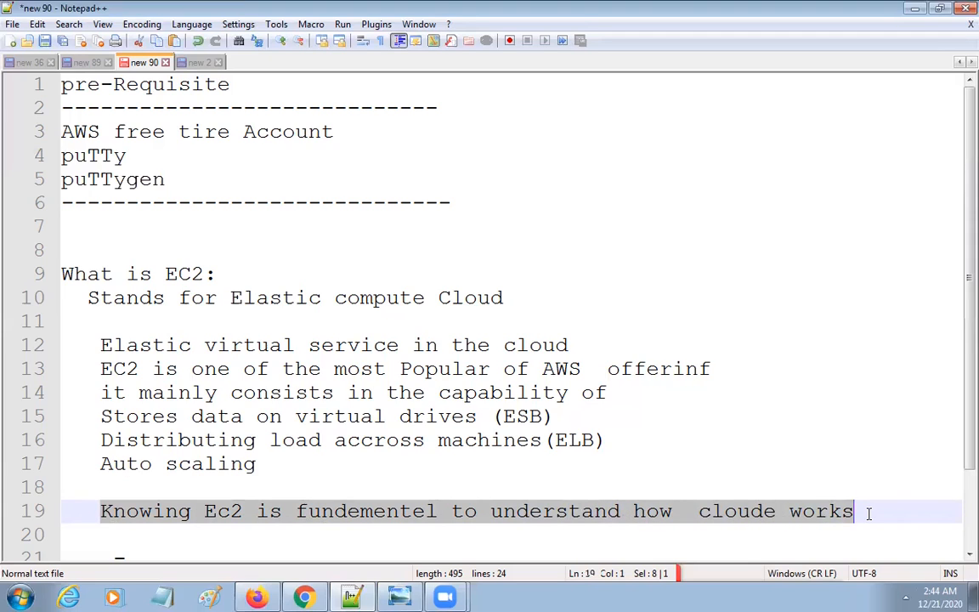
pyautogui.moveTo(164, 274); pyautogui.dragTo(202, 273)
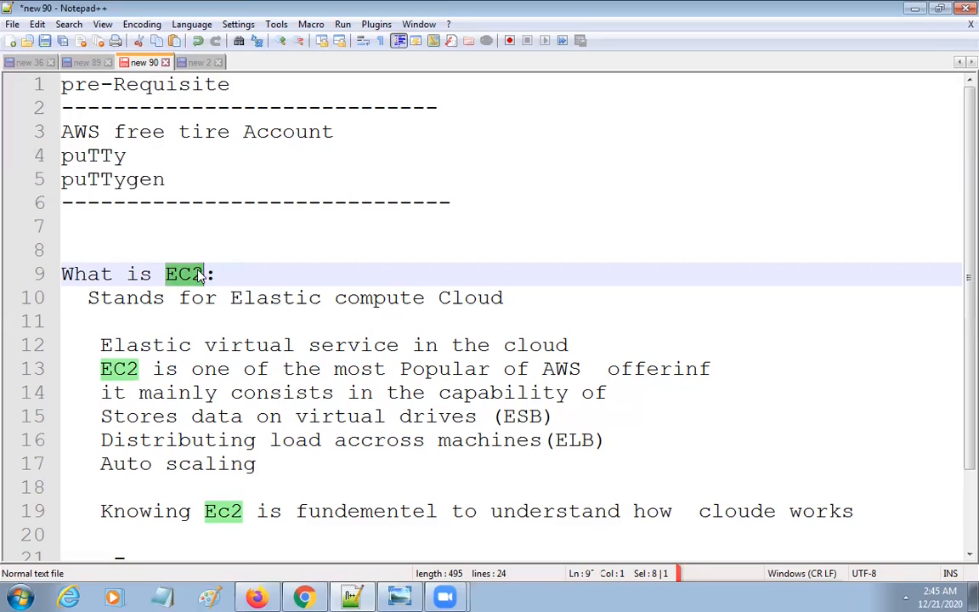
# Switch to the AWS Management Console in Chrome, search for EC2 and open the EC2 service dashboard
pyautogui.click(308, 596)
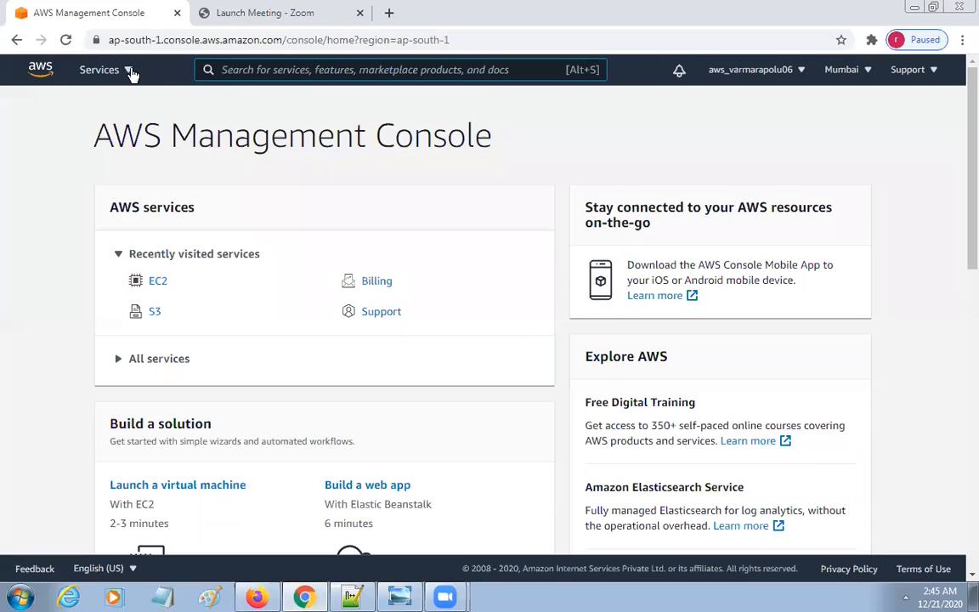
pyautogui.click(231, 77)
pyautogui.hotkey('ctrl', '2')
pyautogui.moveTo(810, 62)
pyautogui.mouseDown()
pyautogui.moveTo(863, 97)
pyautogui.moveTo(884, 93)
pyautogui.mouseUp()
pyautogui.press('Escape')
pyautogui.click(272, 64)
pyautogui.write('EC2')
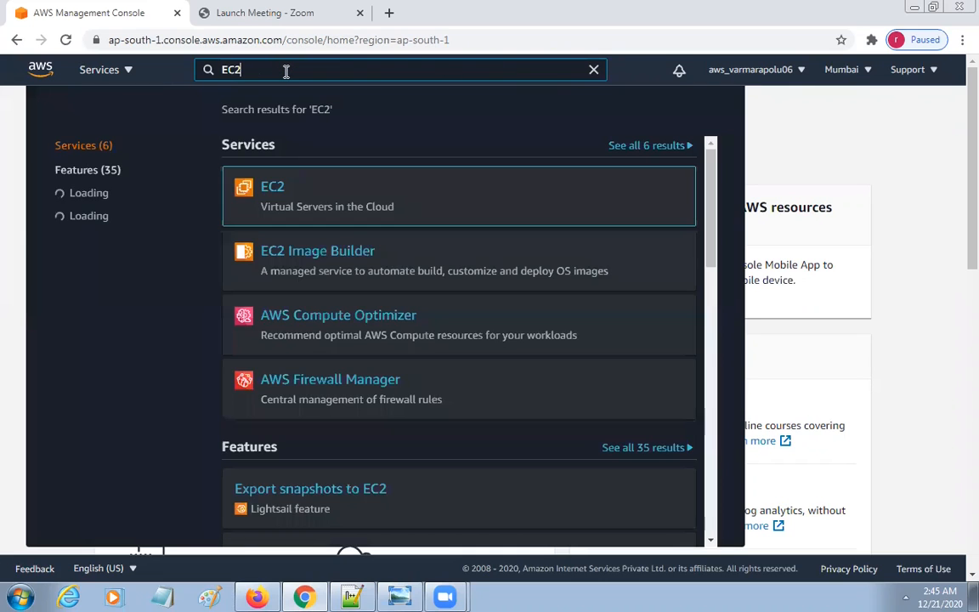
pyautogui.click(274, 191)
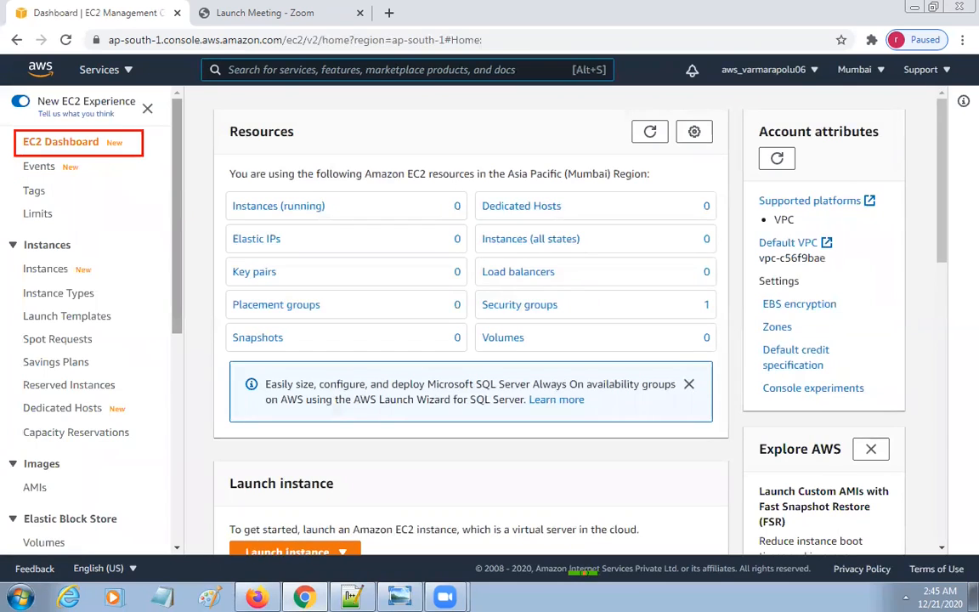
pyautogui.press('Escape')
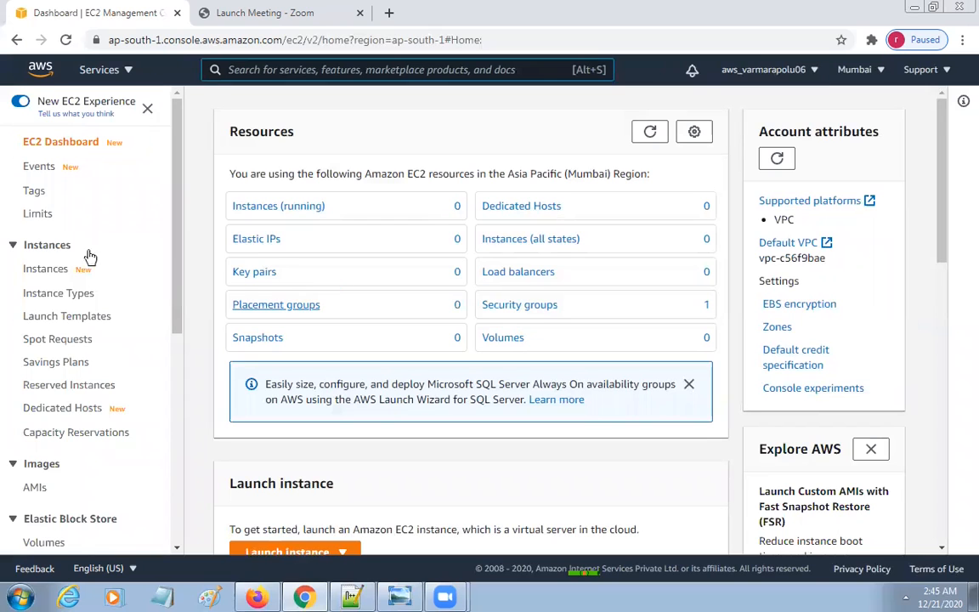
# Examine the EC2 navigation sections, including Instances, Elastic Block Store, Network & Security, Load Balancing and Auto Scaling
pyautogui.moveTo(177, 304); pyautogui.dragTo(180, 532)
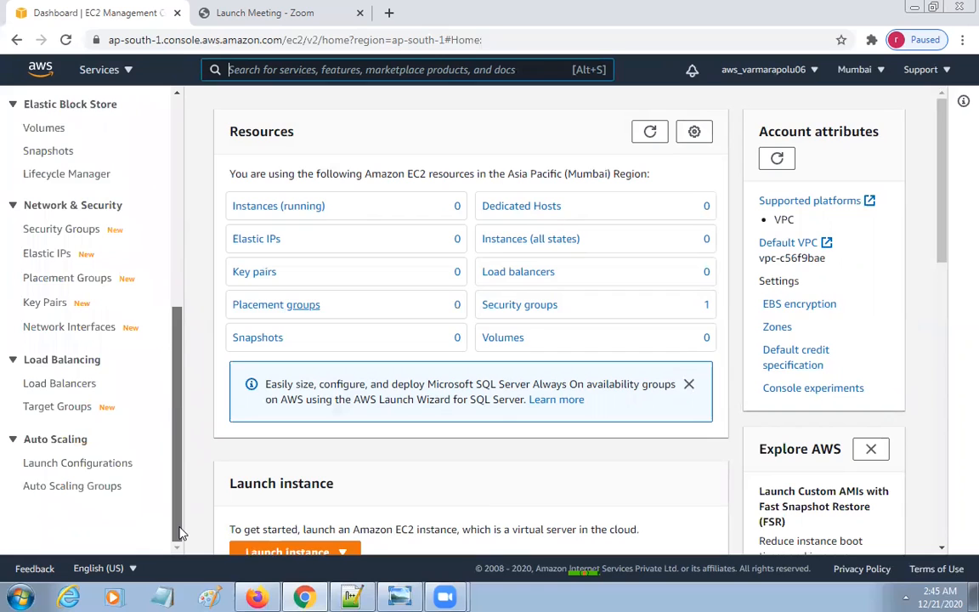
pyautogui.moveTo(180, 532)
pyautogui.mouseDown()
pyautogui.moveTo(201, 376)
pyautogui.moveTo(204, 514)
pyautogui.mouseUp()
pyautogui.hotkey('ctrl', '2')
pyautogui.moveTo(0, 420)
pyautogui.mouseDown()
pyautogui.moveTo(100, 522)
pyautogui.moveTo(151, 525)
pyautogui.mouseUp()
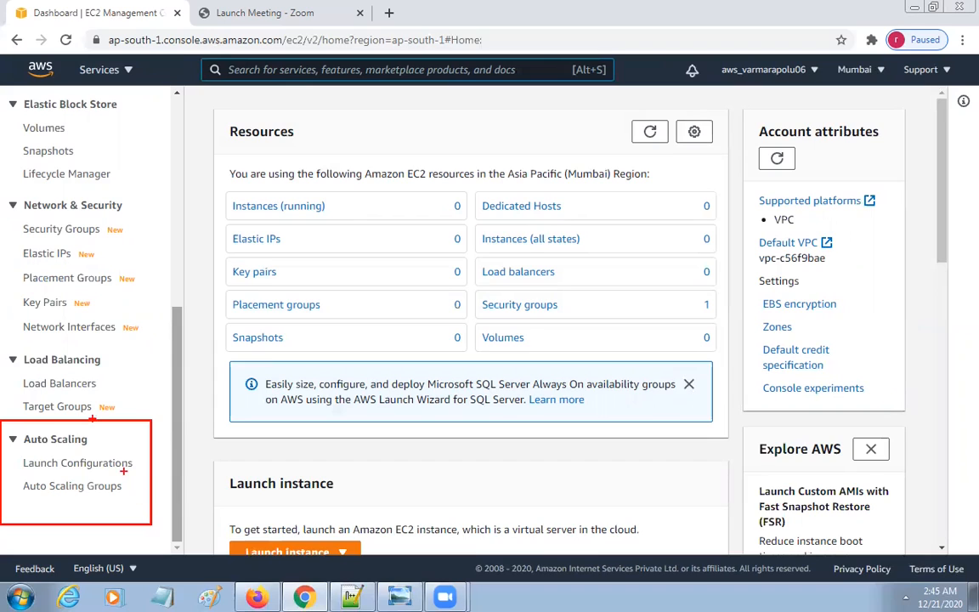
pyautogui.moveTo(2, 338); pyautogui.dragTo(142, 421)
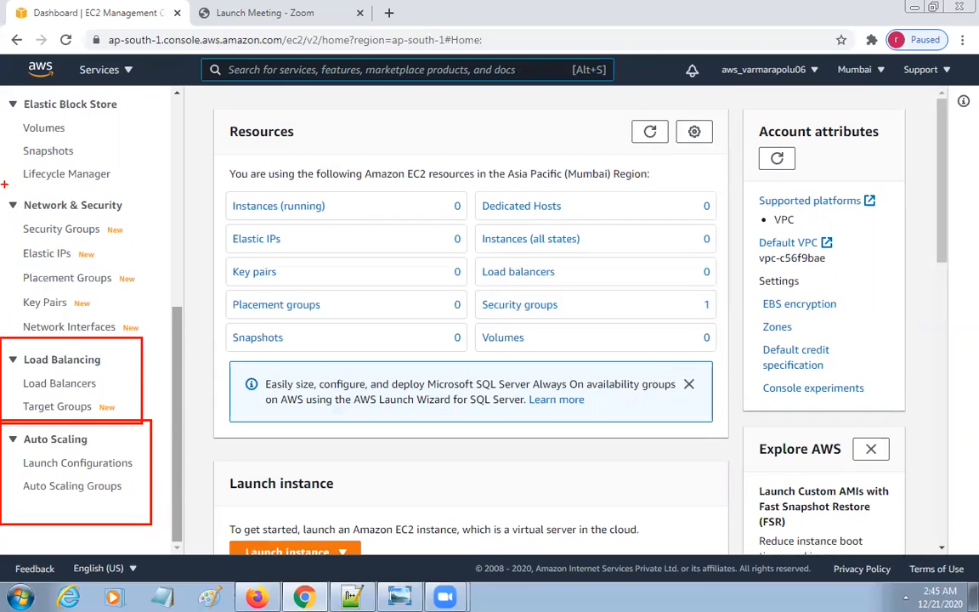
pyautogui.moveTo(3, 191)
pyautogui.mouseDown()
pyautogui.moveTo(160, 287)
pyautogui.moveTo(187, 328)
pyautogui.mouseUp()
pyautogui.moveTo(2, 92); pyautogui.dragTo(151, 189)
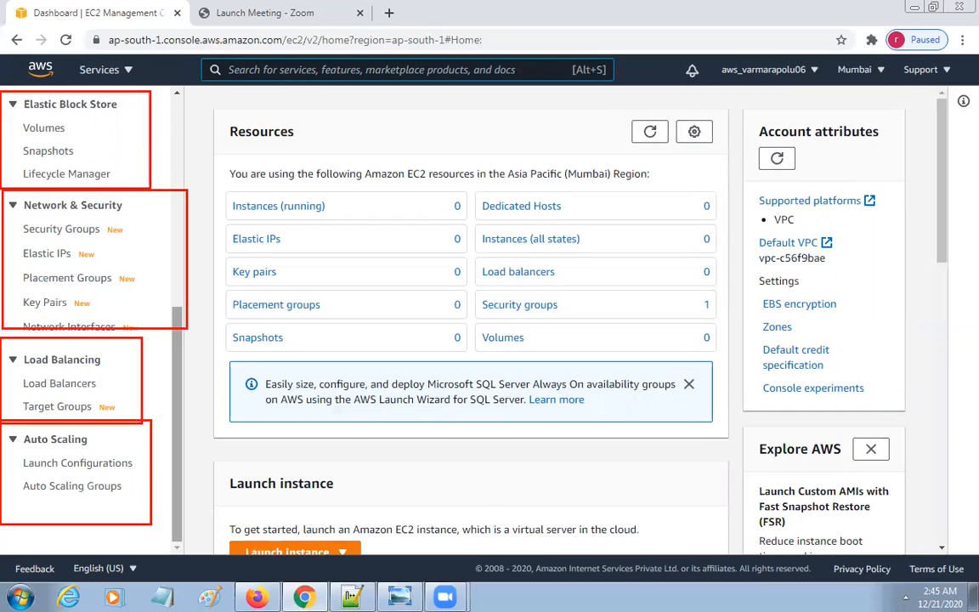
pyautogui.scroll(5, 144, 289)
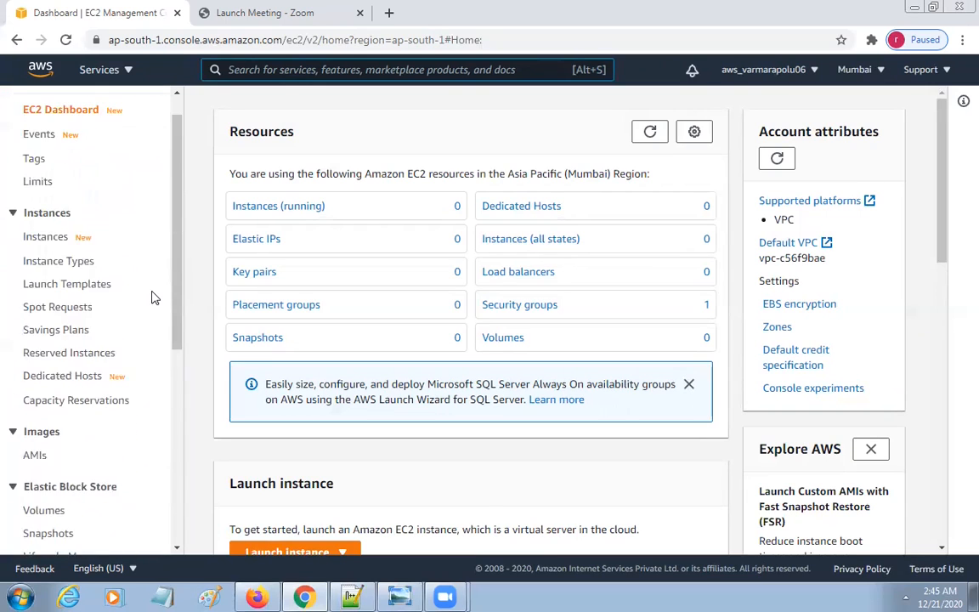
pyautogui.scroll(2, 151, 297)
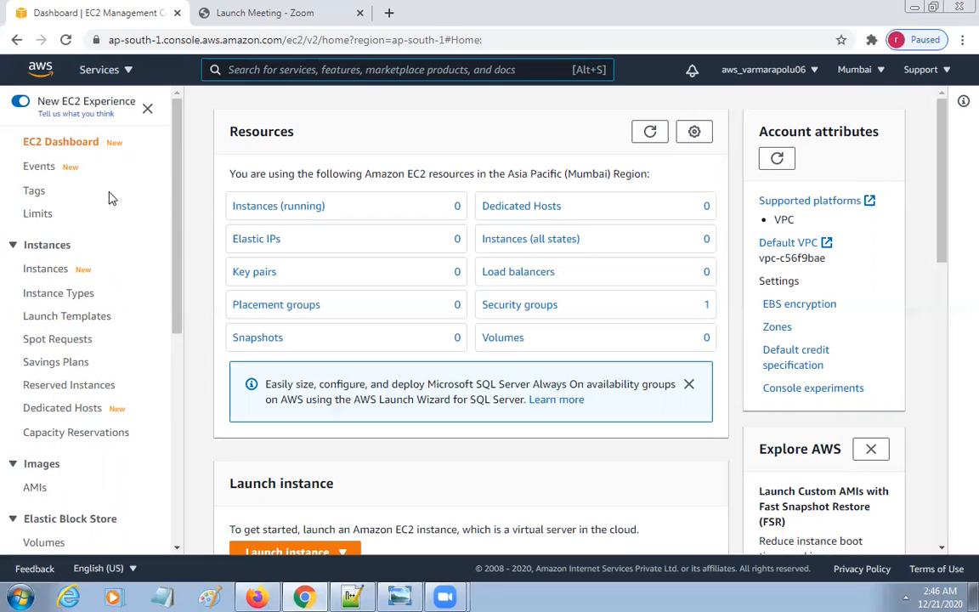
pyautogui.scroll(-5, 138, 434)
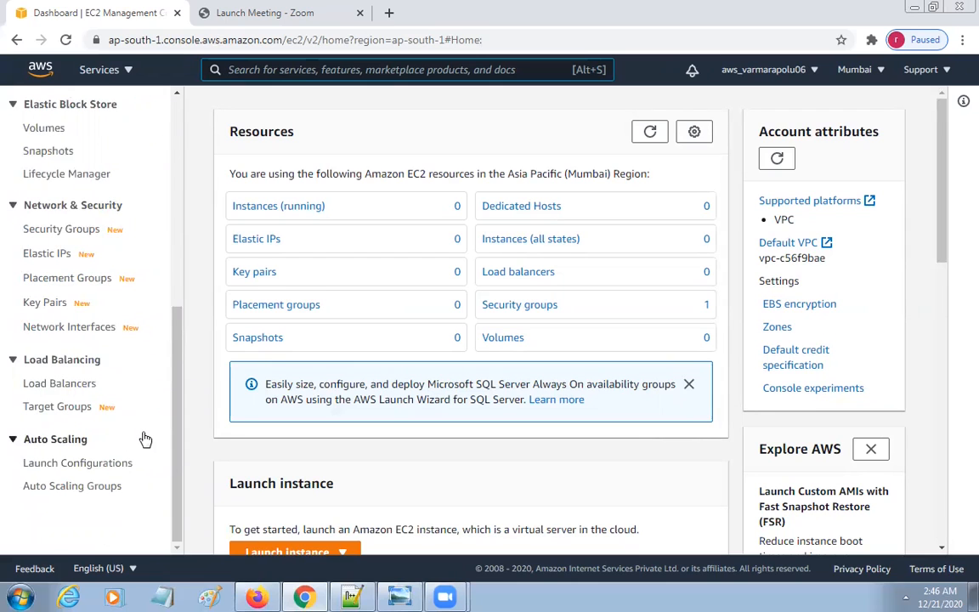
pyautogui.scroll(4, 145, 439)
pyautogui.scroll(3, 127, 289)
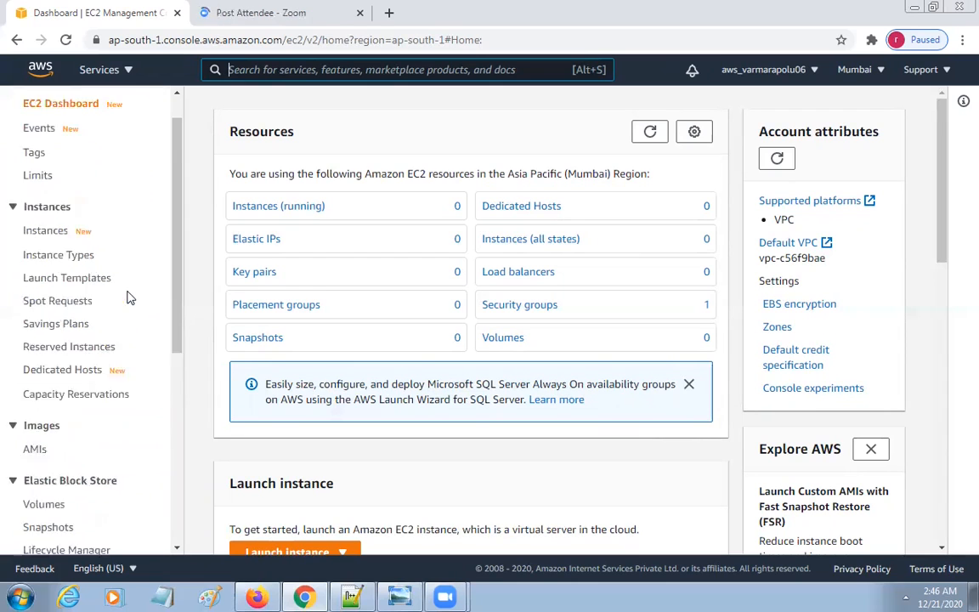
pyautogui.scroll(-4, 136, 357)
pyautogui.scroll(-3, 136, 370)
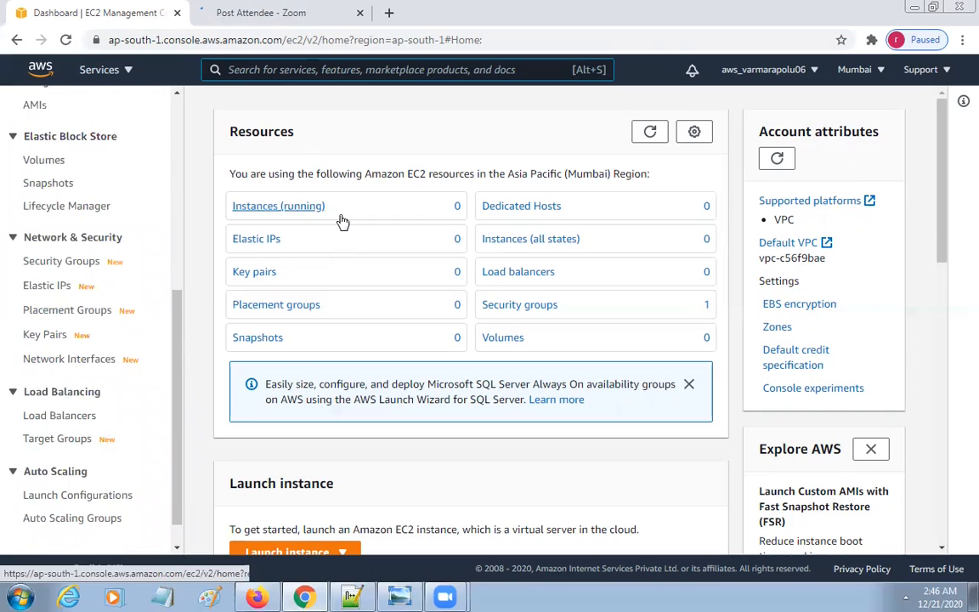
# Examine the Resources overview on the EC2 dashboard, checking the region in use and the security groups entry
pyautogui.hotkey('ctrl', '2')
pyautogui.moveTo(207, 137)
pyautogui.mouseDown()
pyautogui.moveTo(363, 406)
pyautogui.moveTo(716, 443)
pyautogui.moveTo(746, 467)
pyautogui.mouseUp()
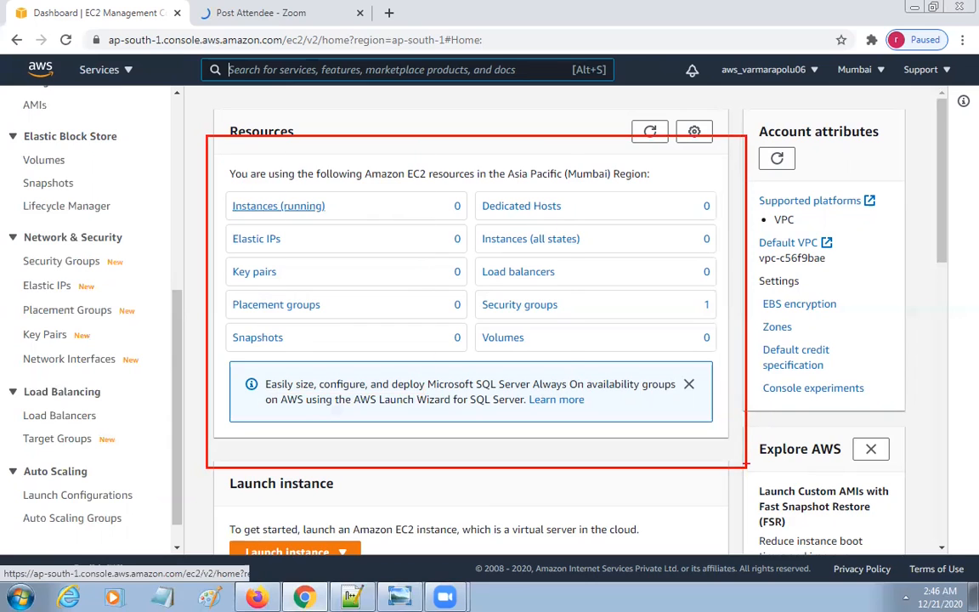
pyautogui.press('Escape')
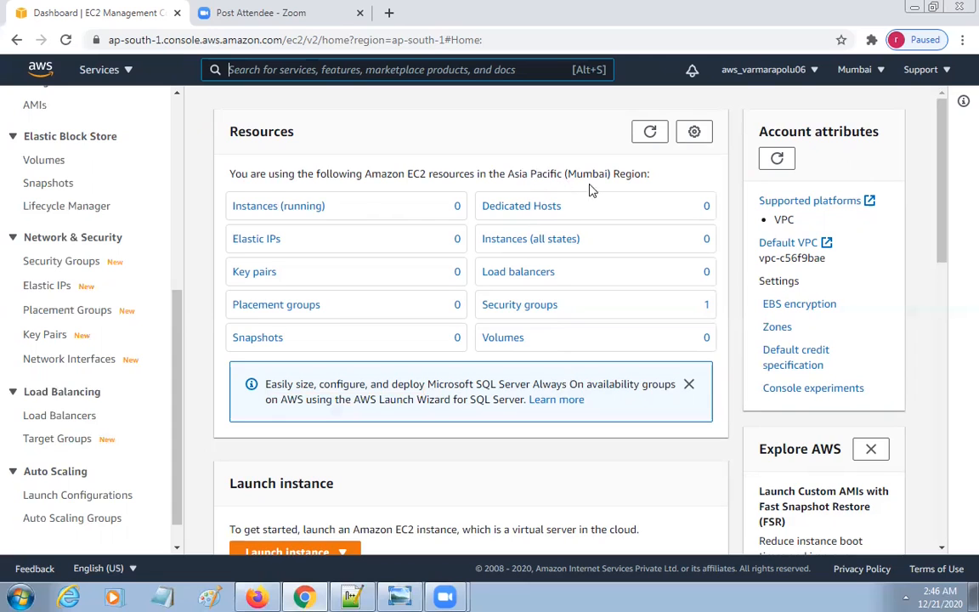
pyautogui.moveTo(568, 175); pyautogui.dragTo(610, 175)
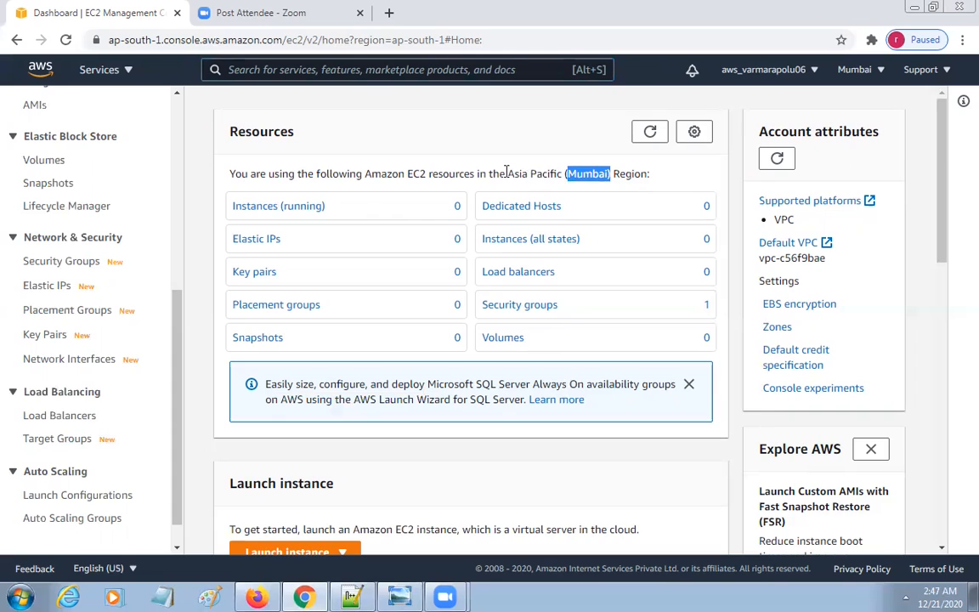
pyautogui.moveTo(507, 174); pyautogui.dragTo(564, 173)
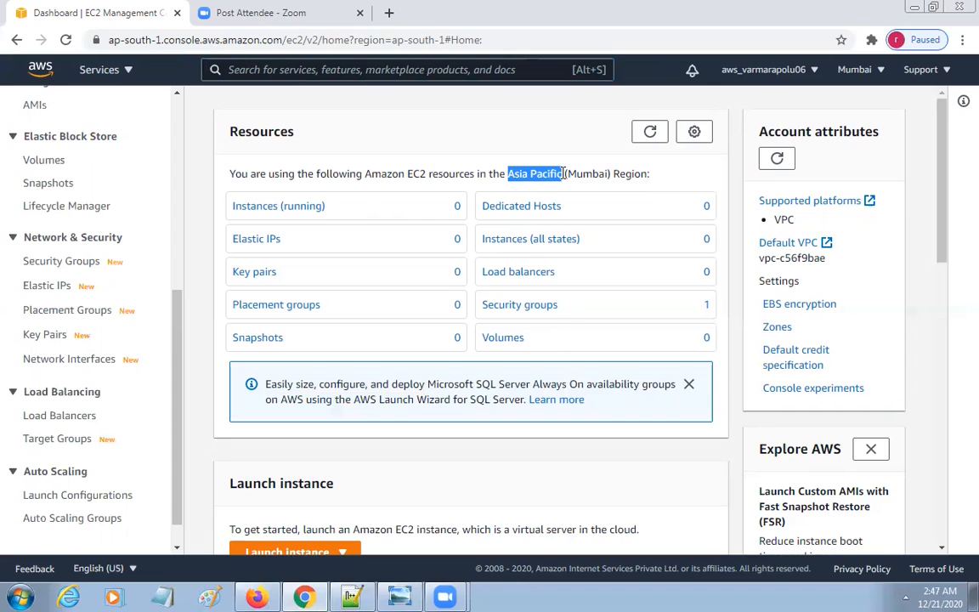
pyautogui.moveTo(563, 173); pyautogui.dragTo(646, 179)
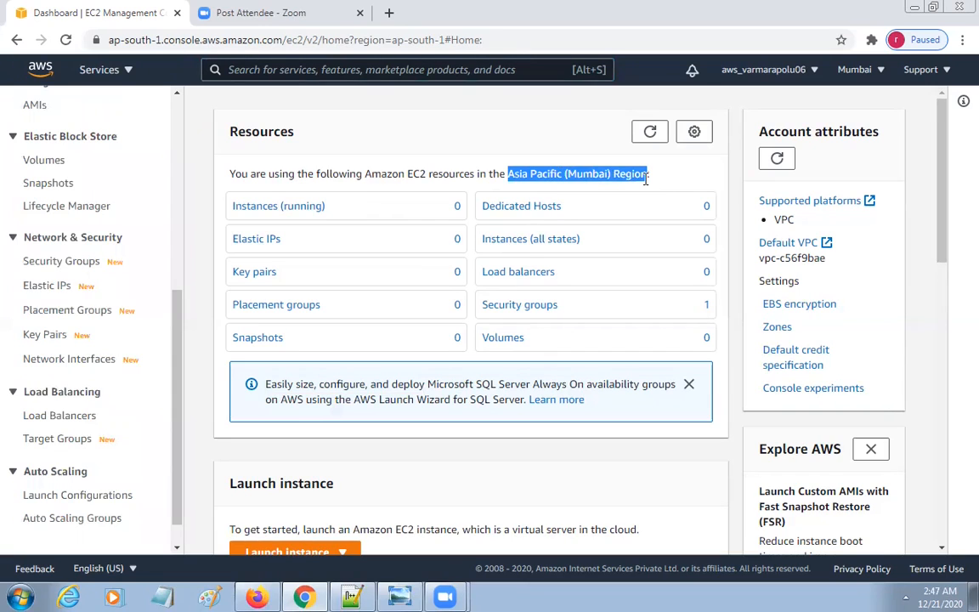
pyautogui.doubleClick(577, 172)
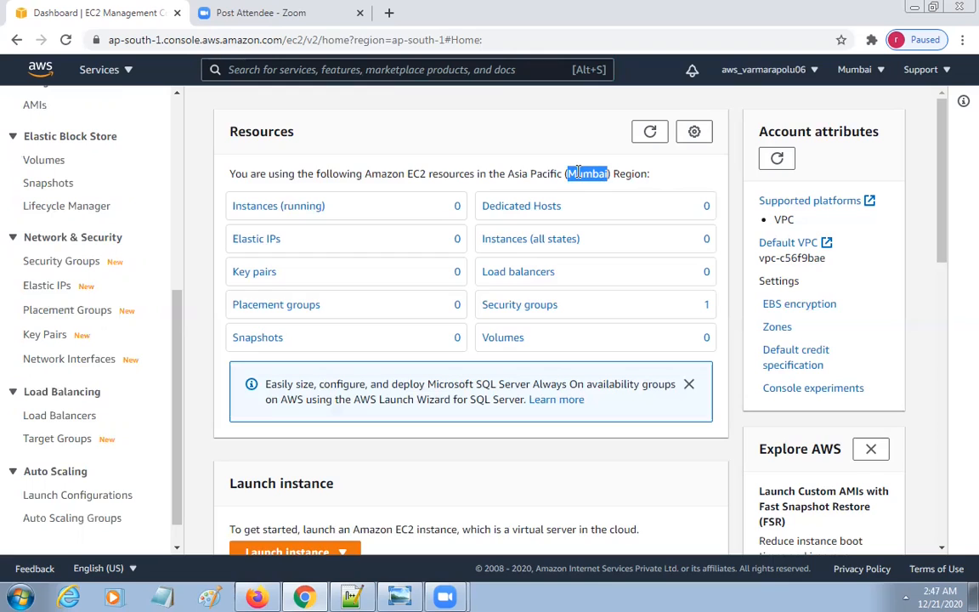
pyautogui.moveTo(508, 173); pyautogui.dragTo(648, 174)
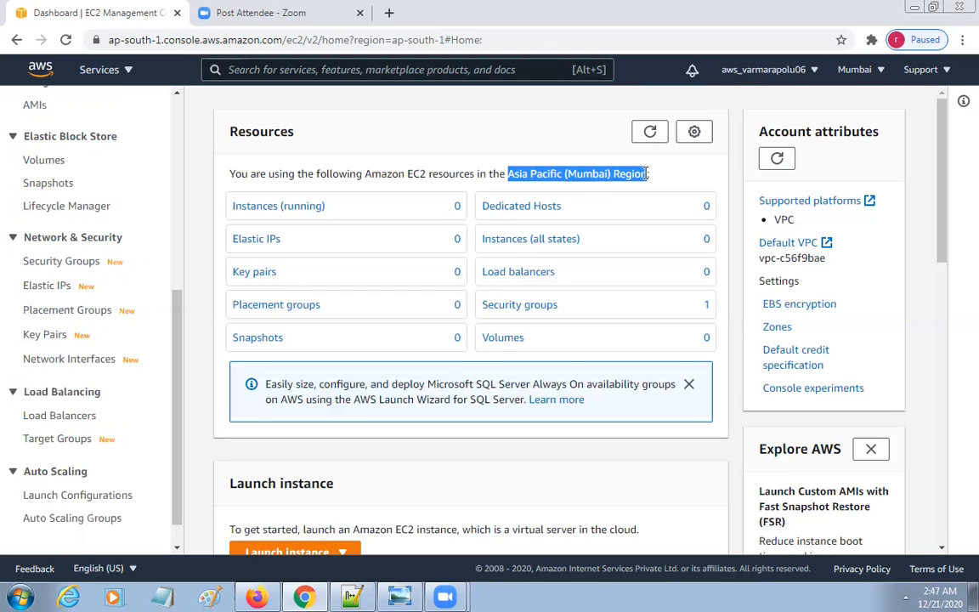
pyautogui.doubleClick(585, 173)
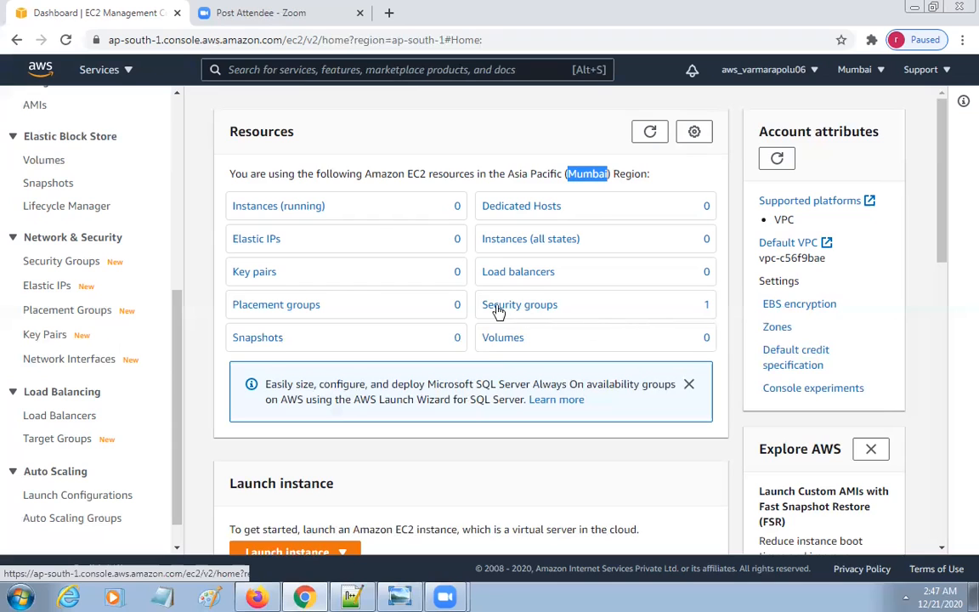
pyautogui.hotkey('ctrl', '2')
pyautogui.moveTo(472, 287); pyautogui.dragTo(729, 324)
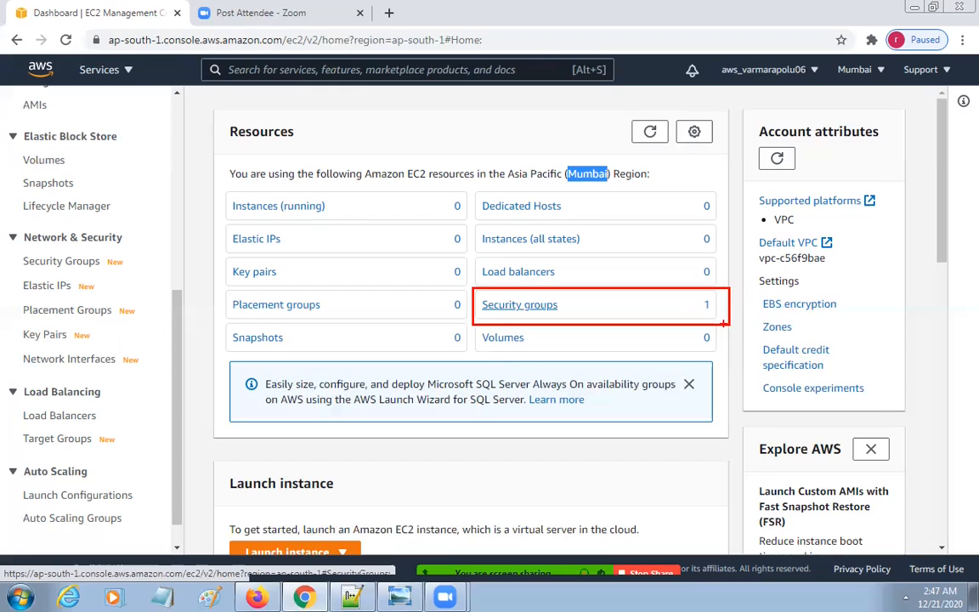
pyautogui.press('Escape')
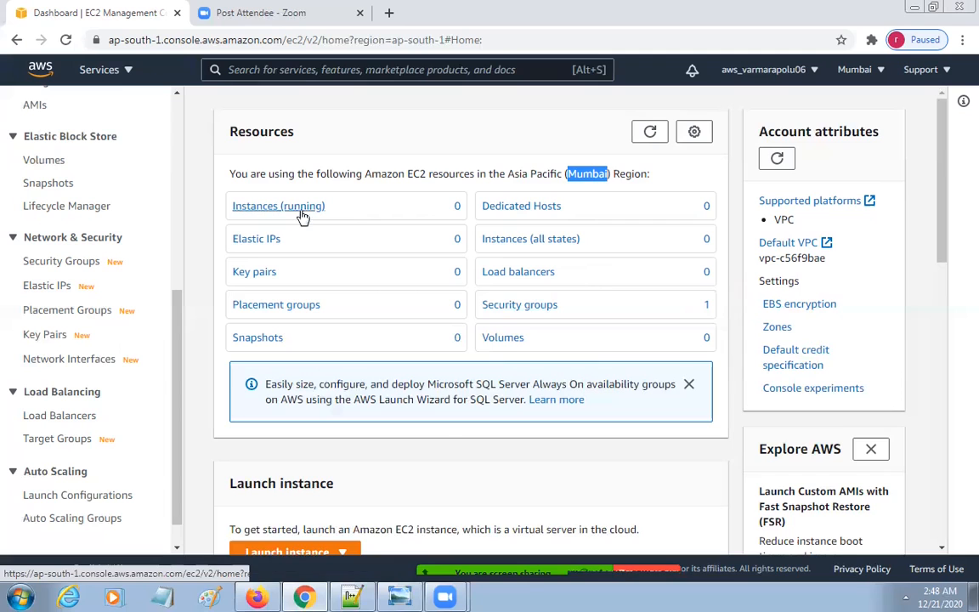
# Start the launch wizard for a new EC2 instance, without a template, and view its AMI selection step
pyautogui.scroll(-3, 451, 442)
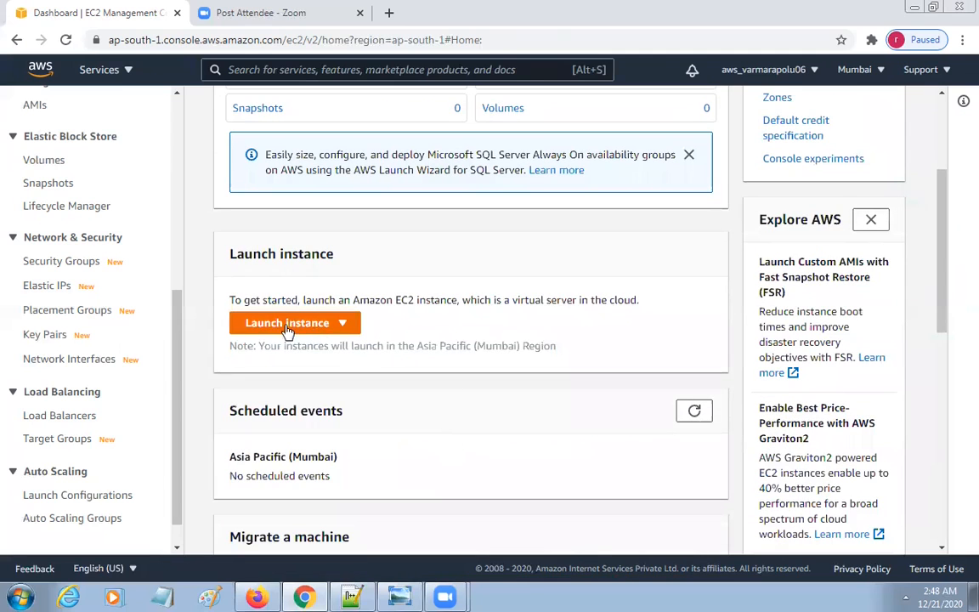
pyautogui.hotkey('ctrl', '2')
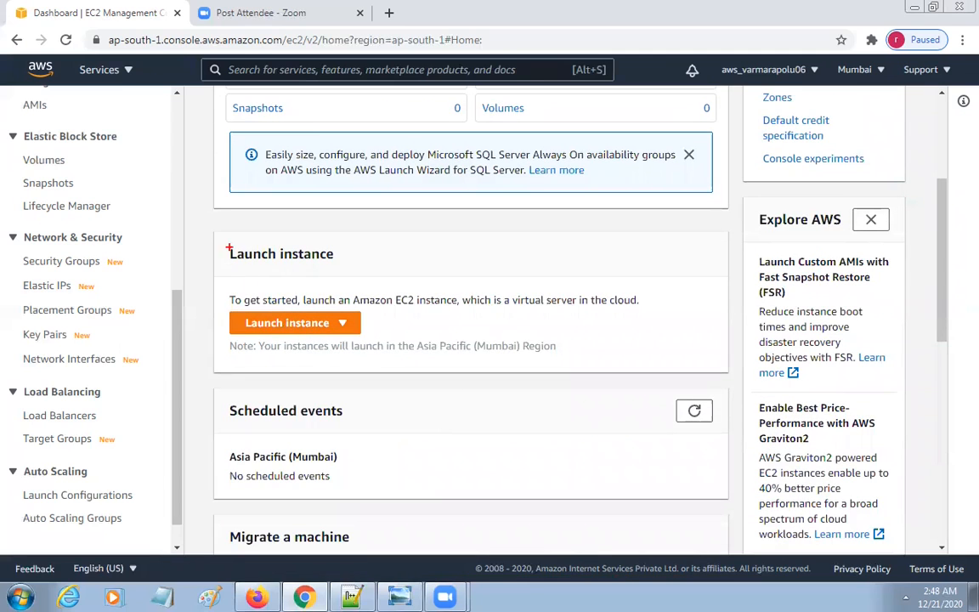
pyautogui.moveTo(226, 237)
pyautogui.mouseDown()
pyautogui.moveTo(306, 332)
pyautogui.moveTo(510, 367)
pyautogui.moveTo(729, 374)
pyautogui.mouseUp()
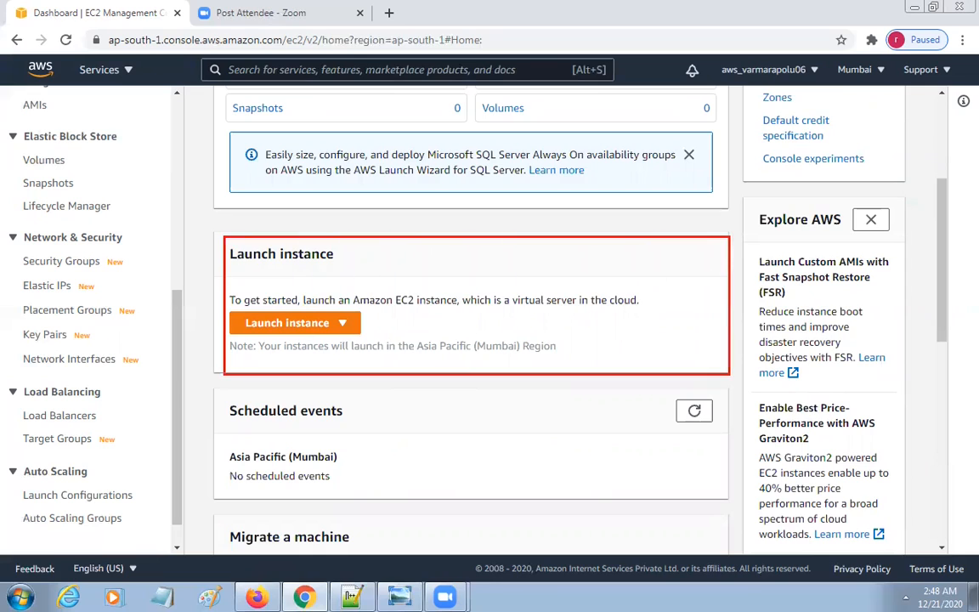
pyautogui.press('Escape')
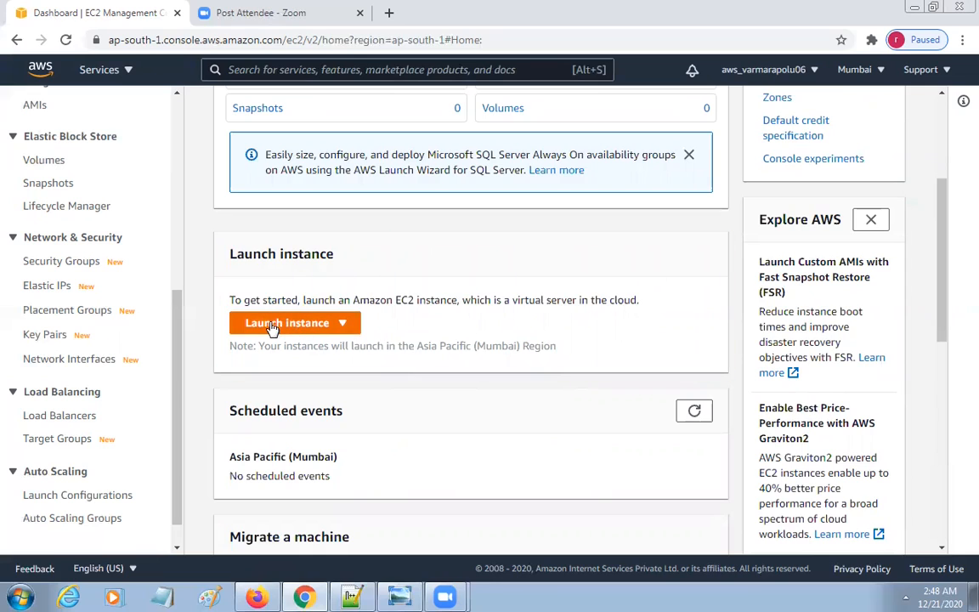
pyautogui.click(272, 328)
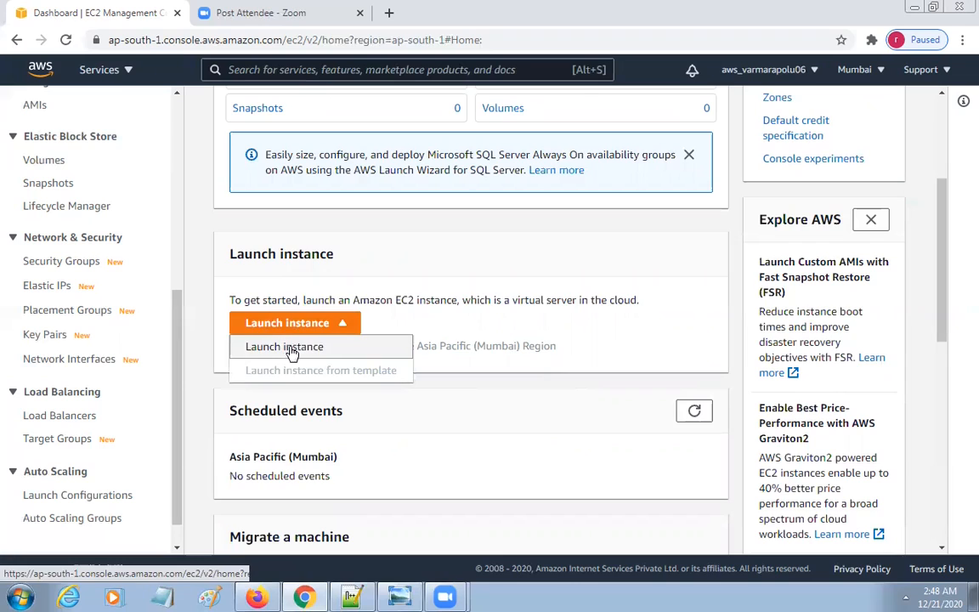
pyautogui.click(291, 350)
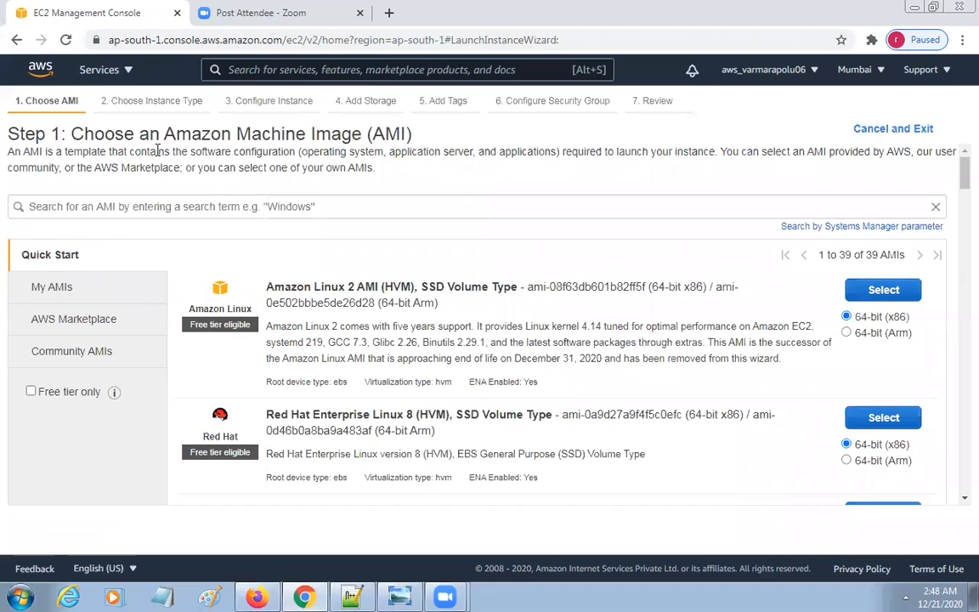
pyautogui.moveTo(72, 133); pyautogui.dragTo(431, 135)
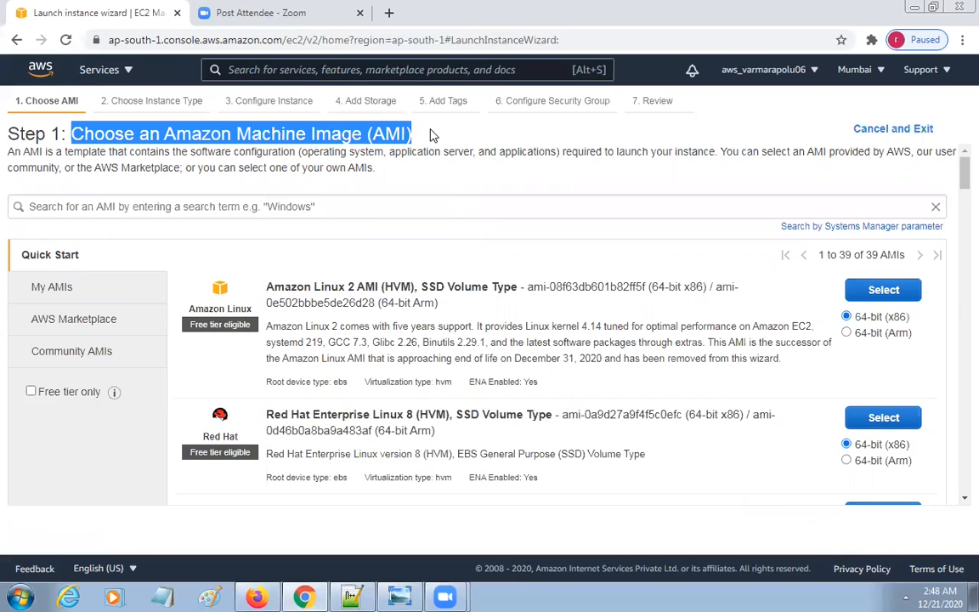
# Look through the Quick Start AMI list, from the Linux images down to the Windows Server images
pyautogui.scroll(-10, 399, 284)
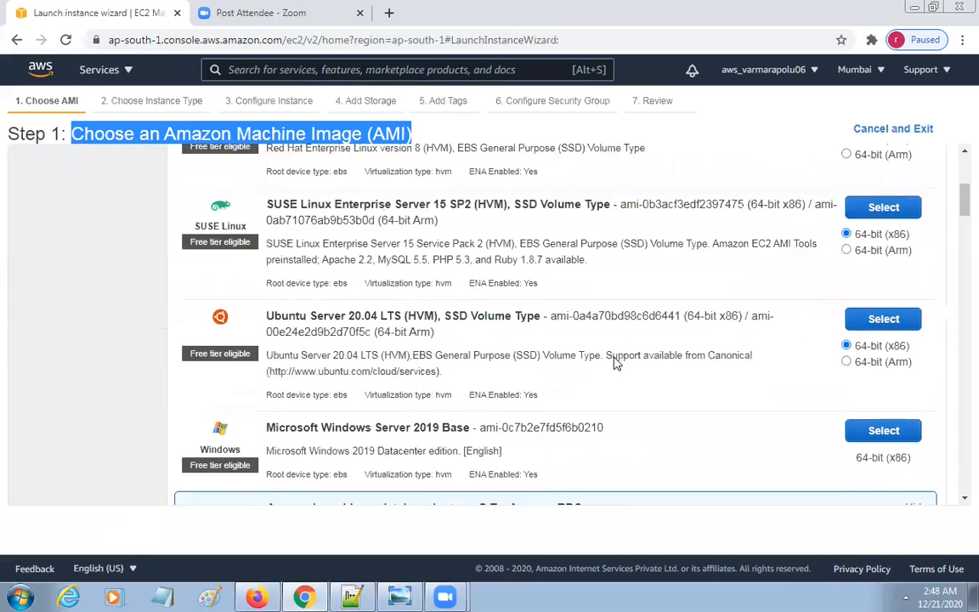
pyautogui.scroll(-5, 611, 422)
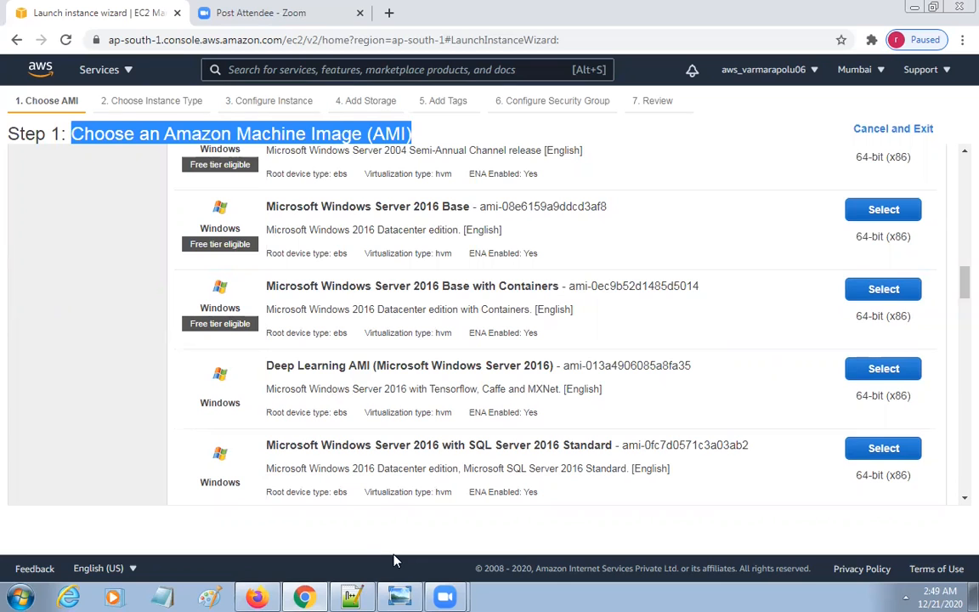
pyautogui.scroll(4, 841, 383)
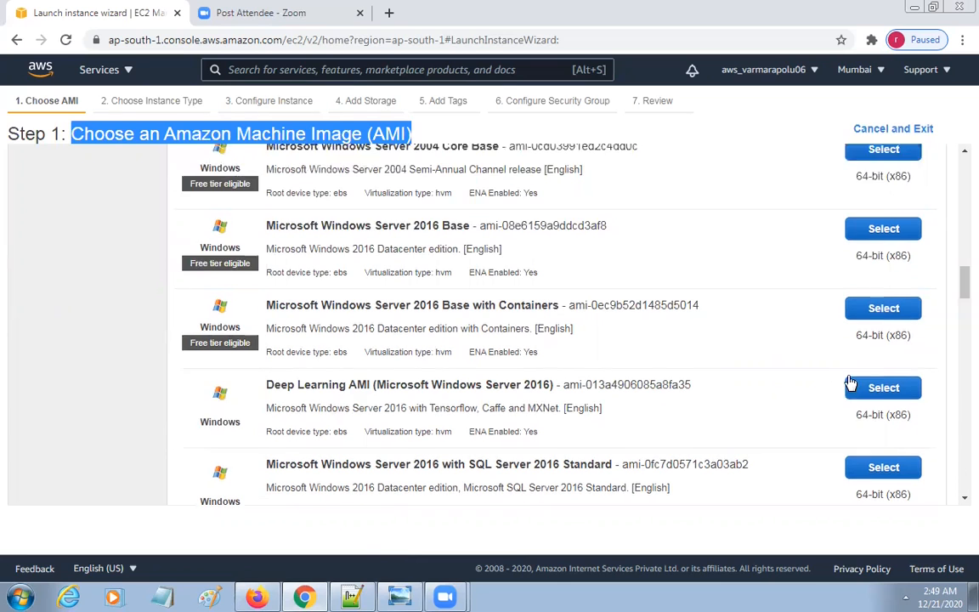
pyautogui.scroll(10, 667, 398)
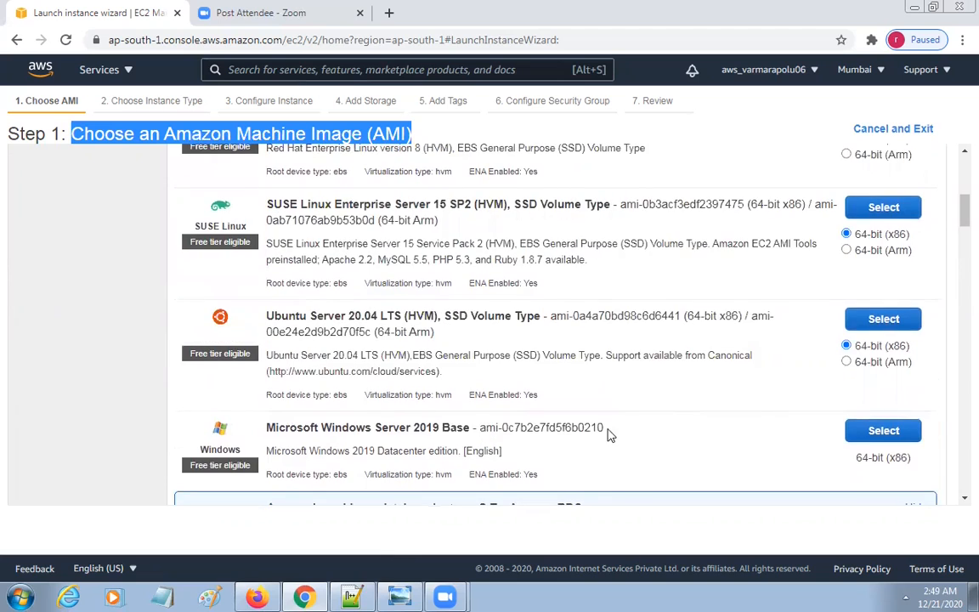
pyautogui.scroll(3, 595, 408)
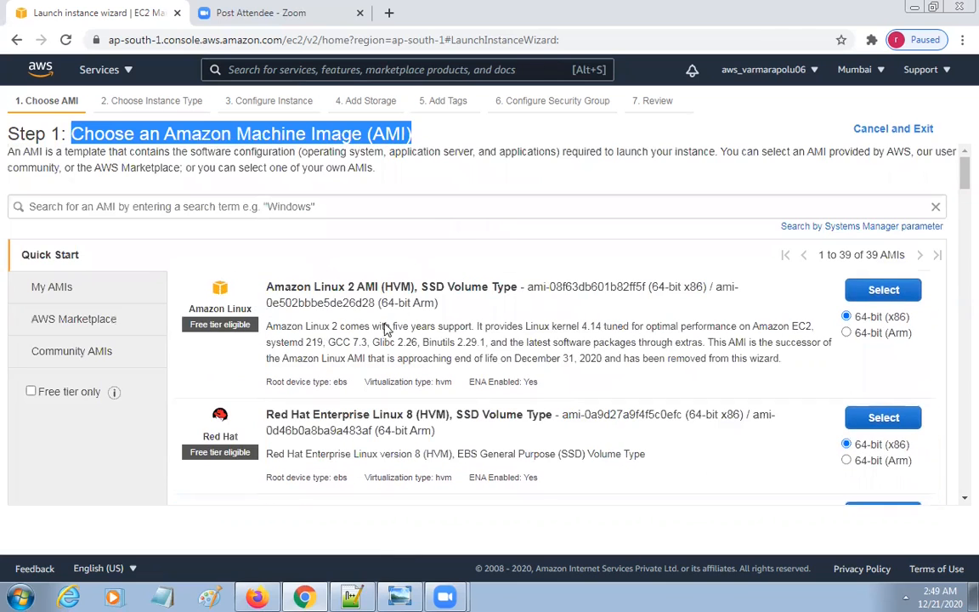
# Examine the Amazon Linux 2, Red Hat Enterprise Linux 8, Ubuntu Server 20.04 LTS and Windows Server 2019 Base with Containers AMI entries
pyautogui.moveTo(263, 286); pyautogui.dragTo(374, 286)
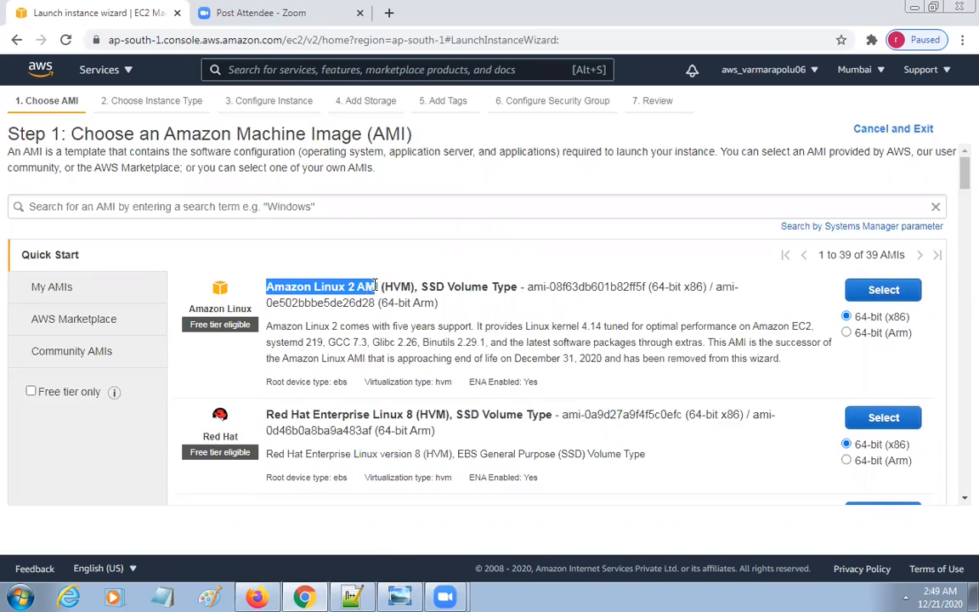
pyautogui.moveTo(263, 414); pyautogui.dragTo(416, 417)
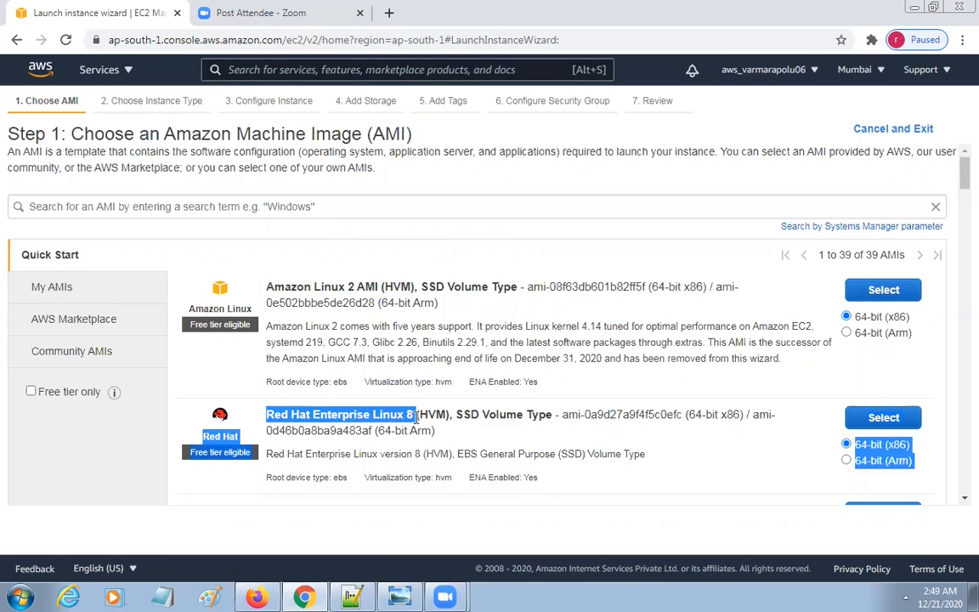
pyautogui.scroll(-4, 454, 429)
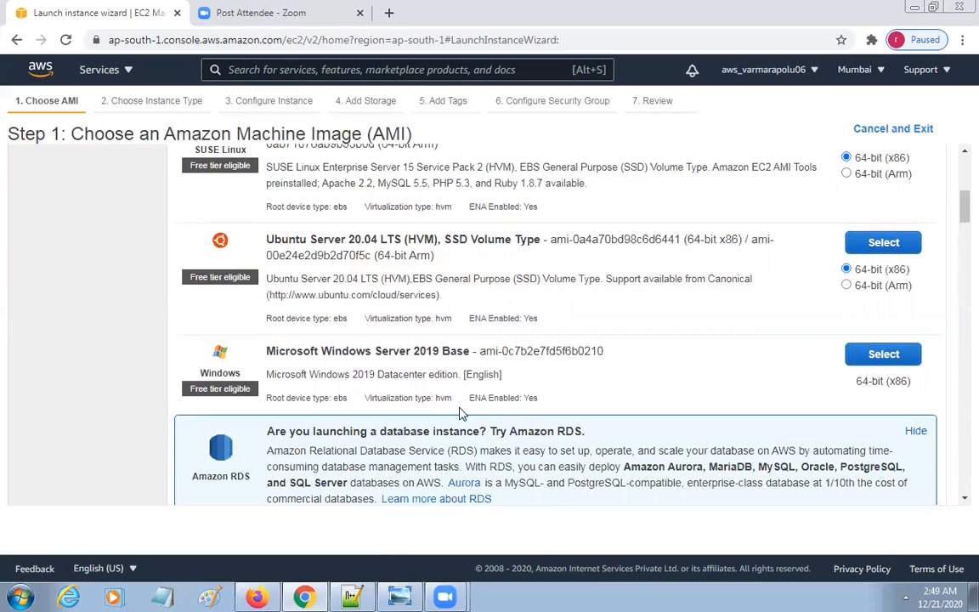
pyautogui.moveTo(263, 240); pyautogui.dragTo(307, 241)
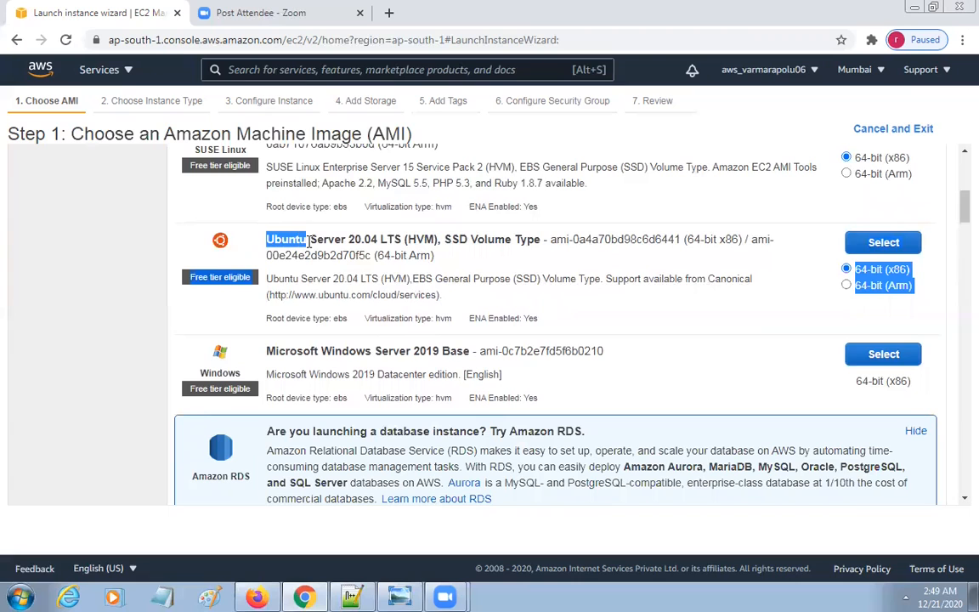
pyautogui.scroll(-4, 434, 372)
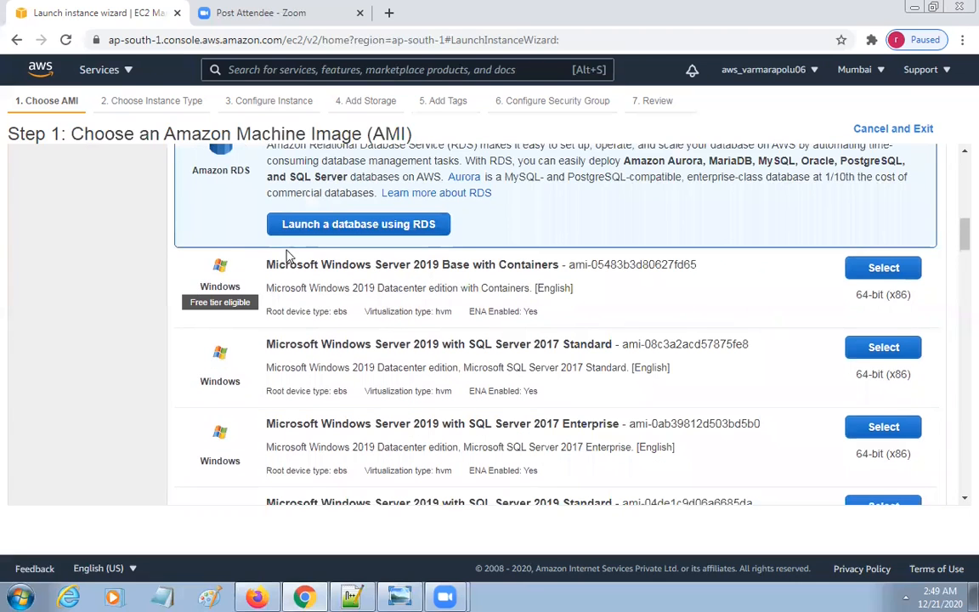
pyautogui.moveTo(264, 264); pyautogui.dragTo(561, 270)
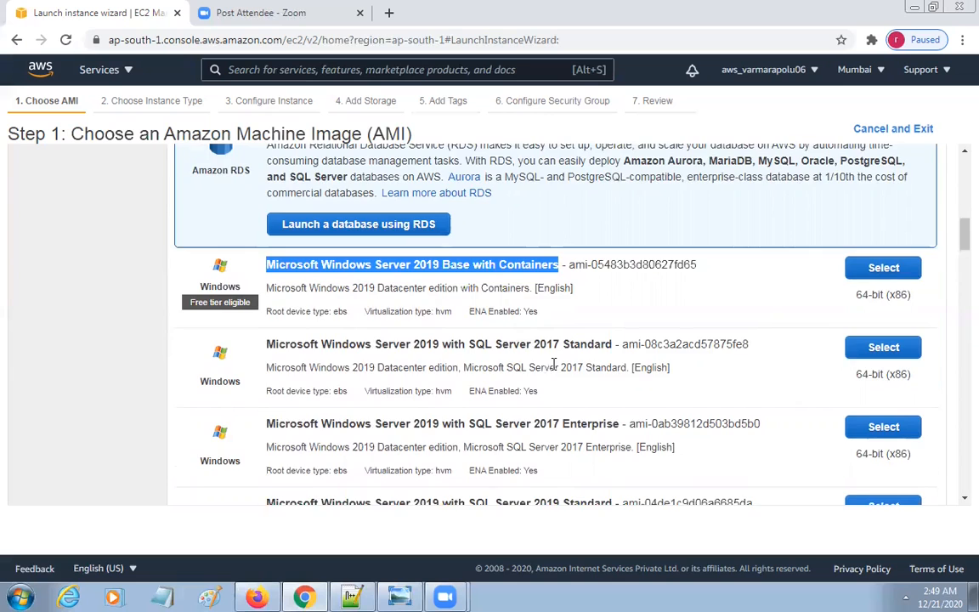
pyautogui.scroll(3, 575, 425)
pyautogui.scroll(7, 566, 422)
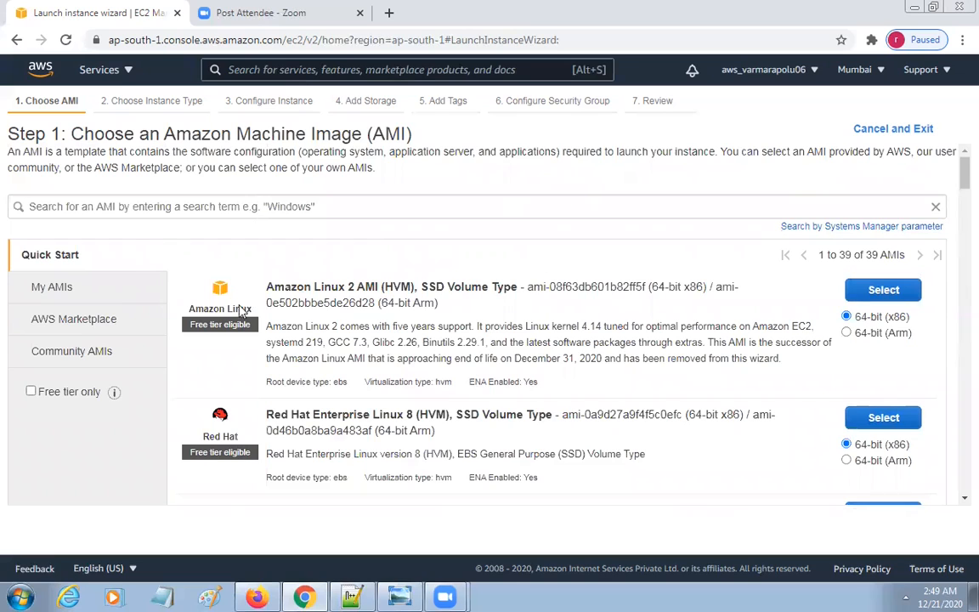
# Restrict the AMI list to free tier only, search it for "win" and view the matching images
pyautogui.click(106, 205)
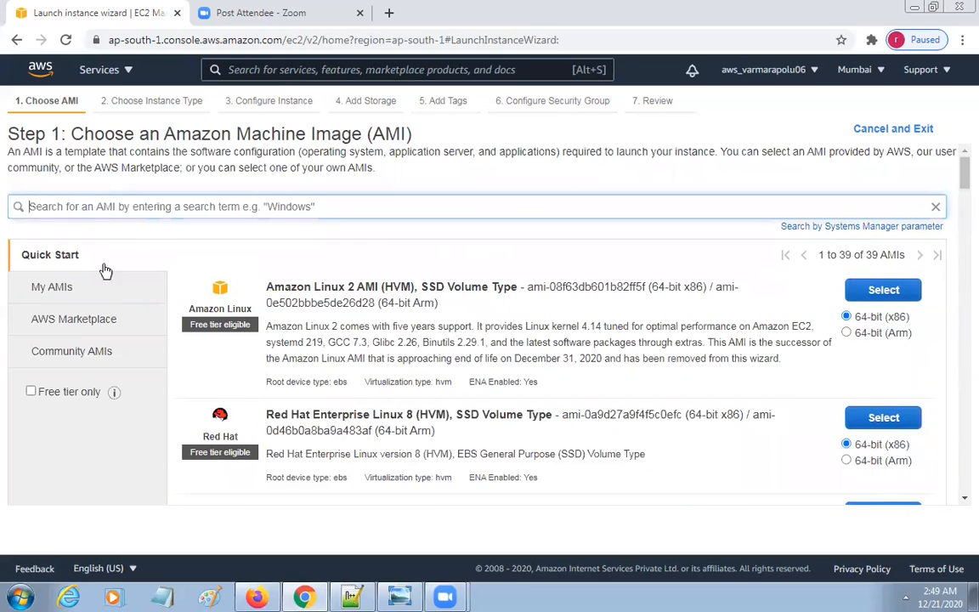
pyautogui.click(32, 392)
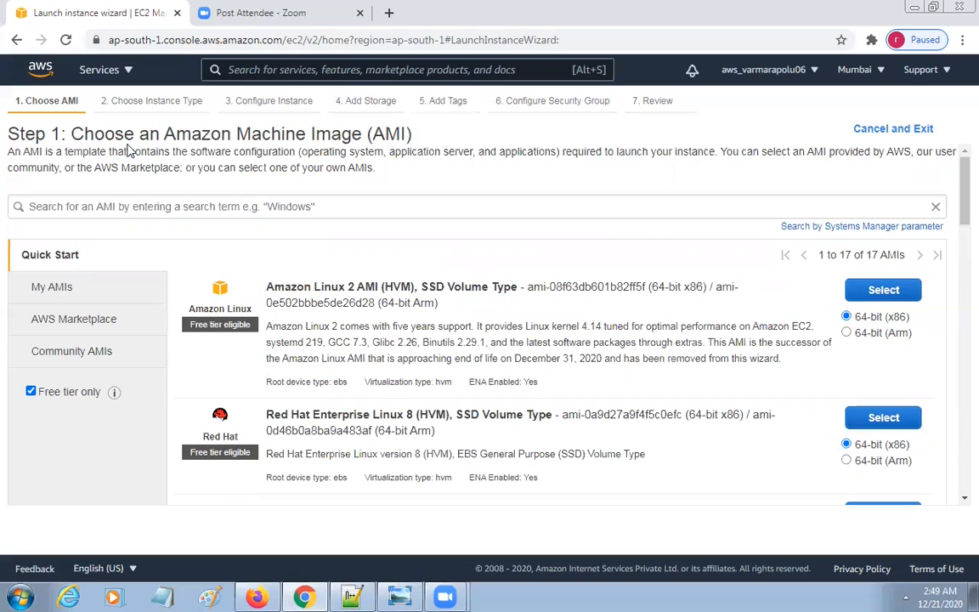
pyautogui.click(125, 207)
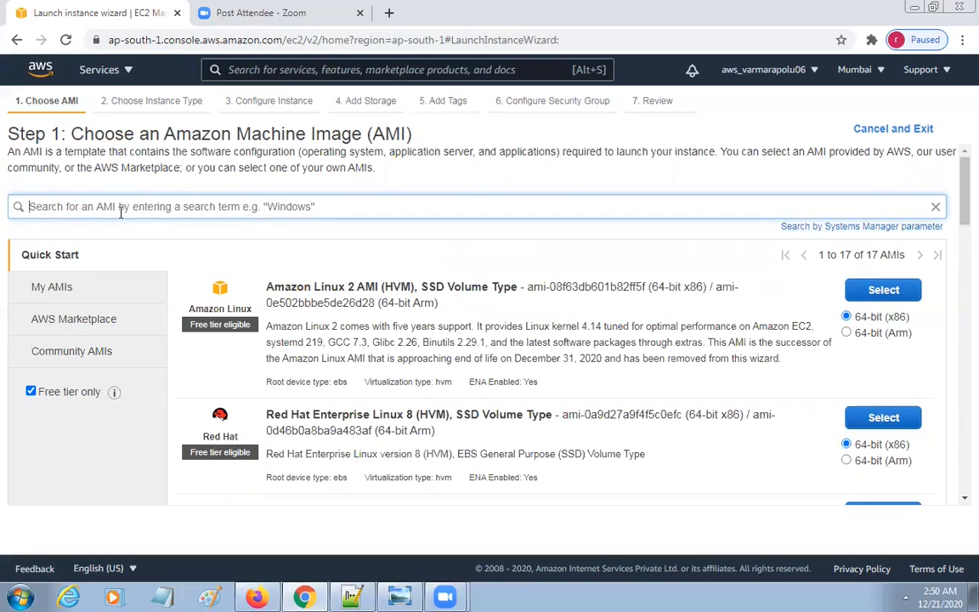
pyautogui.write('winx')
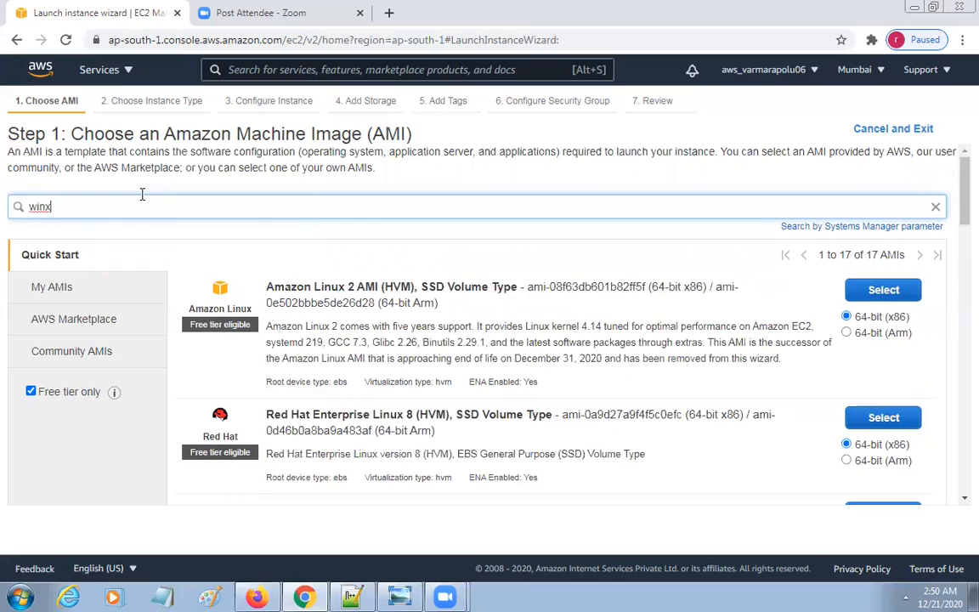
pyautogui.press('Return')
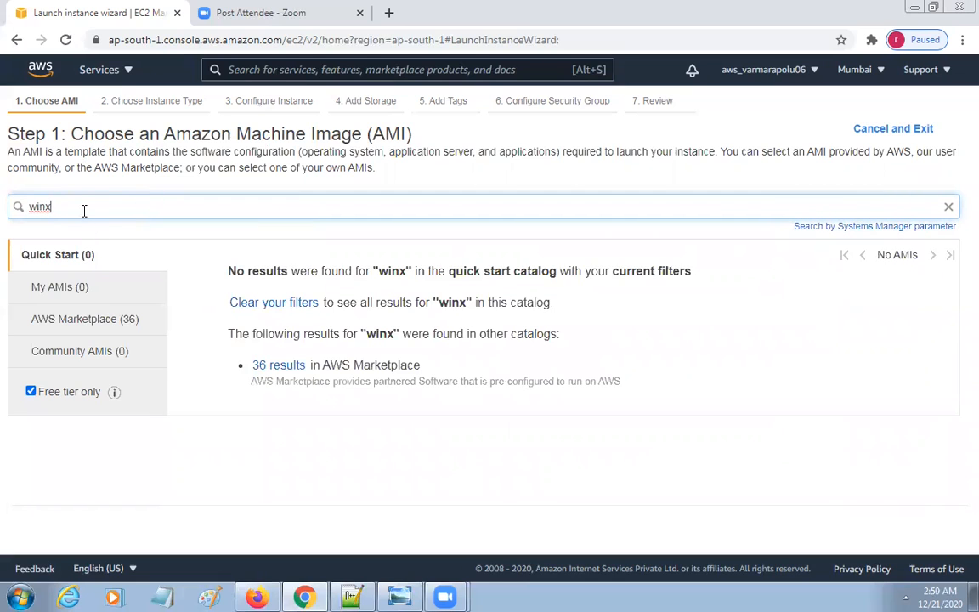
pyautogui.press('BackSpace')
pyautogui.press('Return')
pyautogui.scroll(-3, 526, 438)
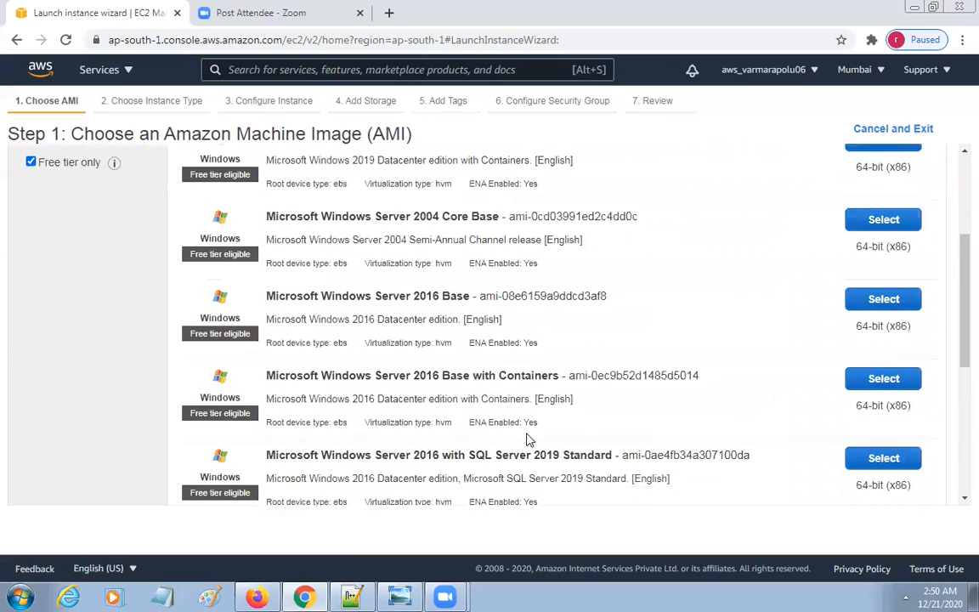
pyautogui.scroll(-4, 526, 438)
pyautogui.scroll(7, 527, 439)
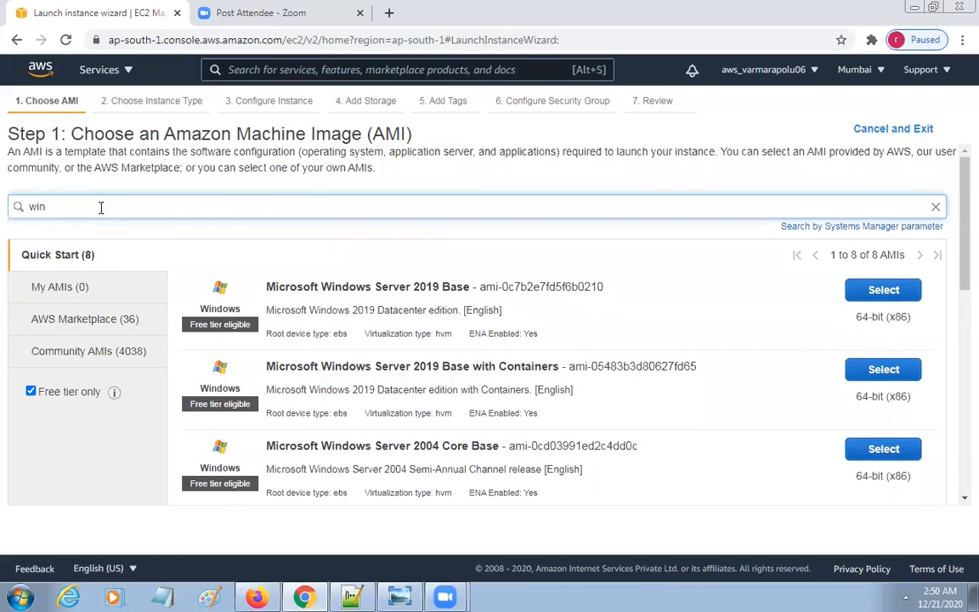
# Replace the AMI search term with "lin" and look through the matching free tier images
pyautogui.press('BackSpace')
pyautogui.press('BackSpace')
pyautogui.press('BackSpace')
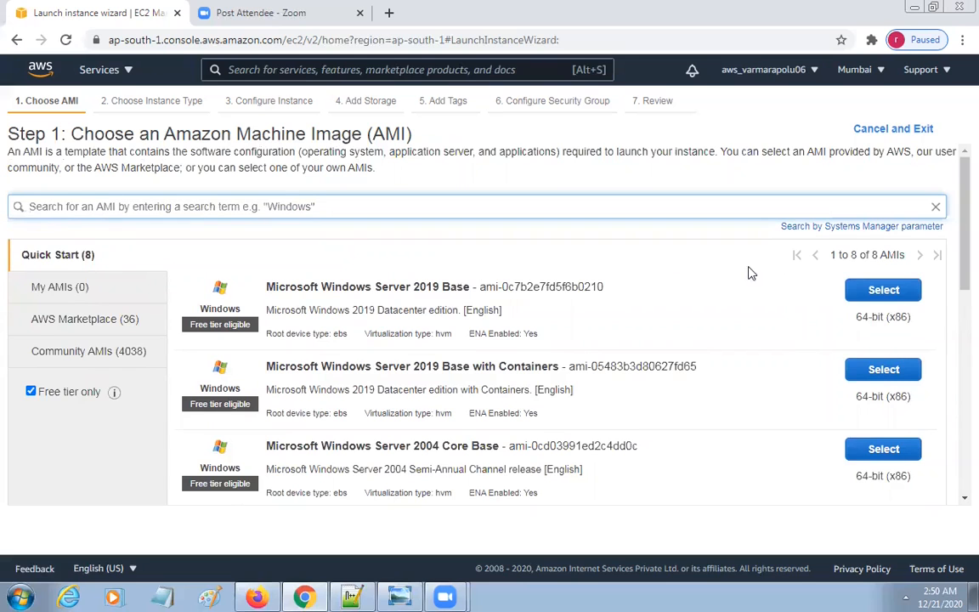
pyautogui.scroll(-6, 667, 354)
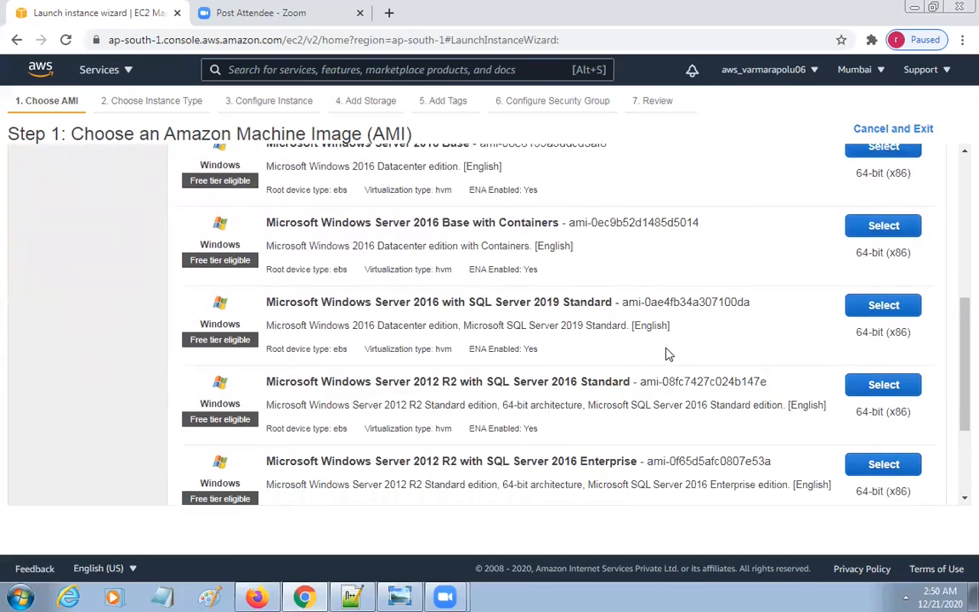
pyautogui.scroll(7, 667, 355)
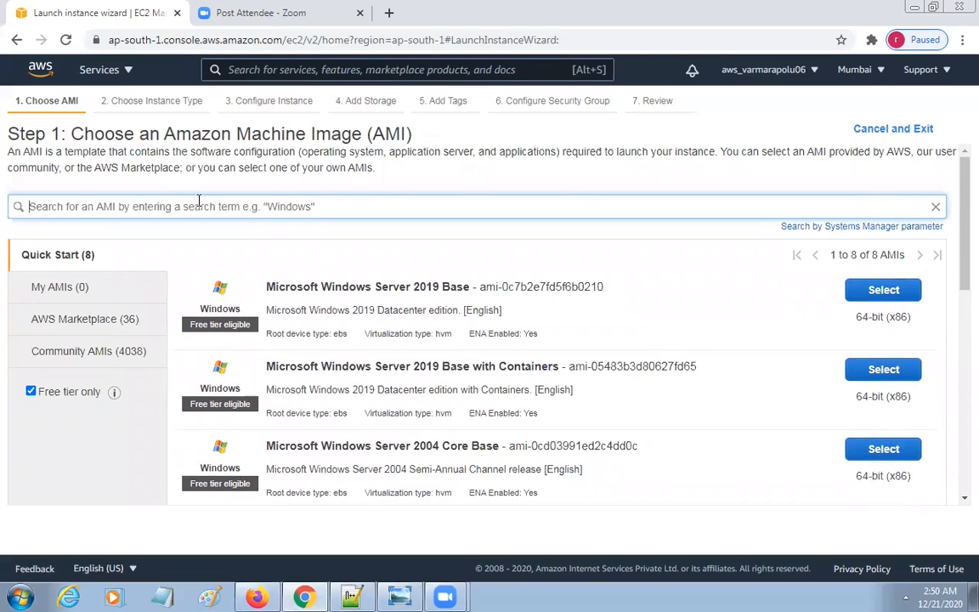
pyautogui.write('lin')
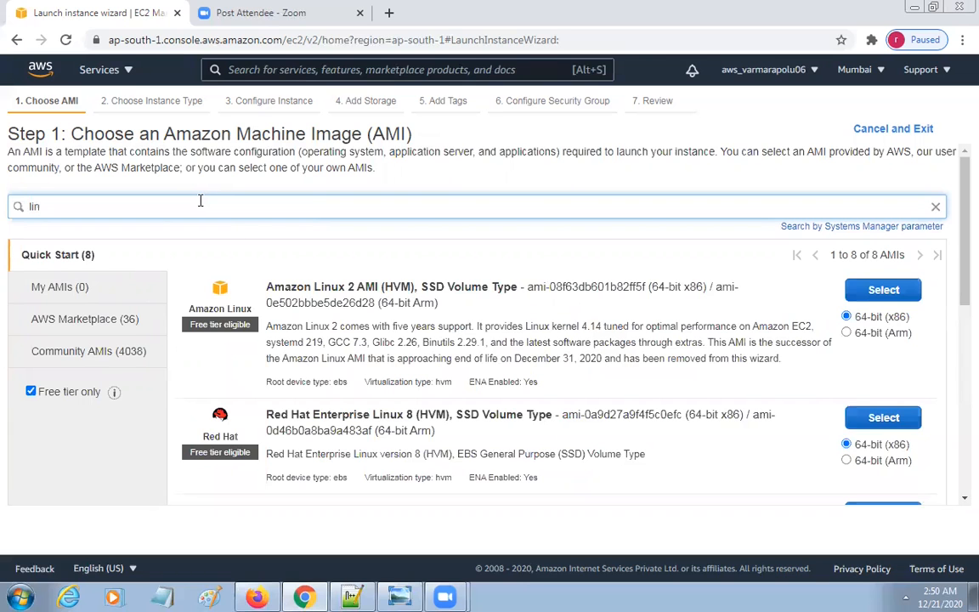
pyautogui.scroll(-5, 520, 407)
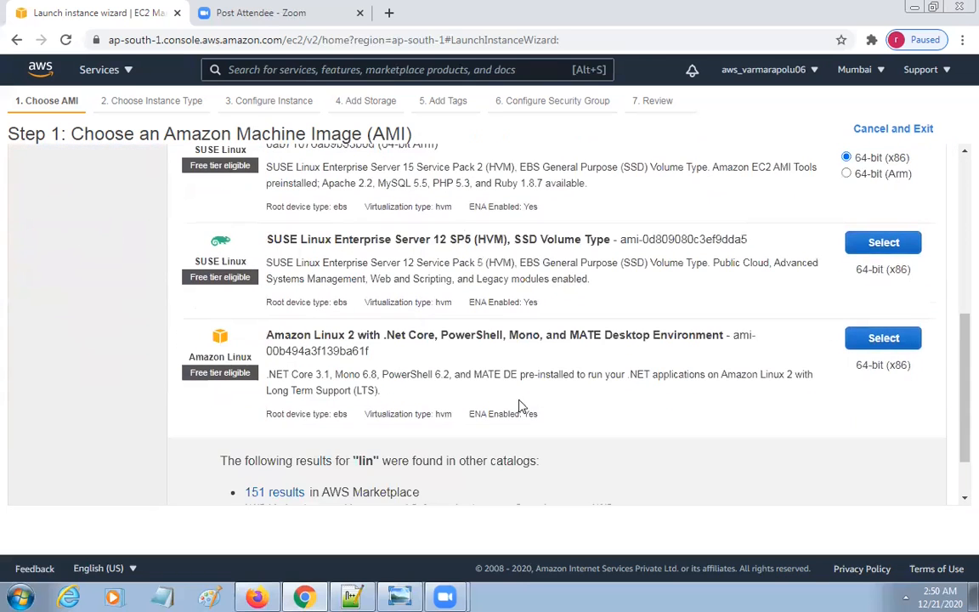
pyautogui.scroll(6, 520, 406)
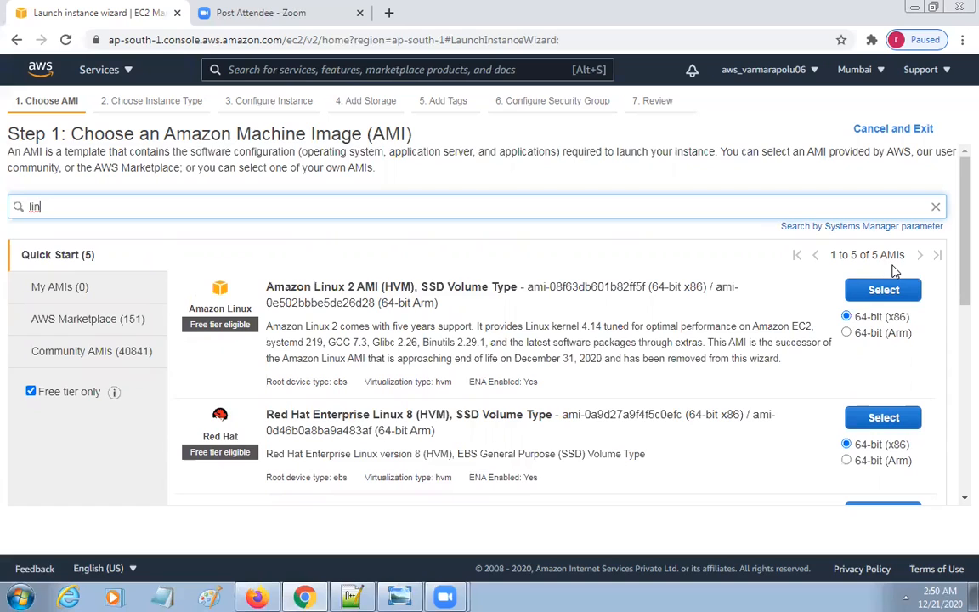
pyautogui.click(379, 132)
pyautogui.moveTo(378, 132); pyautogui.dragTo(164, 126)
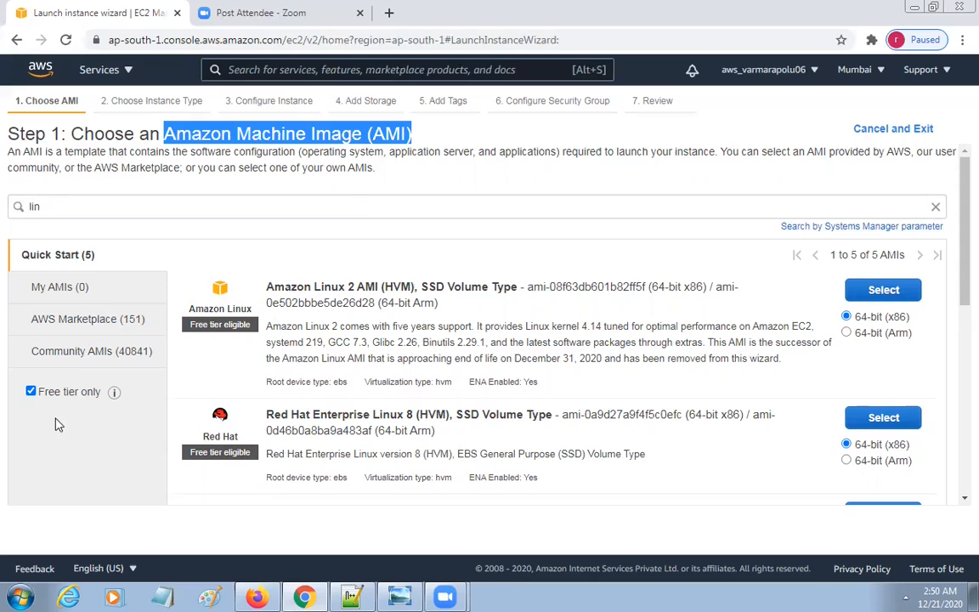
# Clear the AMI search term, view the list without the Free tier only filter, and turn the filter back on
pyautogui.click(106, 205)
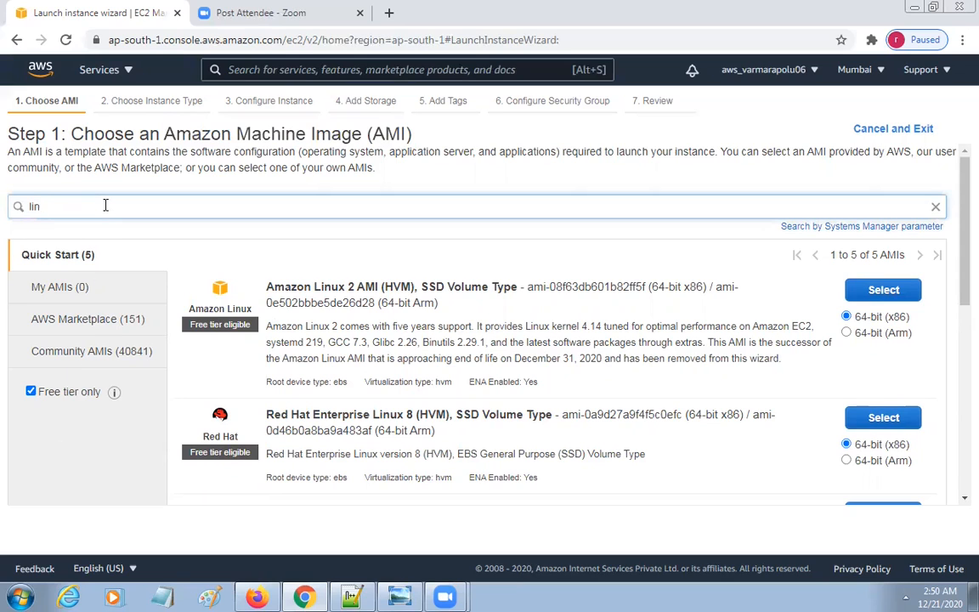
pyautogui.press('BackSpace')
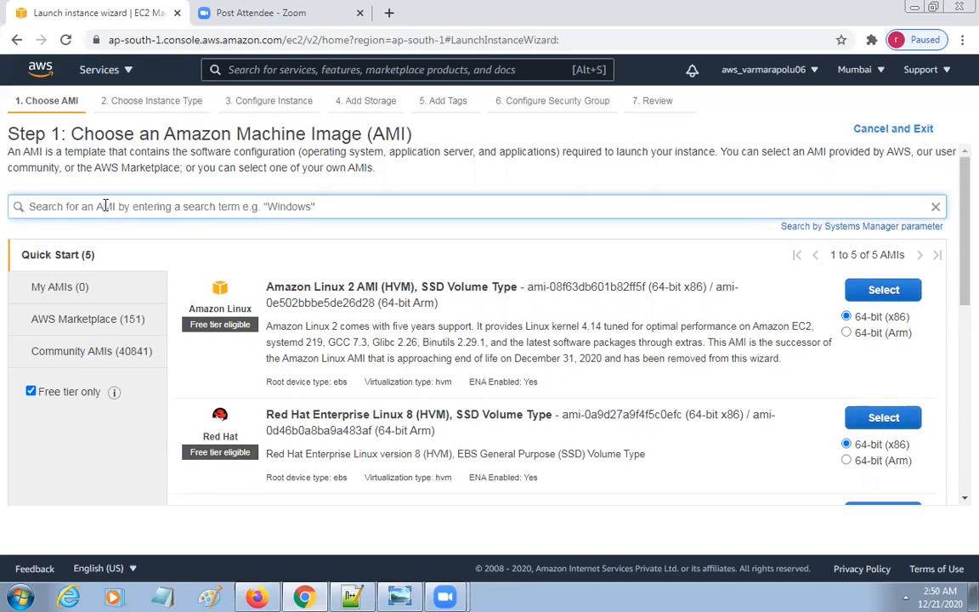
pyautogui.click(30, 391)
pyautogui.click(32, 392)
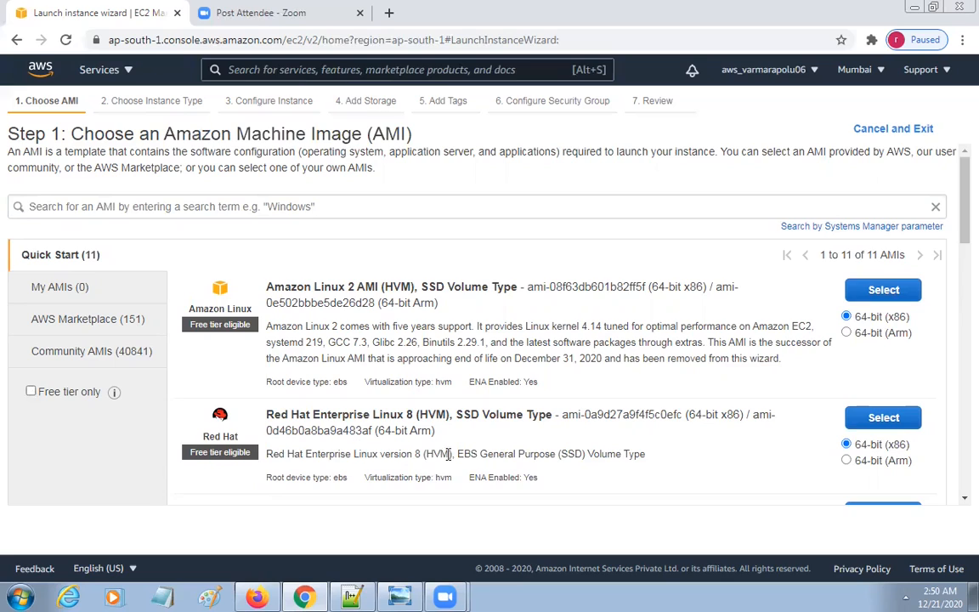
pyautogui.scroll(-5, 510, 442)
pyautogui.scroll(-10, 534, 461)
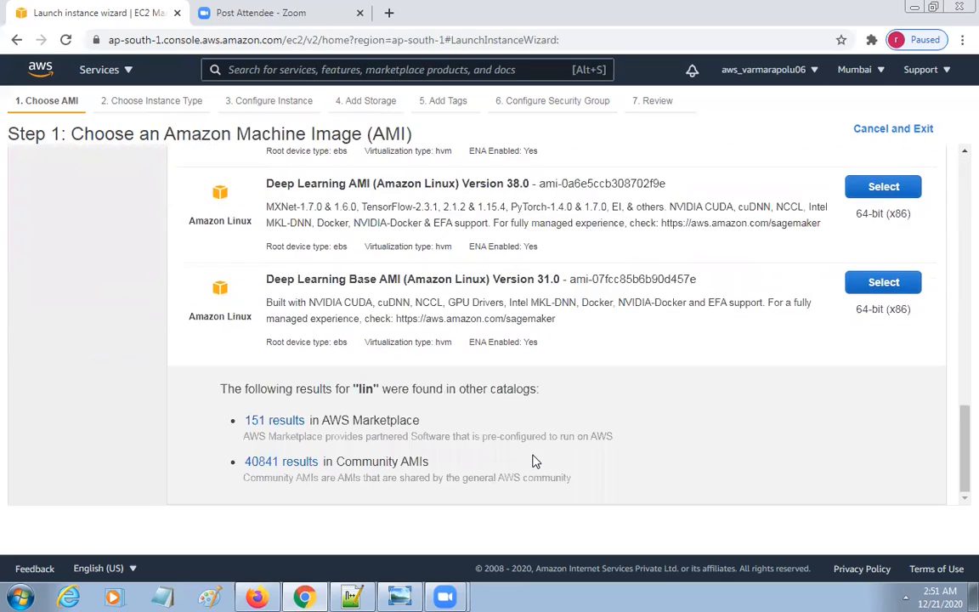
pyautogui.scroll(15, 534, 461)
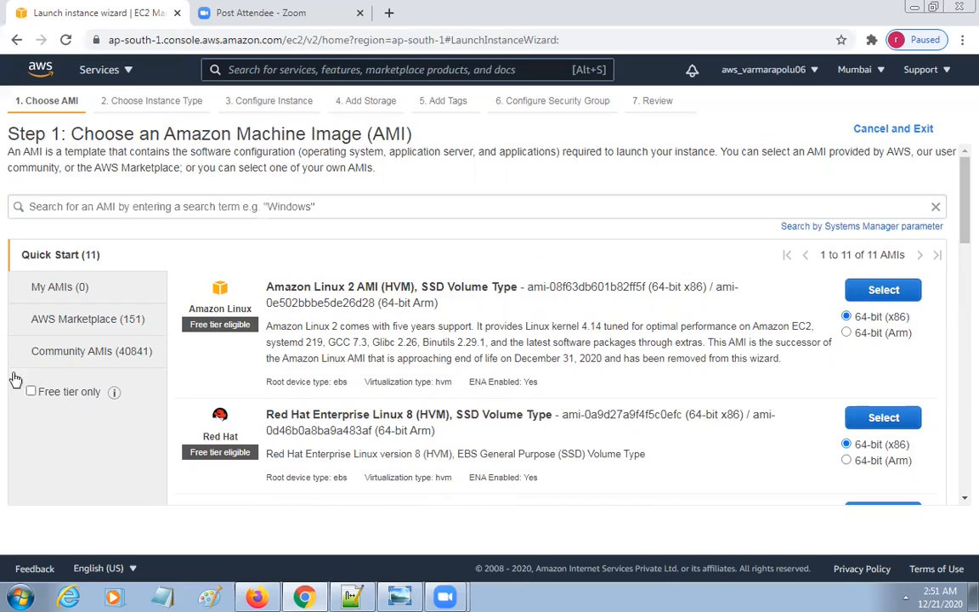
pyautogui.click(31, 393)
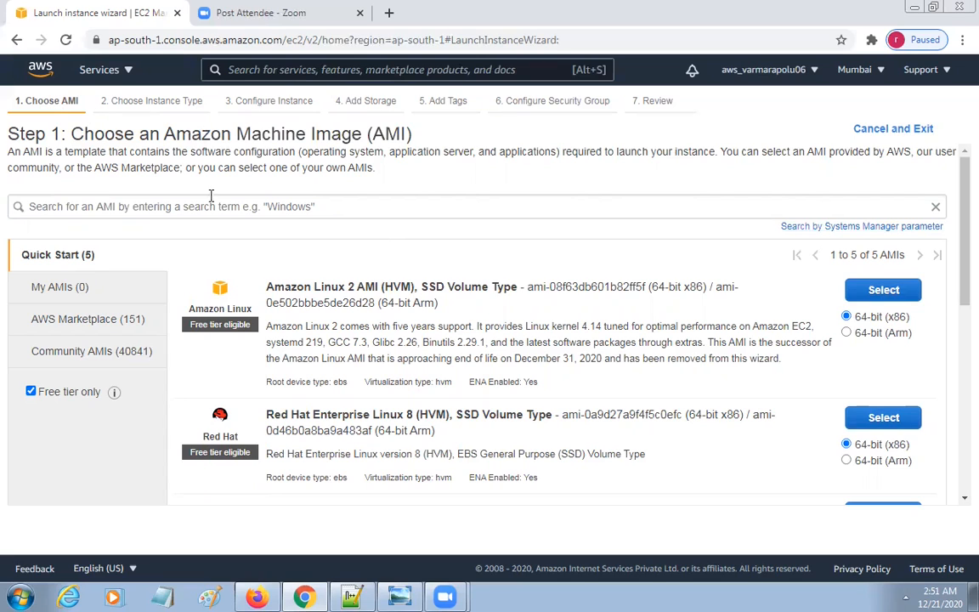
# Select the 64-bit (x86) Amazon Linux 2 AMI (HVM), SSD Volume Type, for the instance and proceed to the instance type step
pyautogui.moveTo(266, 286); pyautogui.dragTo(381, 287)
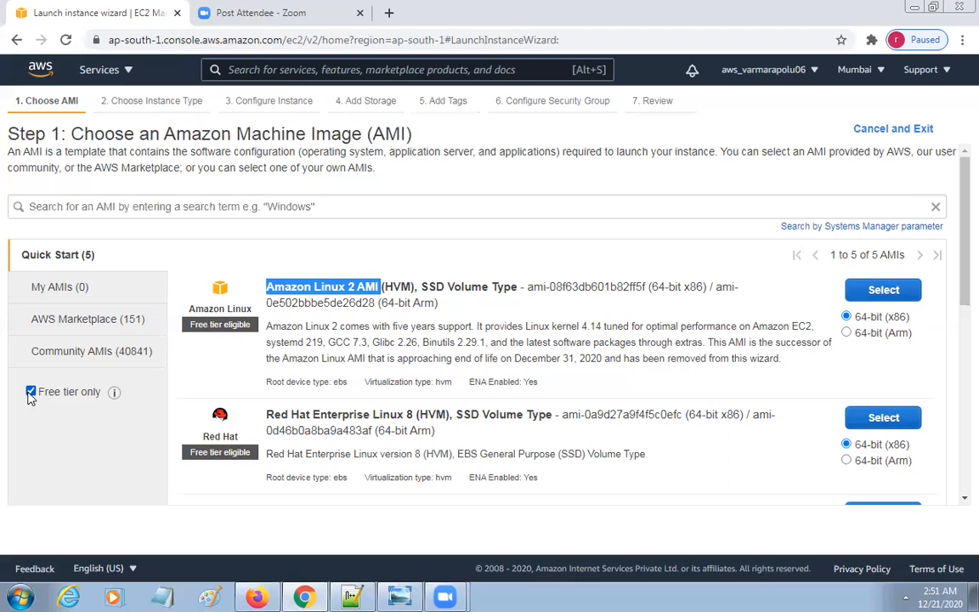
pyautogui.click(884, 290)
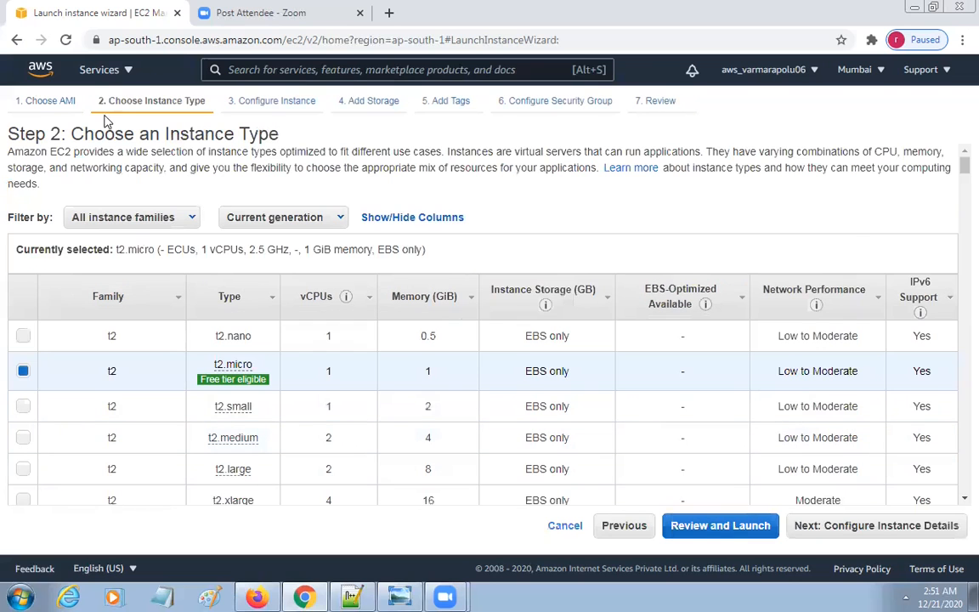
pyautogui.moveTo(73, 134); pyautogui.dragTo(286, 139)
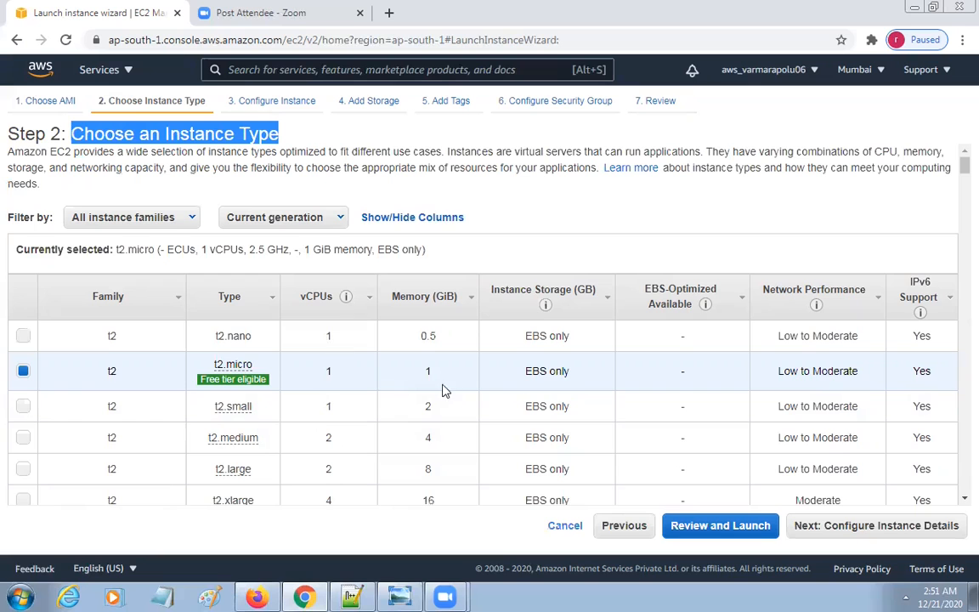
# Look through the available instance types, keep the free tier eligible t2.micro, and proceed to the instance details step
pyautogui.scroll(-3, 554, 403)
pyautogui.scroll(-10, 554, 403)
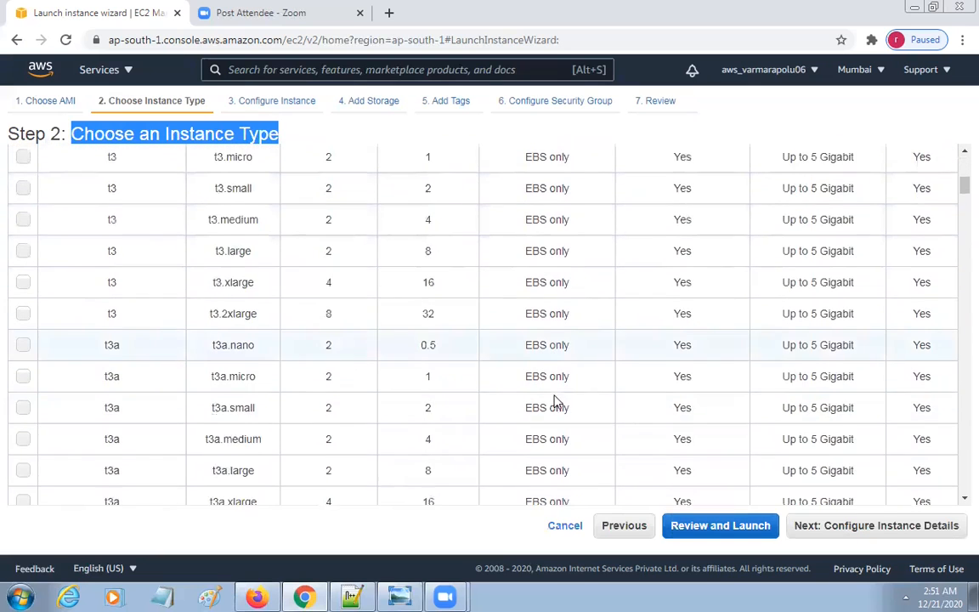
pyautogui.moveTo(962, 222); pyautogui.dragTo(948, 163)
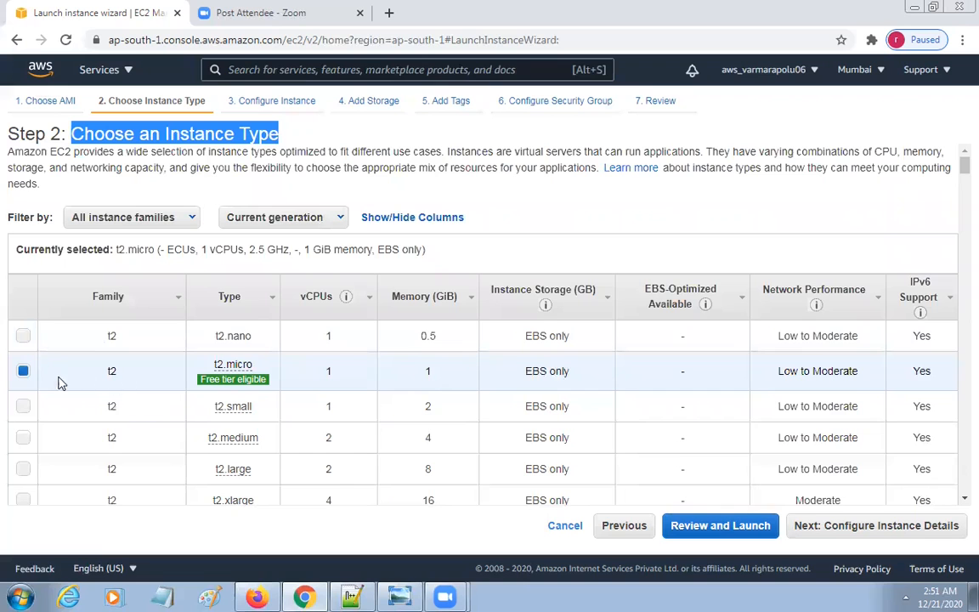
pyautogui.moveTo(203, 387)
pyautogui.moveTo(245, 378)
pyautogui.moveTo(204, 331)
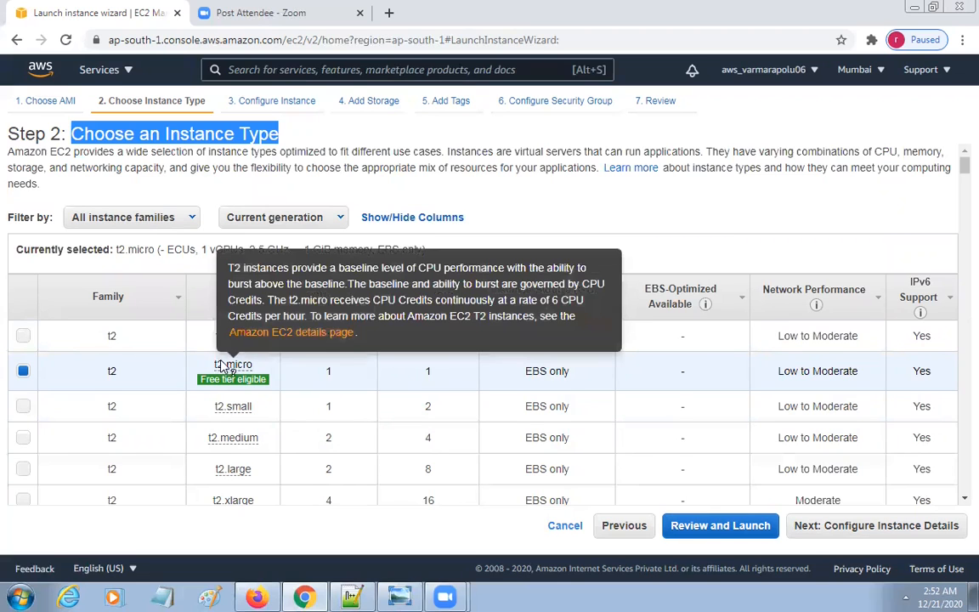
pyautogui.click(886, 529)
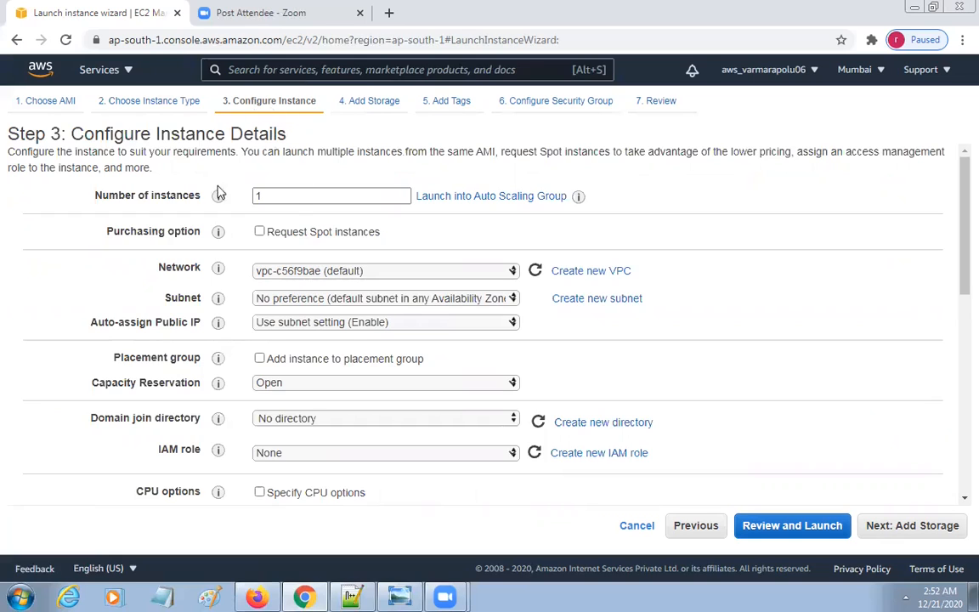
# Review the instance details down to the optional User data field, keep the defaults with 1 instance, and proceed to the storage step
pyautogui.doubleClick(262, 193)
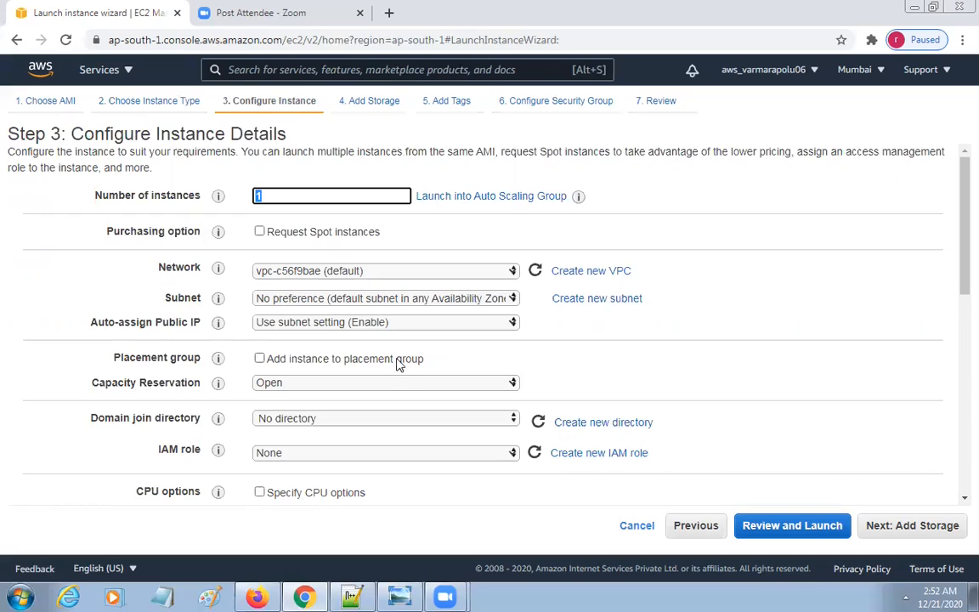
pyautogui.scroll(-3, 383, 374)
pyautogui.scroll(-5, 382, 378)
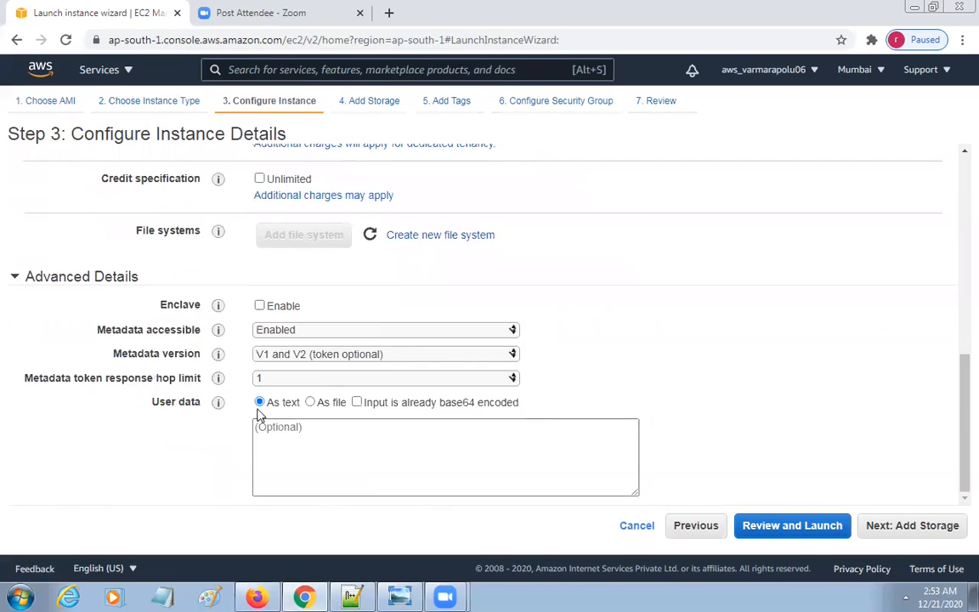
pyautogui.moveTo(144, 403); pyautogui.dragTo(204, 408)
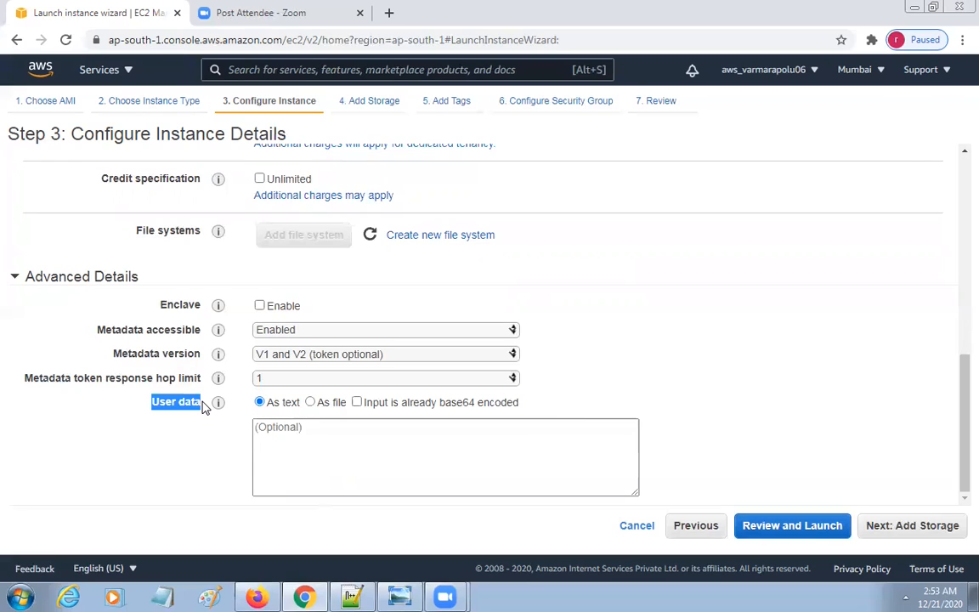
pyautogui.click(294, 430)
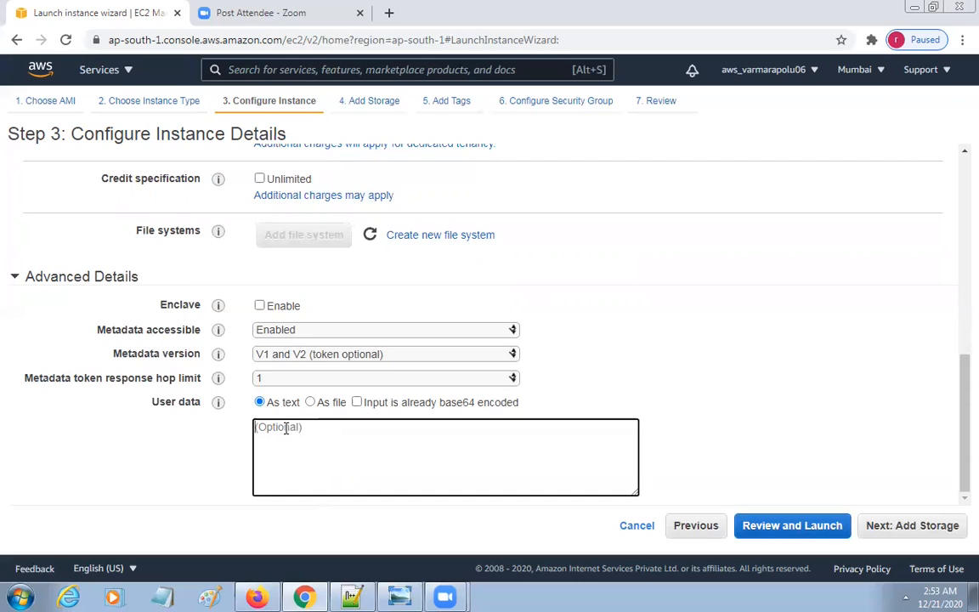
pyautogui.hotkey('ctrl', '2')
pyautogui.moveTo(139, 391)
pyautogui.mouseDown()
pyautogui.moveTo(223, 463)
pyautogui.moveTo(704, 537)
pyautogui.moveTo(712, 514)
pyautogui.mouseUp()
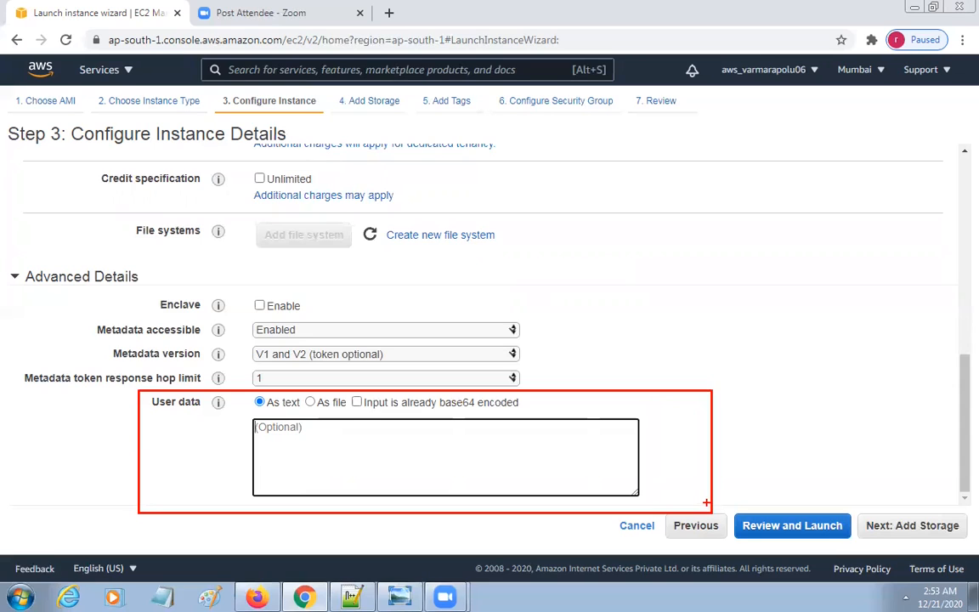
pyautogui.press('Escape')
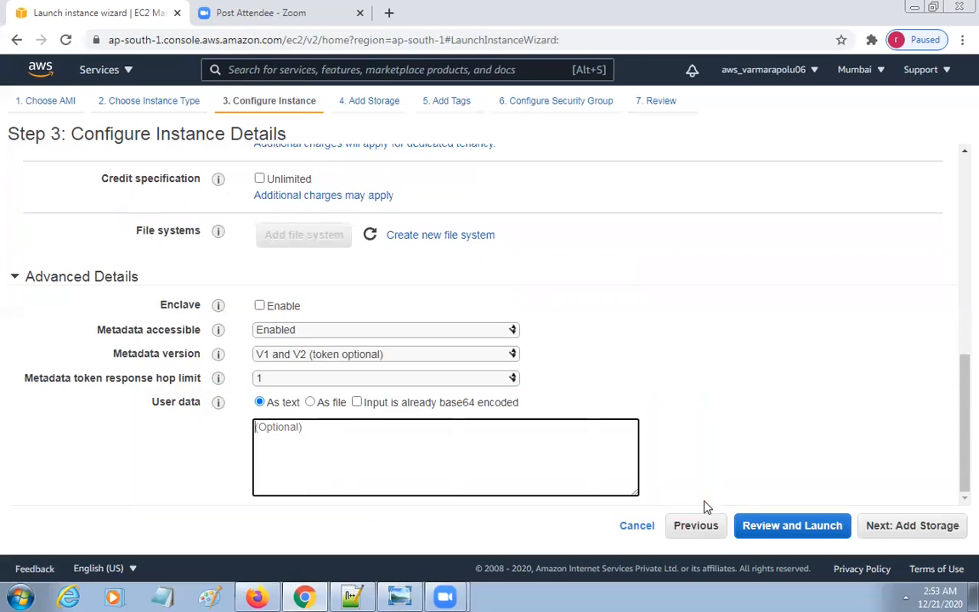
pyautogui.click(901, 526)
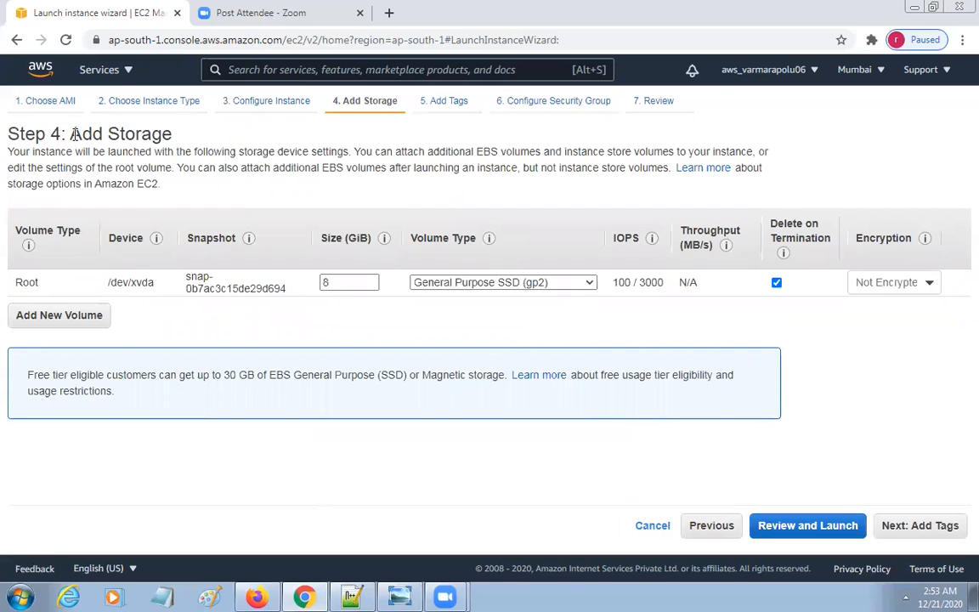
pyautogui.doubleClick(328, 282)
pyautogui.click(68, 316)
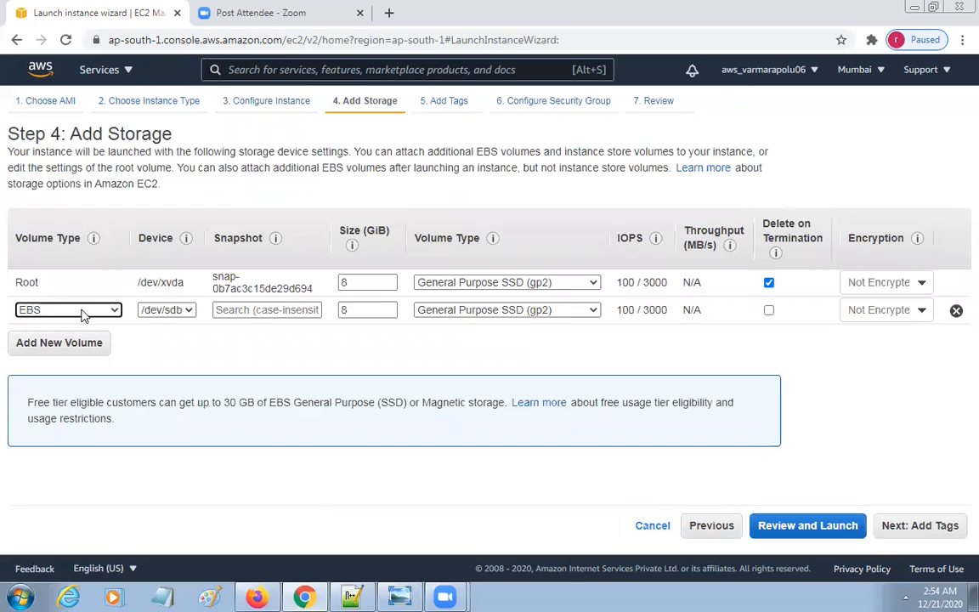
pyautogui.click(956, 311)
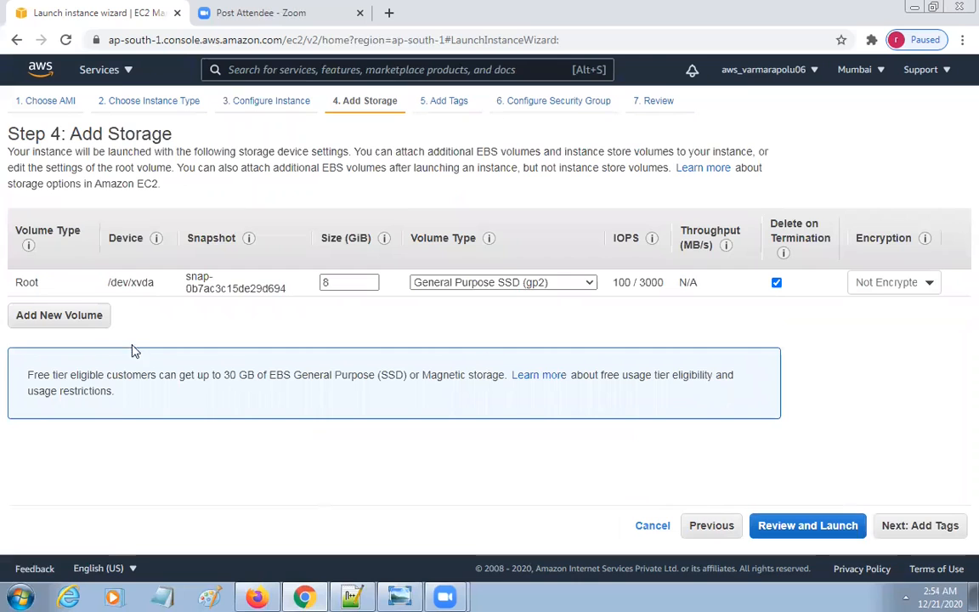
# Keep only the root volume, proceed to the tags step, and add a Name tag with the value EC2Exp
pyautogui.click(919, 525)
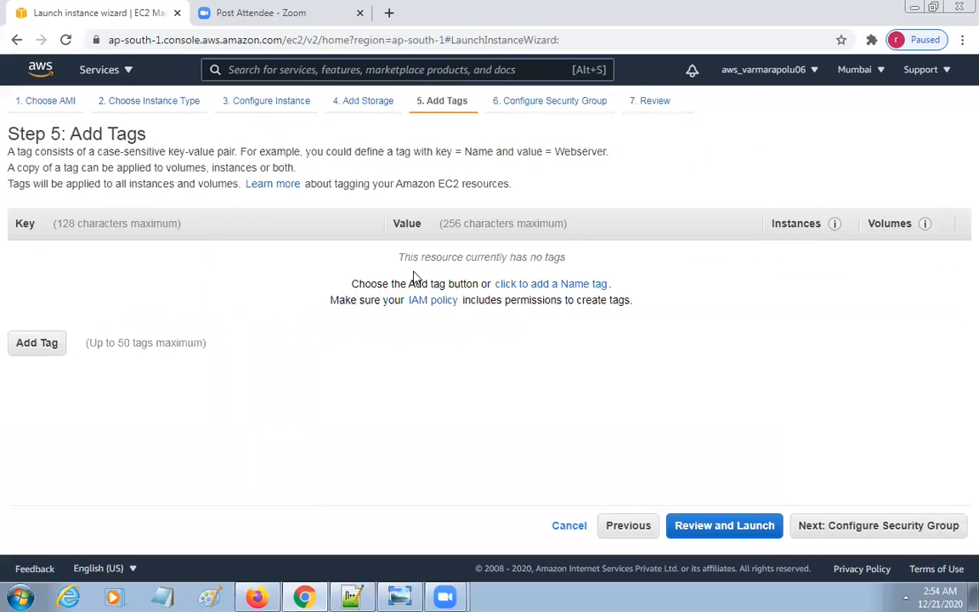
pyautogui.click(568, 289)
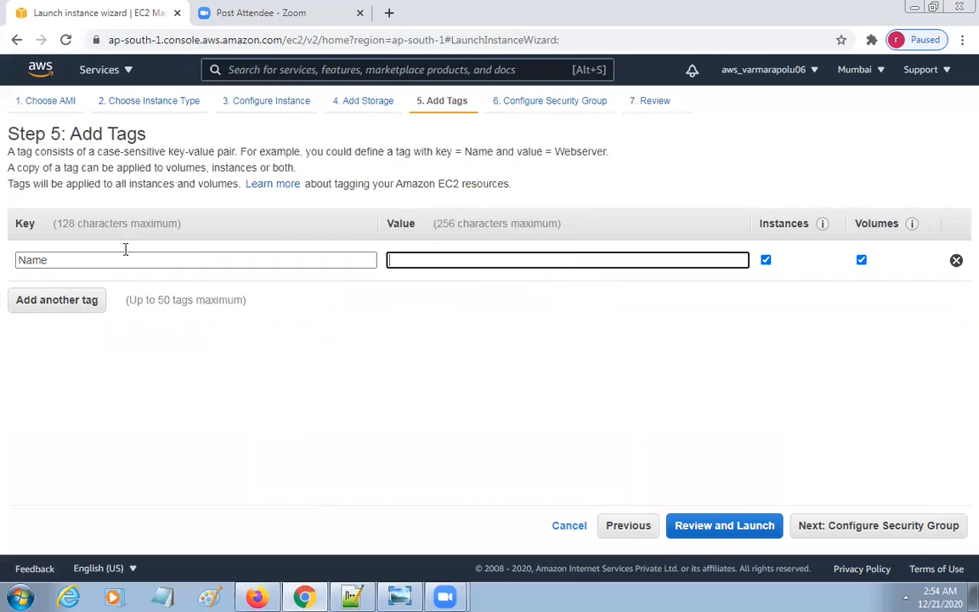
pyautogui.click(65, 260)
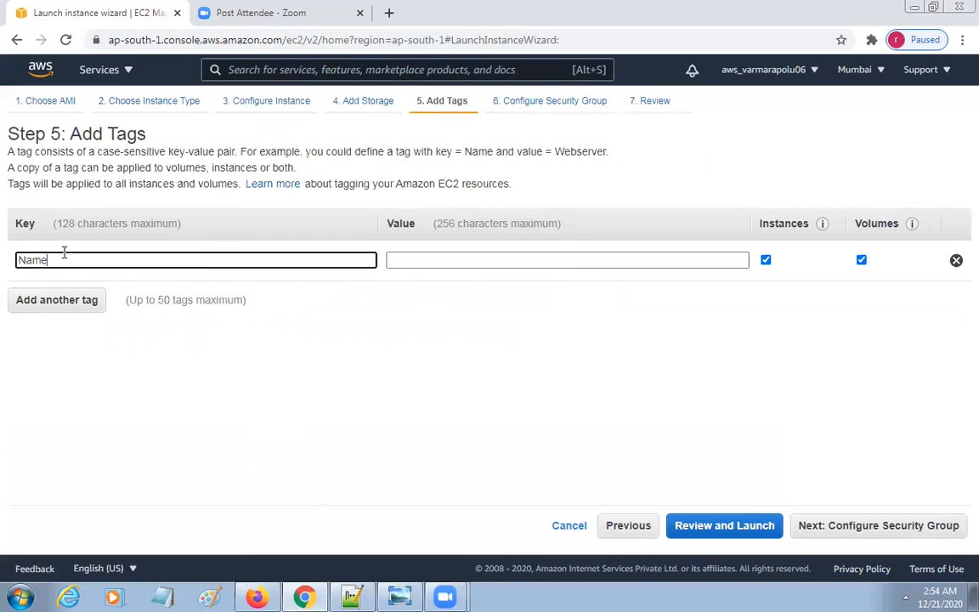
pyautogui.click(413, 260)
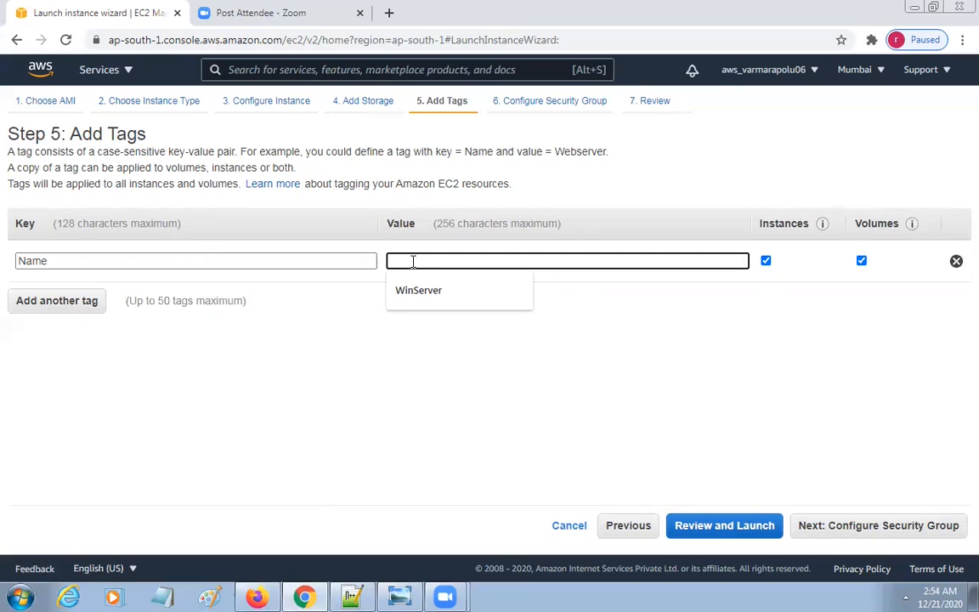
pyautogui.write('EC2')
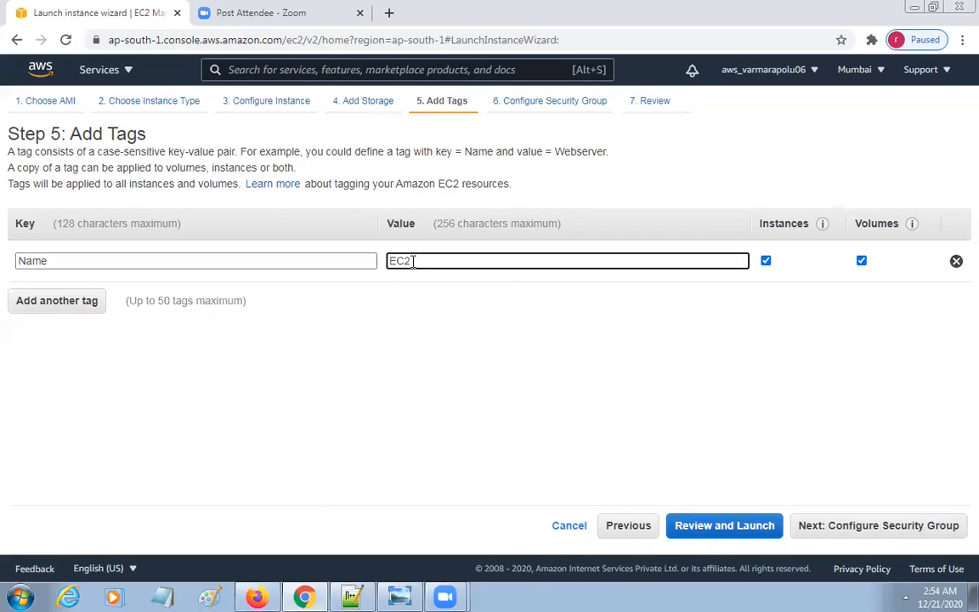
pyautogui.write(' Exp')
pyautogui.click(413, 261)
pyautogui.press('BackSpace')
pyautogui.doubleClick(414, 263)
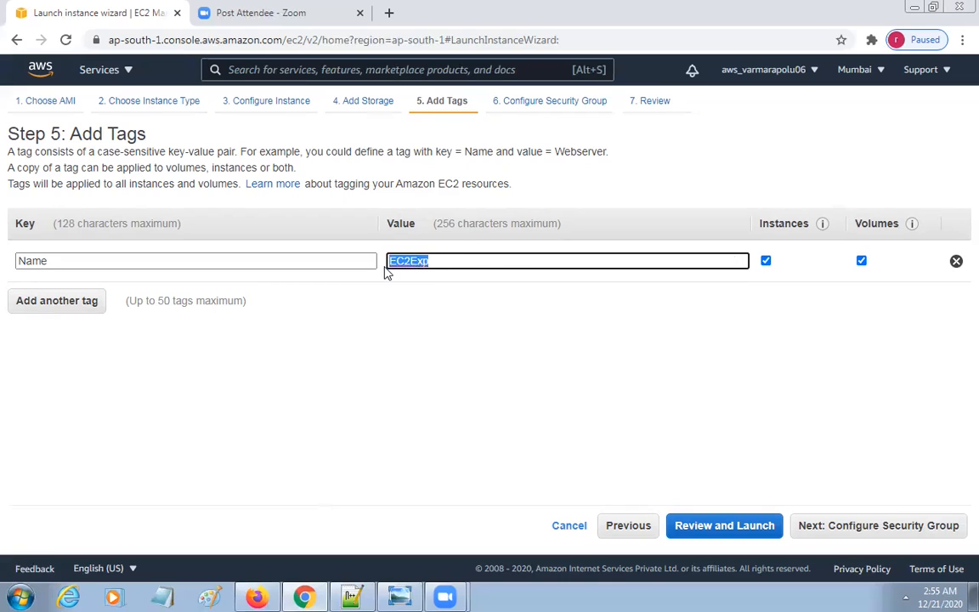
pyautogui.click(472, 262)
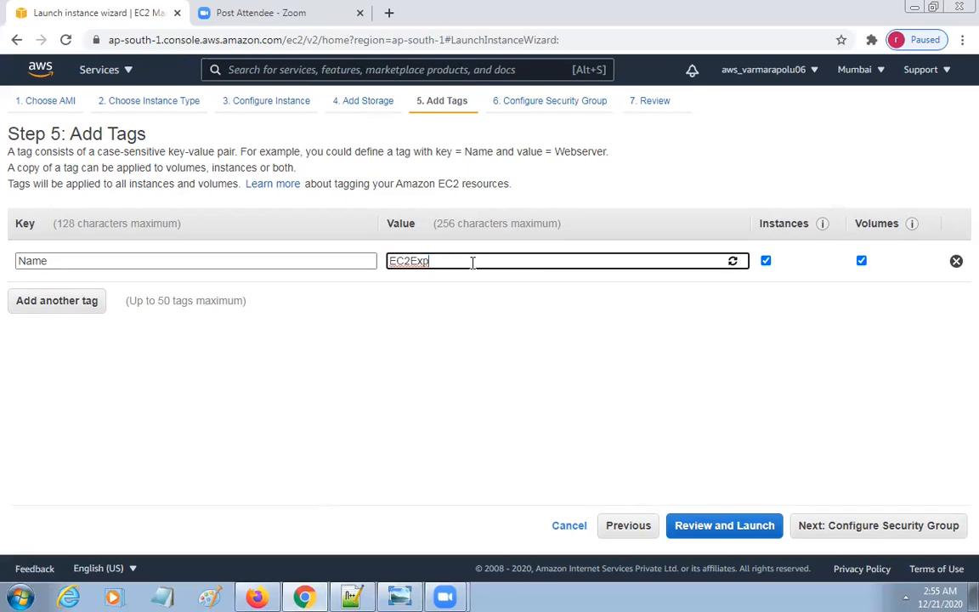
# Replace the Name tag's value with a short EC2 demo name and proceed to the security group step
pyautogui.press('BackSpace')
pyautogui.press('BackSpace')
pyautogui.press('BackSpace')
pyautogui.press('BackSpace')
pyautogui.press('BackSpace')
pyautogui.press('BackSpace')
pyautogui.write('EC2')
pyautogui.press('BackSpace')
pyautogui.write('2')
pyautogui.press('BackSpace')
pyautogui.write('DE')
pyautogui.press('BackSpace')
pyautogui.write('emo')
pyautogui.click(884, 526)
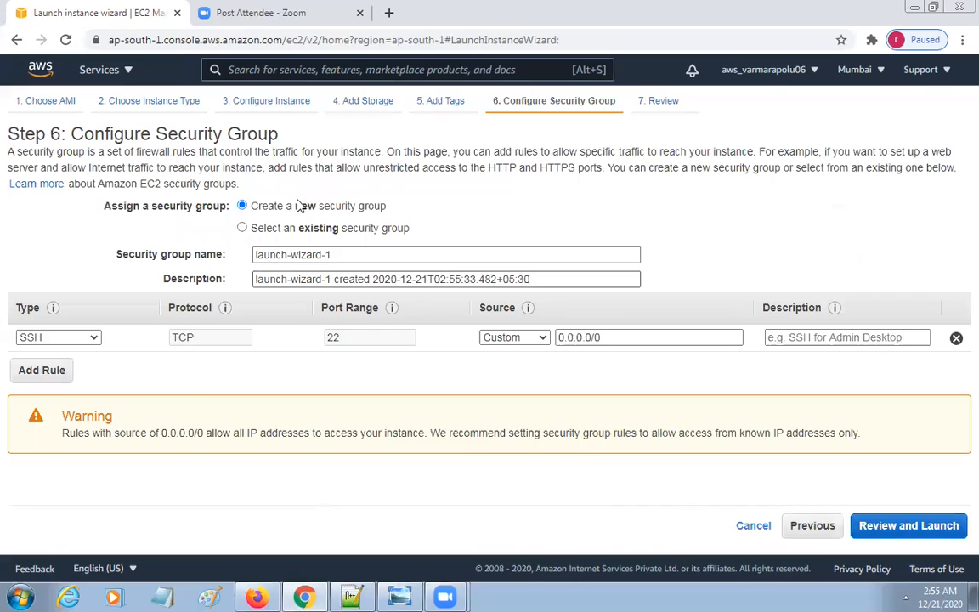
# Add a second rule of type HTTP below the SSH rule in the new security group
pyautogui.moveTo(5, 123)
pyautogui.mouseDown()
pyautogui.moveTo(164, 293)
pyautogui.moveTo(564, 411)
pyautogui.moveTo(771, 424)
pyautogui.moveTo(970, 472)
pyautogui.mouseUp()
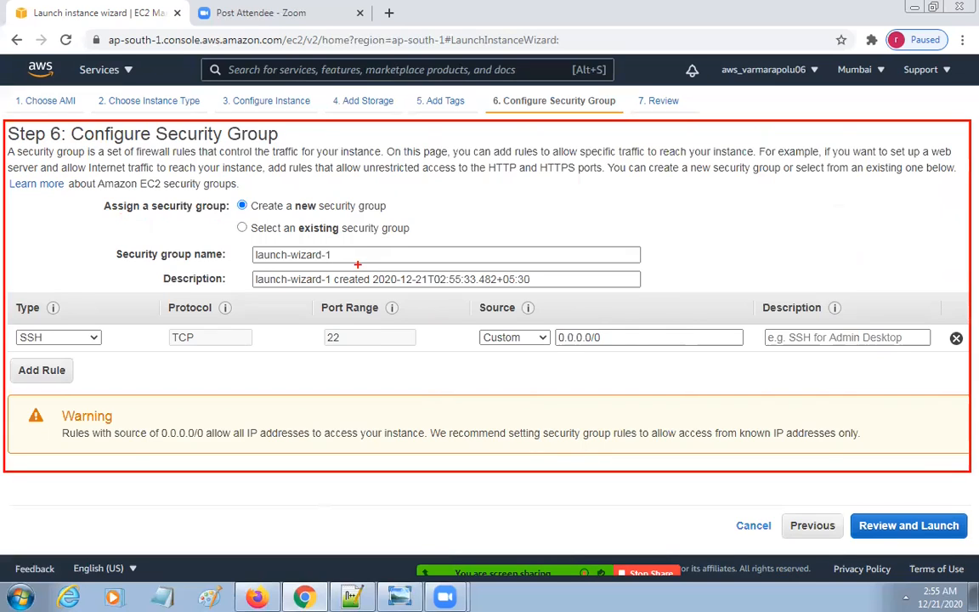
pyautogui.press('Escape')
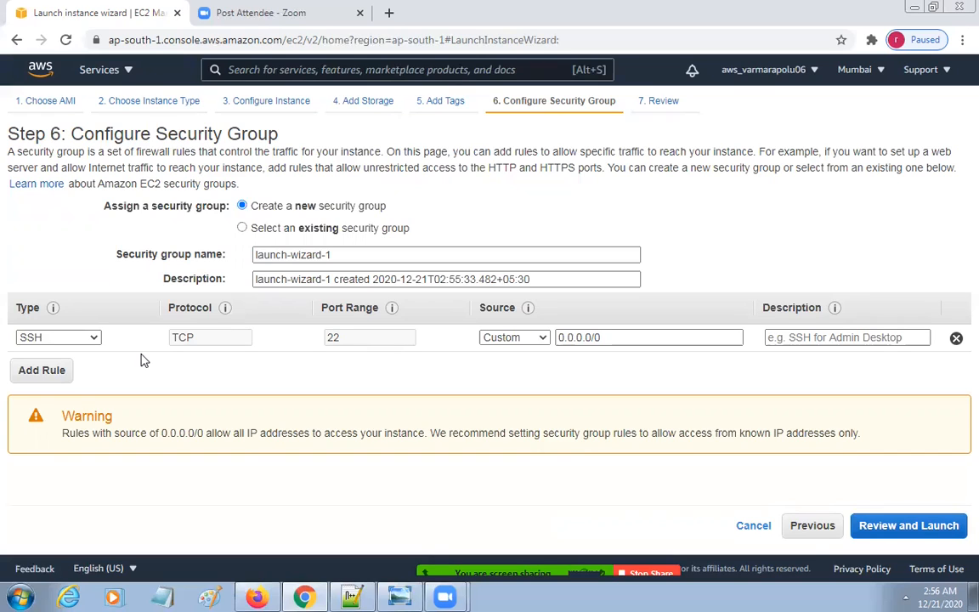
pyautogui.click(49, 380)
pyautogui.click(93, 366)
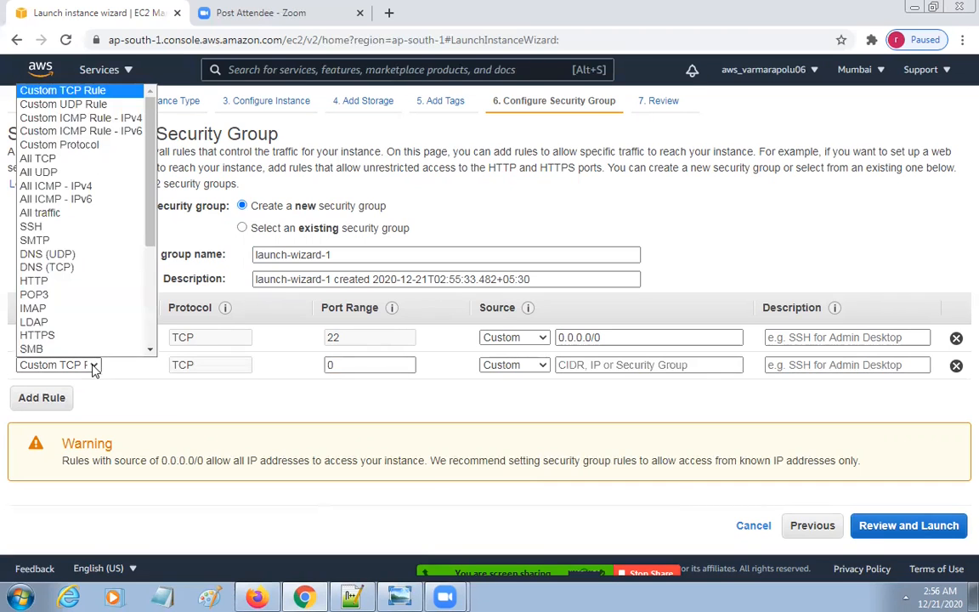
pyautogui.scroll(-1, 60, 280)
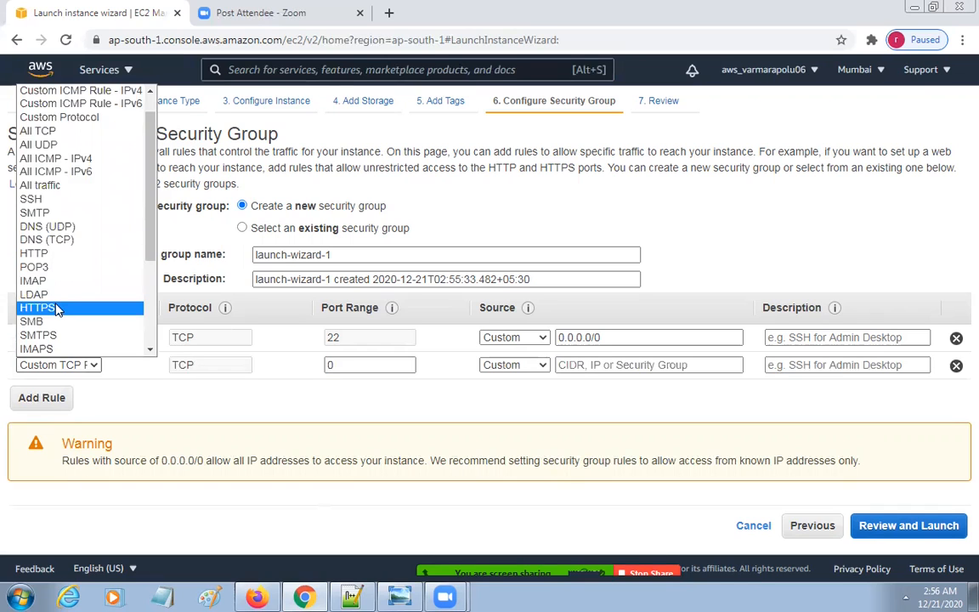
pyautogui.press('Up')
pyautogui.press('Up')
pyautogui.press('Up')
pyautogui.press('Up')
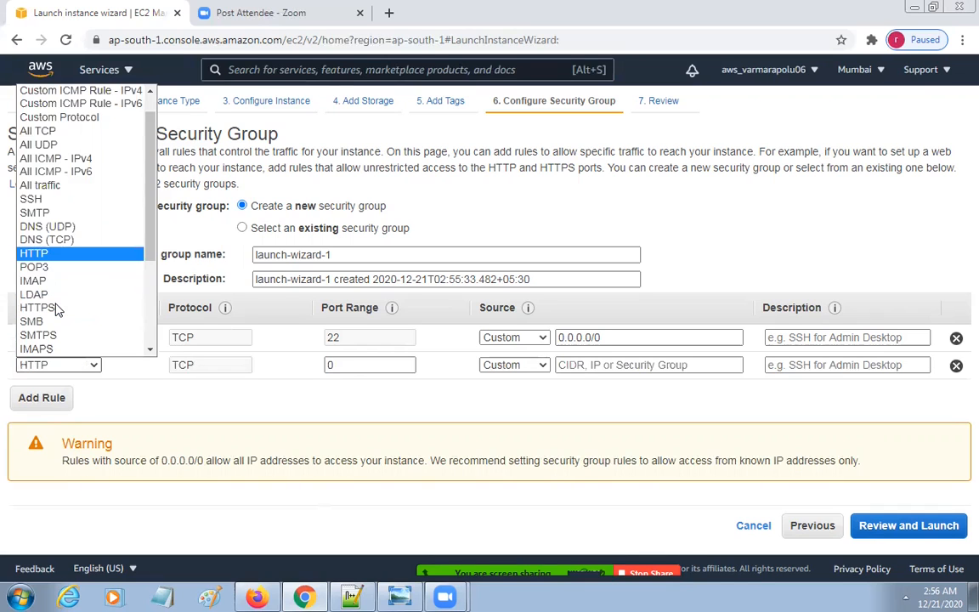
pyautogui.press('Return')
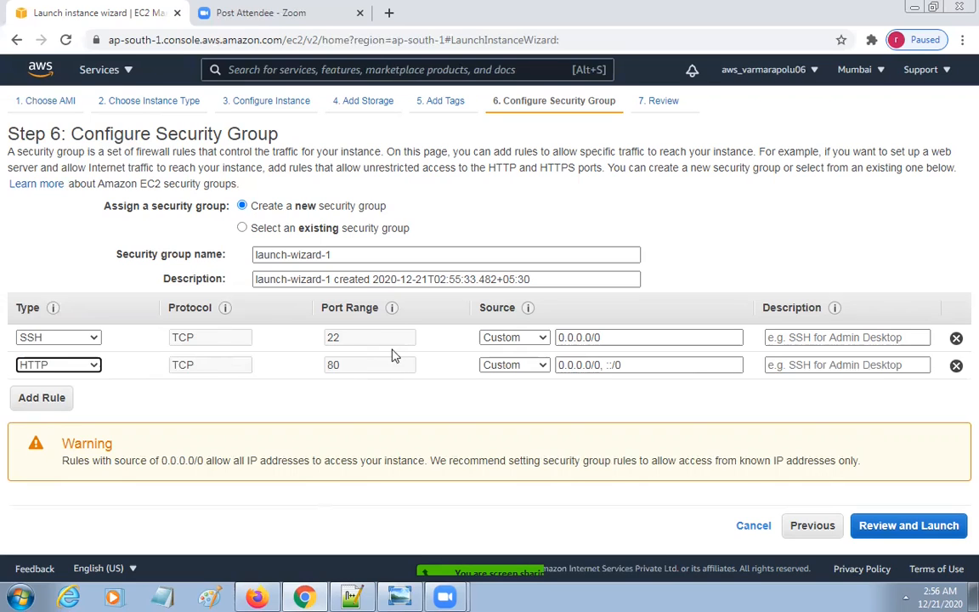
pyautogui.hotkey('ctrl', '2')
pyautogui.moveTo(202, 179)
pyautogui.mouseDown()
pyautogui.moveTo(349, 245)
pyautogui.moveTo(491, 256)
pyautogui.moveTo(490, 220)
pyautogui.mouseUp()
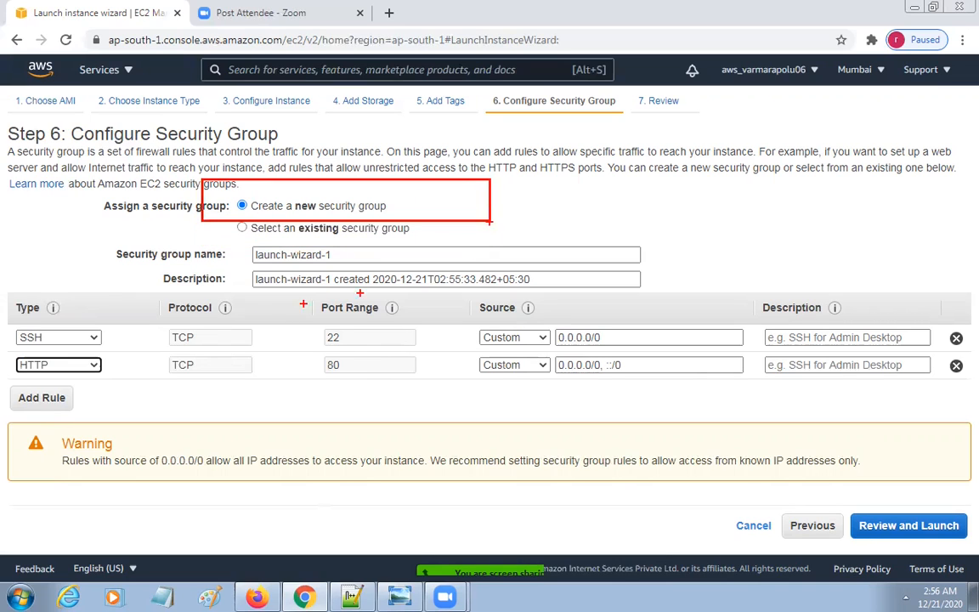
pyautogui.moveTo(228, 247)
pyautogui.mouseDown()
pyautogui.moveTo(306, 266)
pyautogui.moveTo(596, 279)
pyautogui.mouseUp()
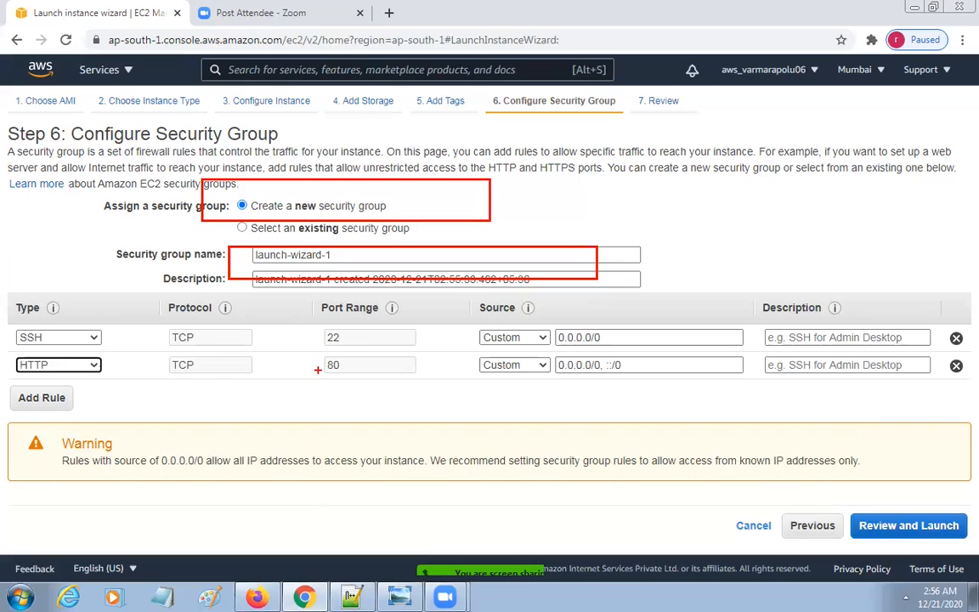
pyautogui.moveTo(311, 346)
pyautogui.mouseDown()
pyautogui.moveTo(374, 343)
pyautogui.moveTo(343, 341)
pyautogui.mouseUp()
pyautogui.moveTo(327, 378); pyautogui.dragTo(406, 390)
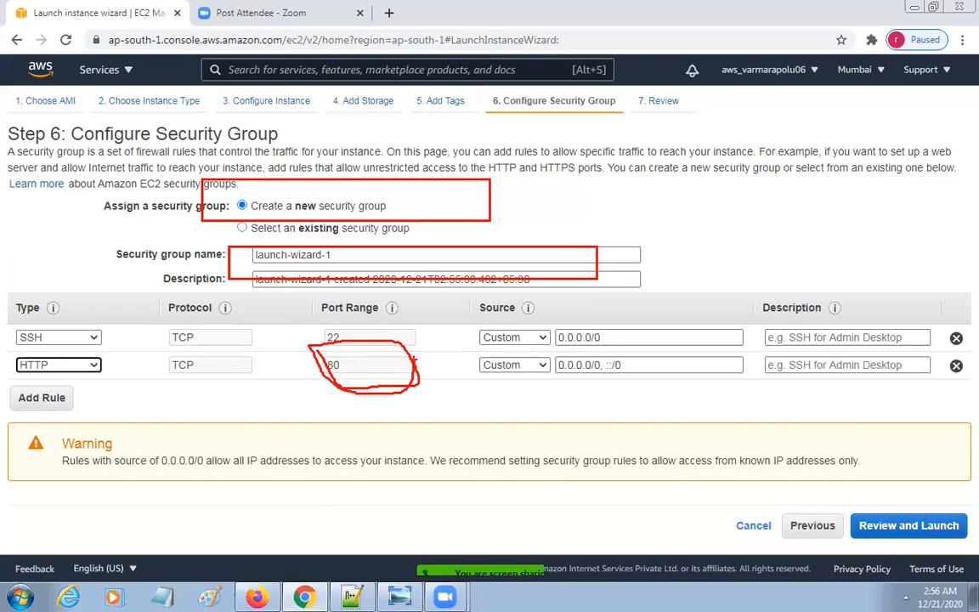
# Add a third rule to the security group and set its type to All traffic
pyautogui.click(30, 399)
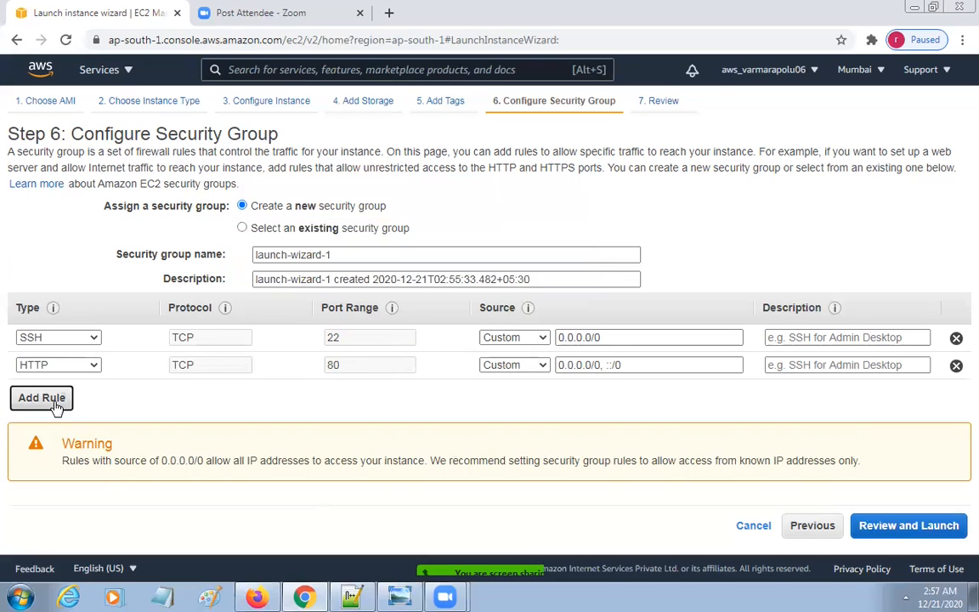
pyautogui.click(85, 395)
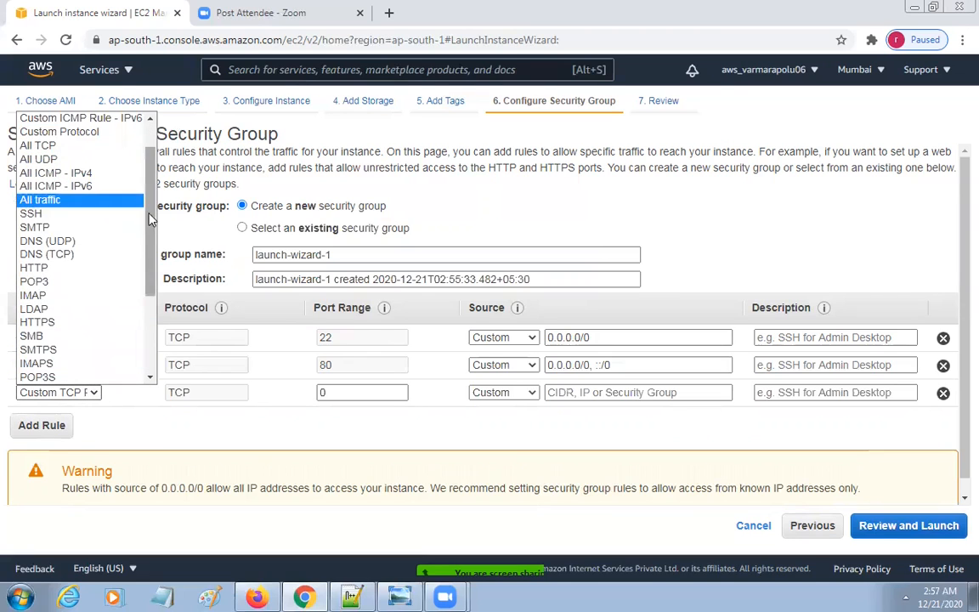
pyautogui.click(100, 199)
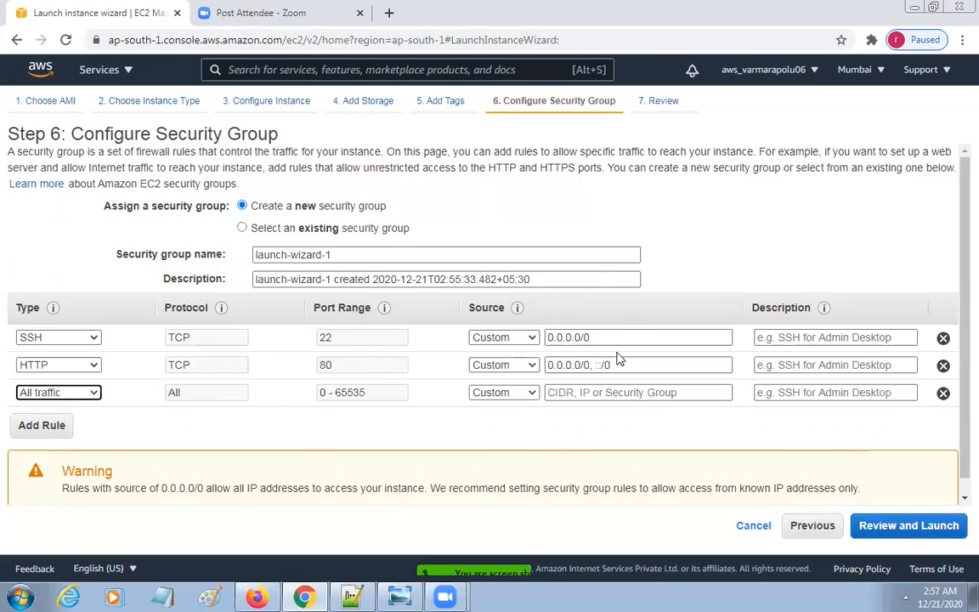
# Set the type of the third security group rule to Custom TCP Rule
pyautogui.click(94, 396)
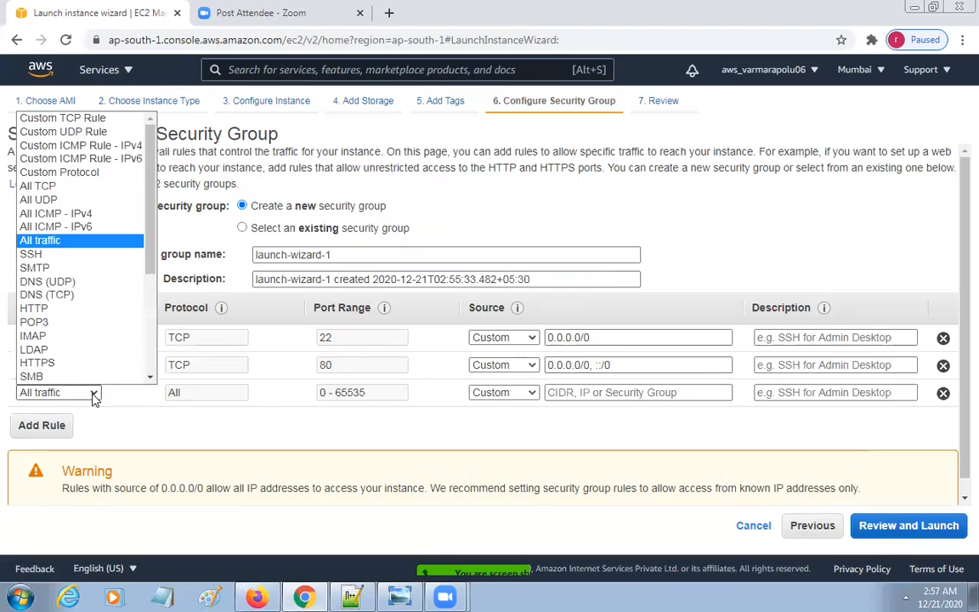
pyautogui.press('Up')
pyautogui.press('Up')
pyautogui.press('Up')
pyautogui.press('Up')
pyautogui.press('Up')
pyautogui.press('Up')
pyautogui.press('Up')
pyautogui.press('Up')
pyautogui.press('Up')
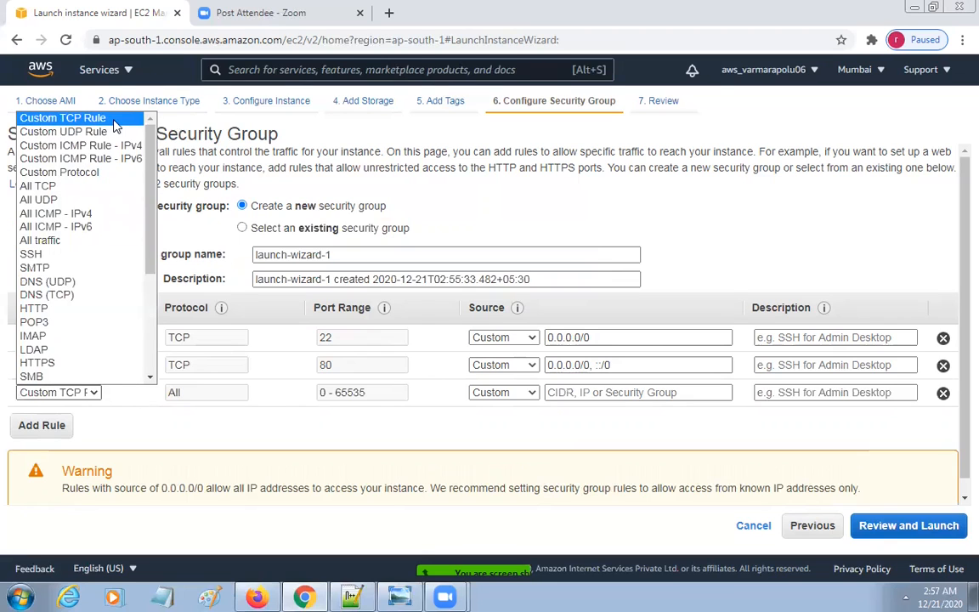
pyautogui.click(108, 119)
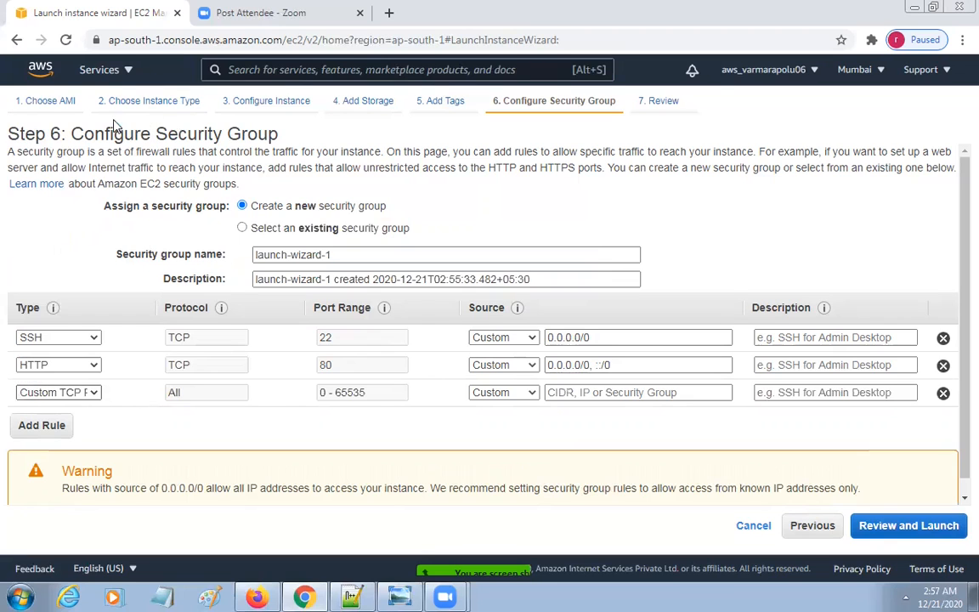
# Switch the third security group rule's type to Custom Protocol
pyautogui.click(97, 394)
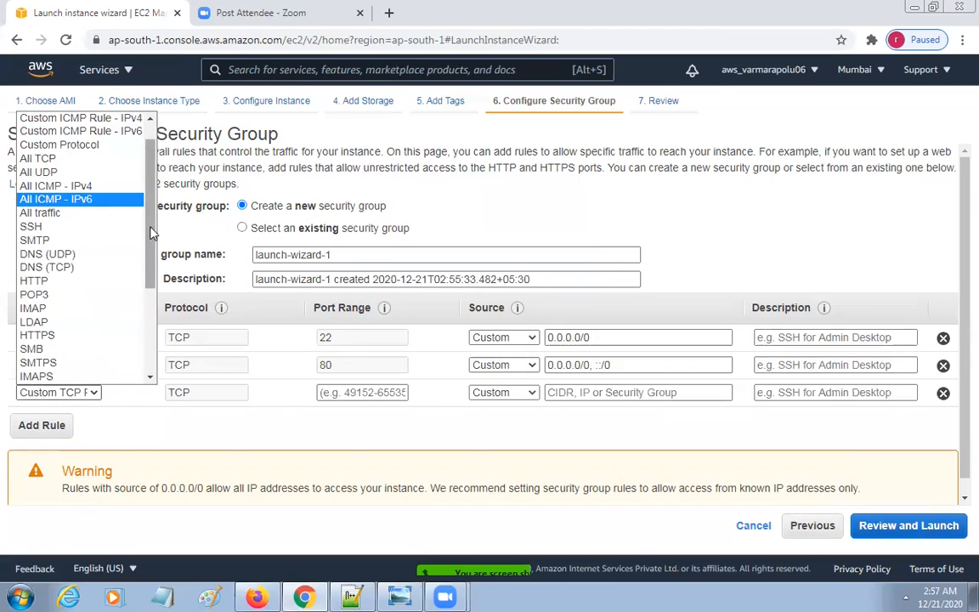
pyautogui.scroll(1, 148, 201)
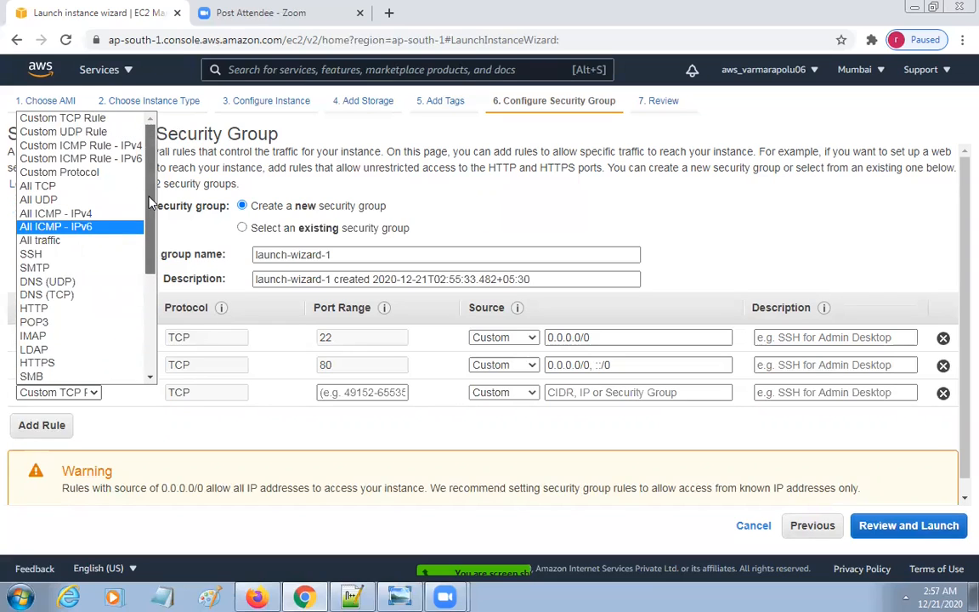
pyautogui.click(60, 172)
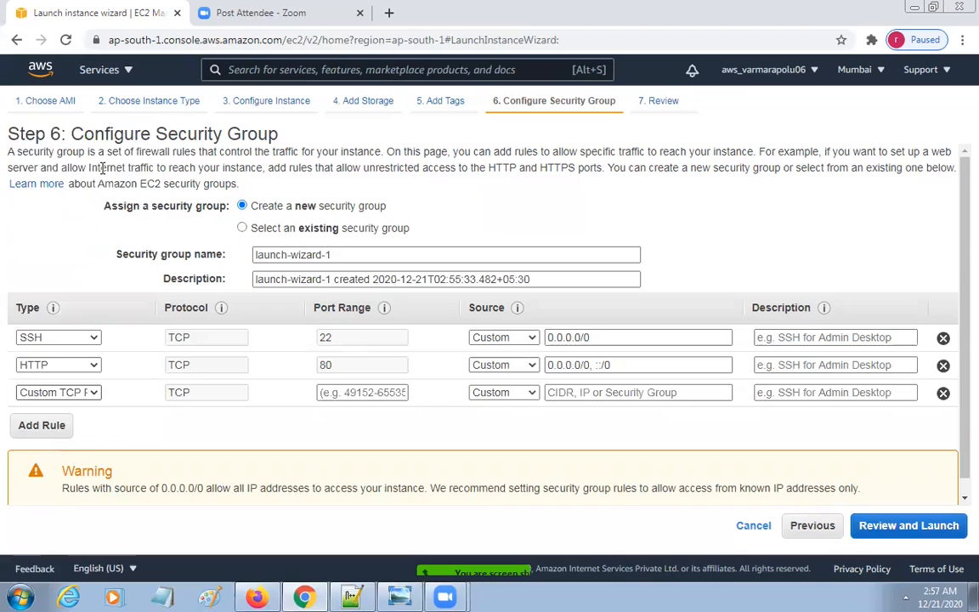
pyautogui.click(213, 389)
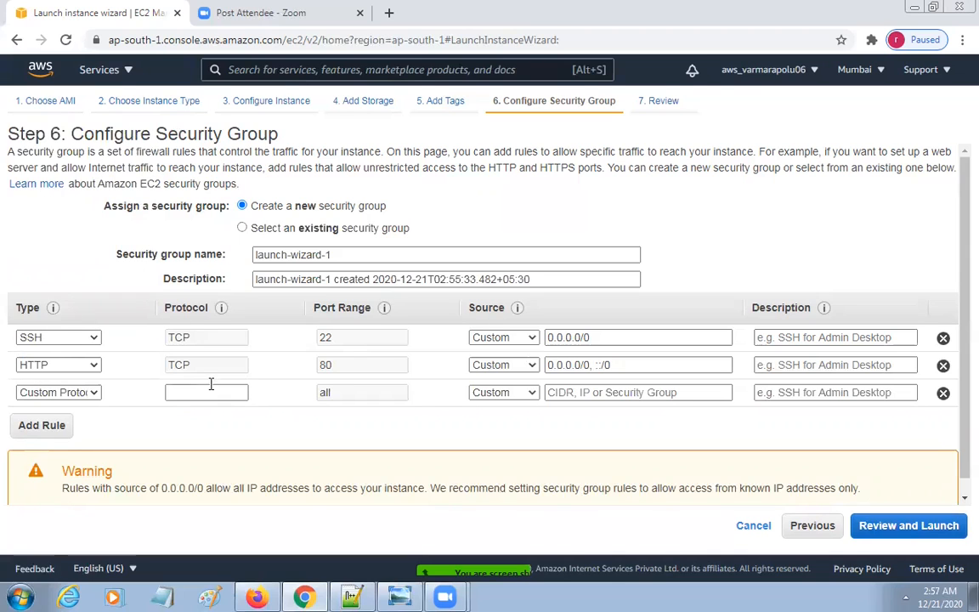
# Return the third rule's type to Custom TCP Rule and set its port range to 8080
pyautogui.click(94, 392)
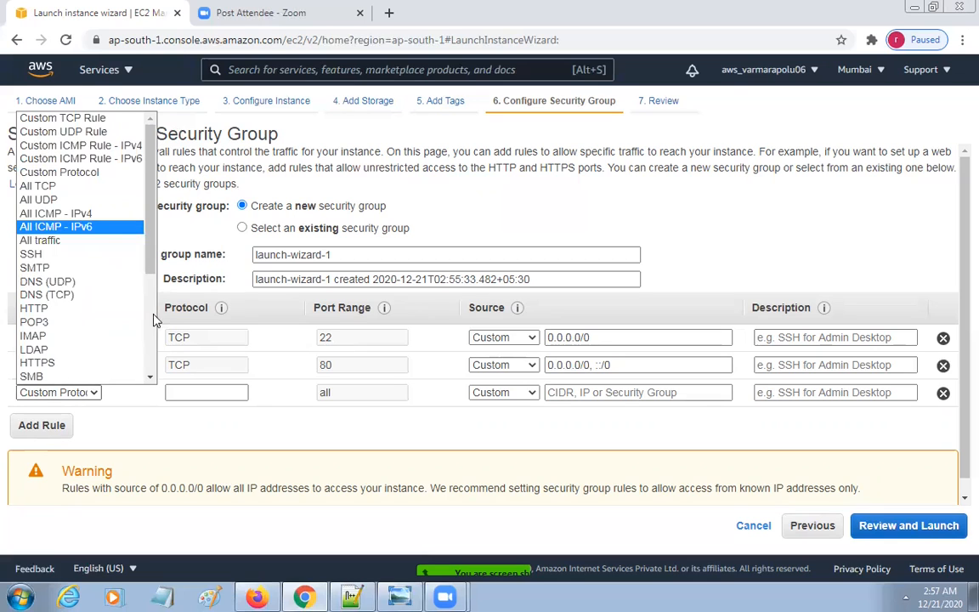
pyautogui.scroll(-4, 153, 374)
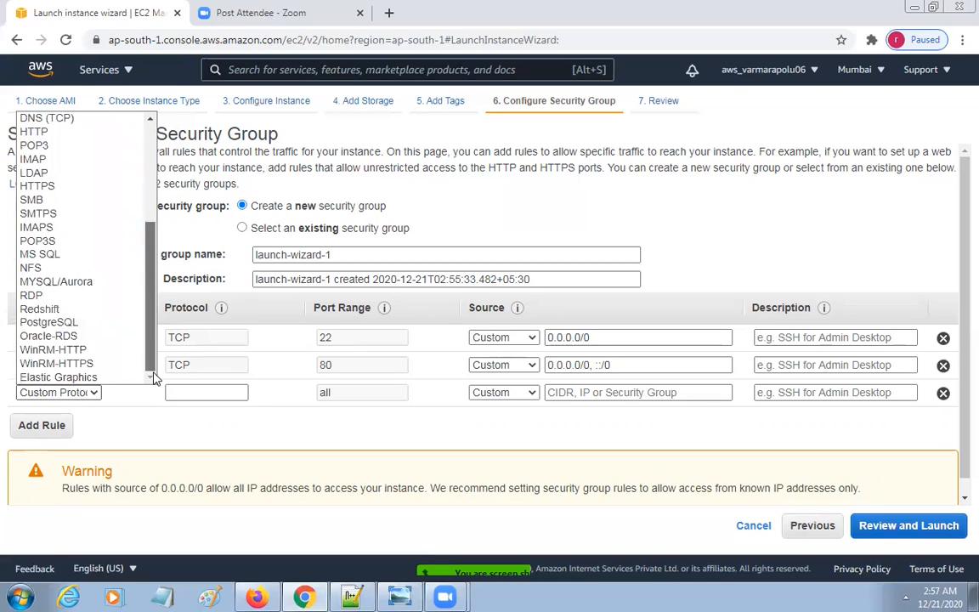
pyautogui.moveTo(153, 374); pyautogui.dragTo(159, 272)
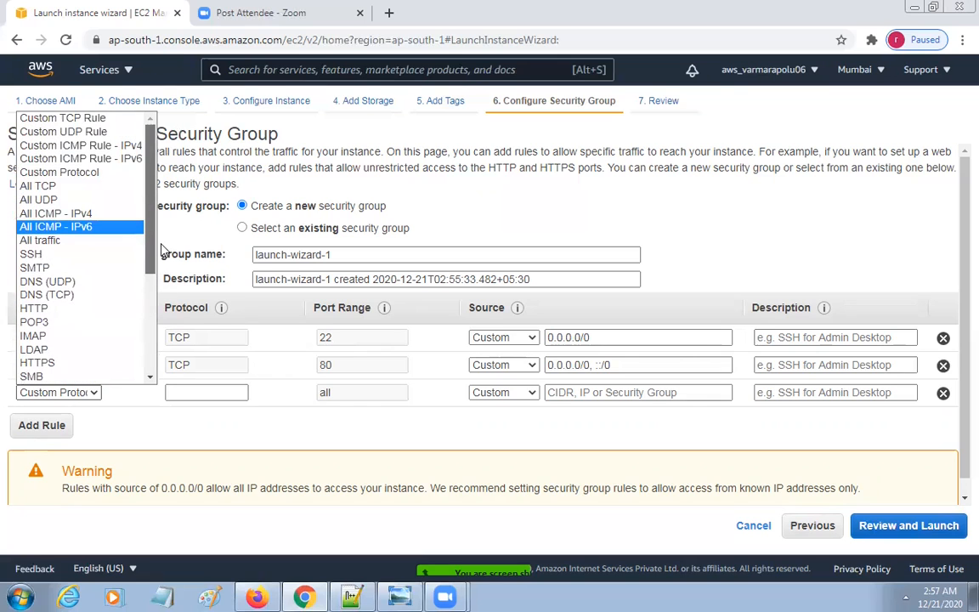
pyautogui.click(81, 118)
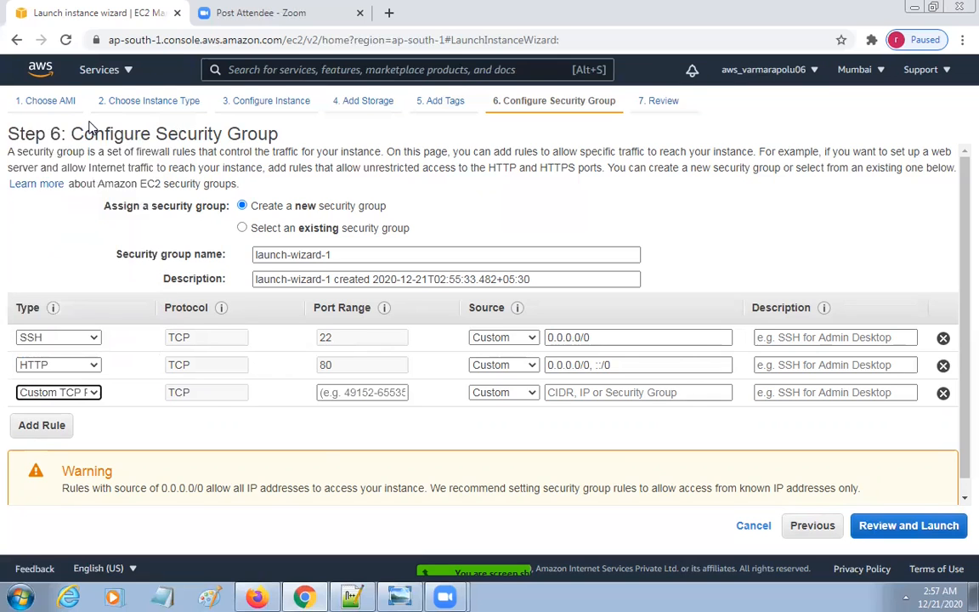
pyautogui.click(352, 391)
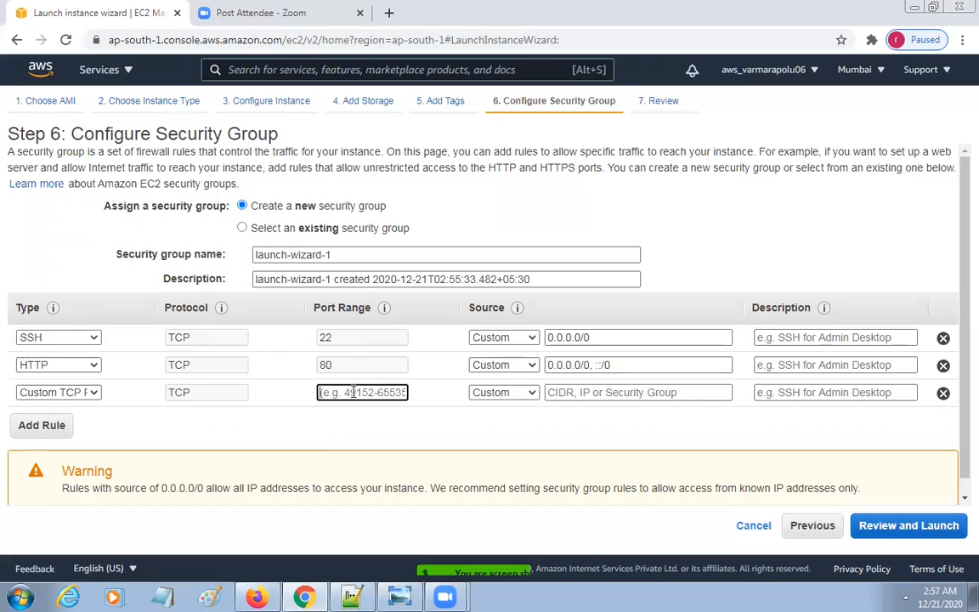
pyautogui.write('808')
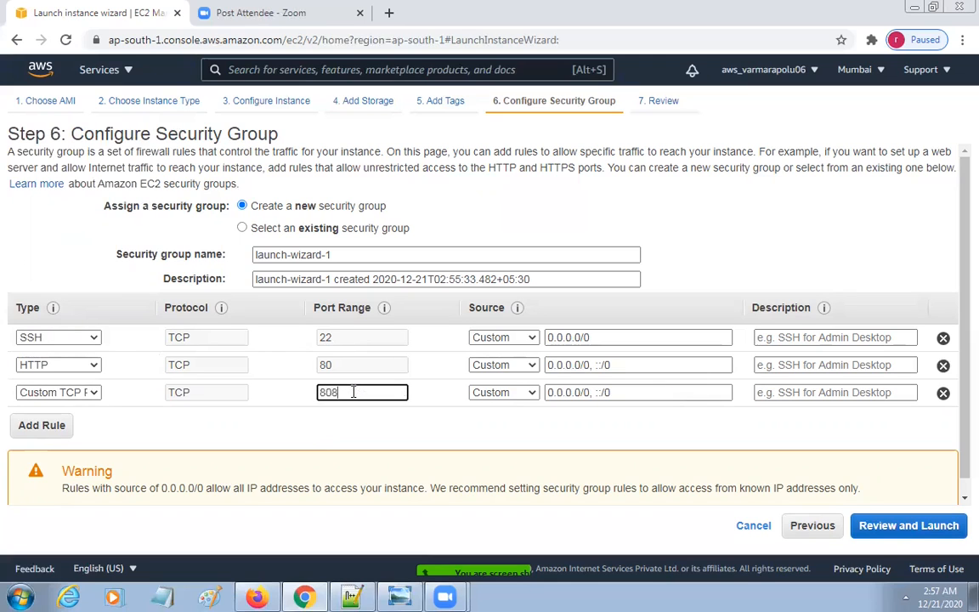
pyautogui.press('BackSpace')
pyautogui.press('BackSpace')
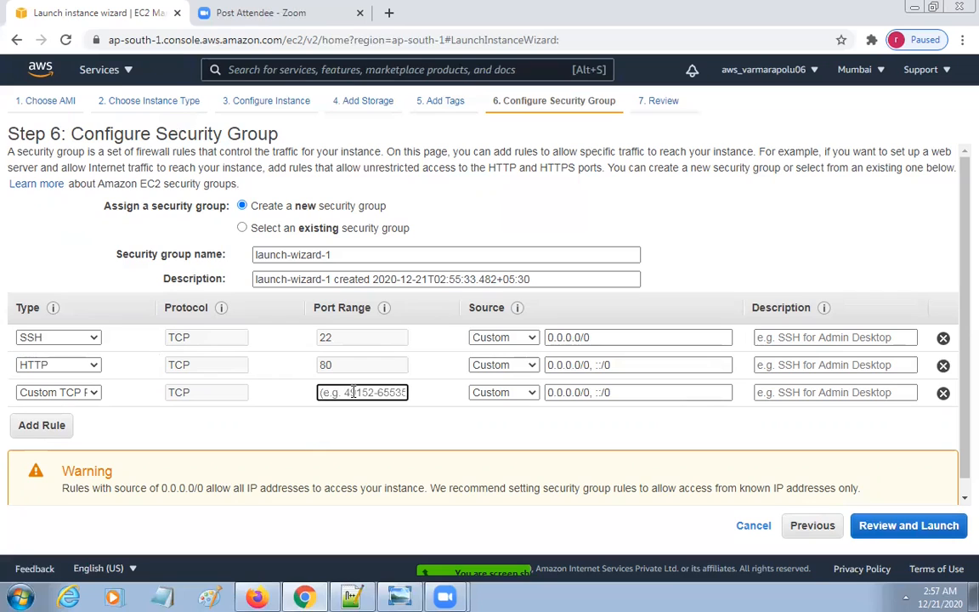
pyautogui.write('80')
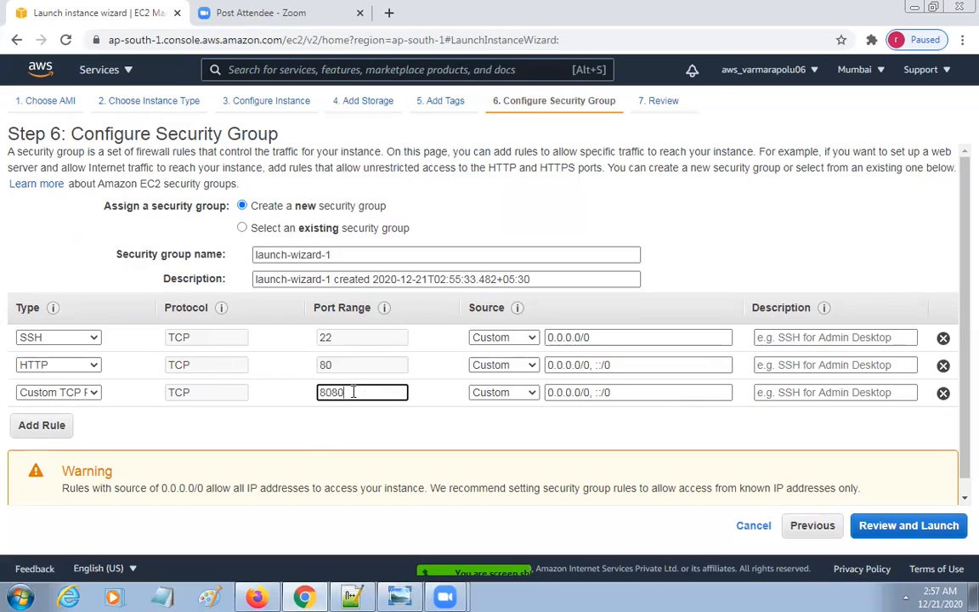
pyautogui.write('80')
pyautogui.click(212, 391)
pyautogui.doubleClick(210, 393)
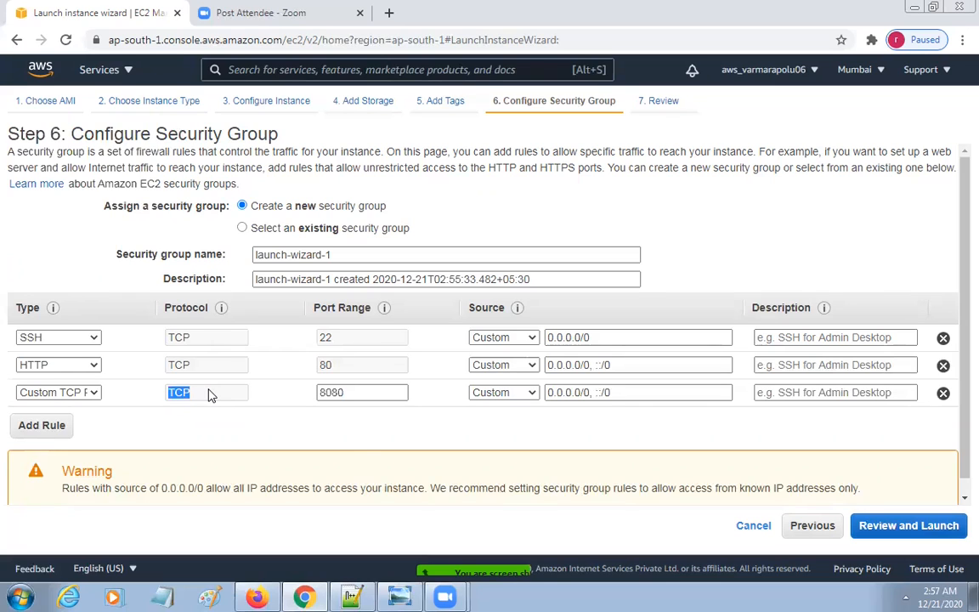
pyautogui.click(390, 392)
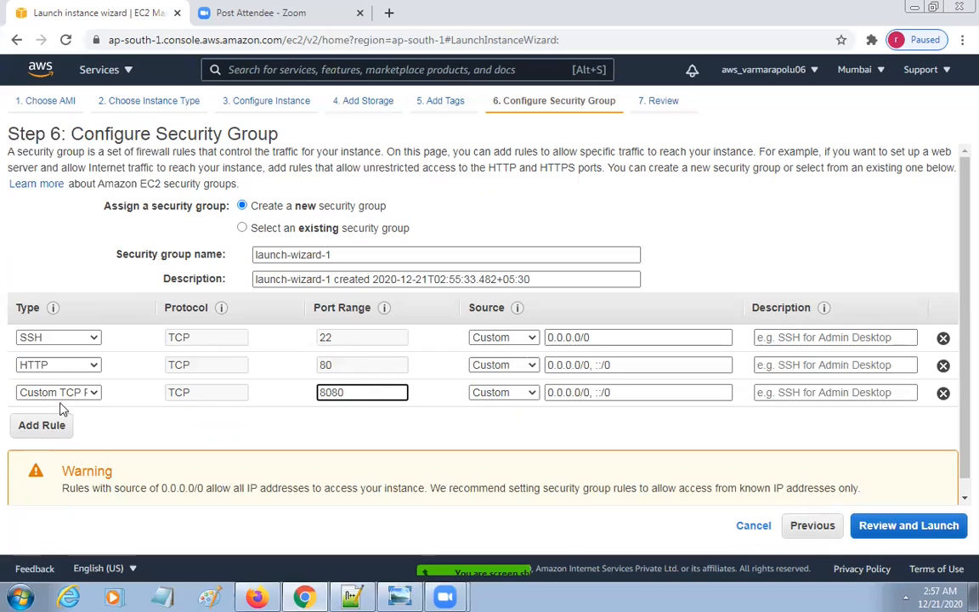
# Change the third rule's type to Custom Protocol and set its source to Anywhere
pyautogui.click(95, 393)
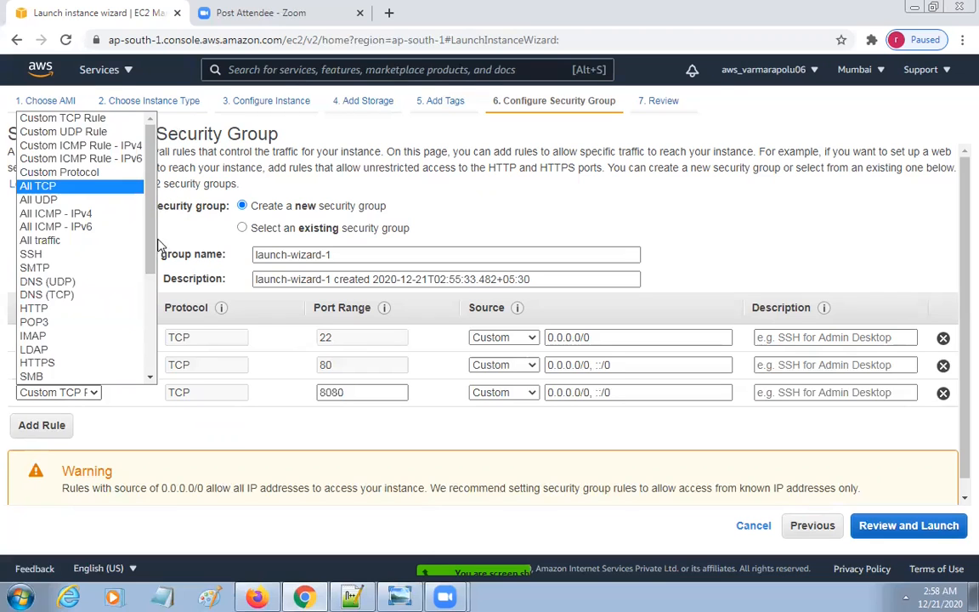
pyautogui.moveTo(150, 246); pyautogui.dragTo(146, 180)
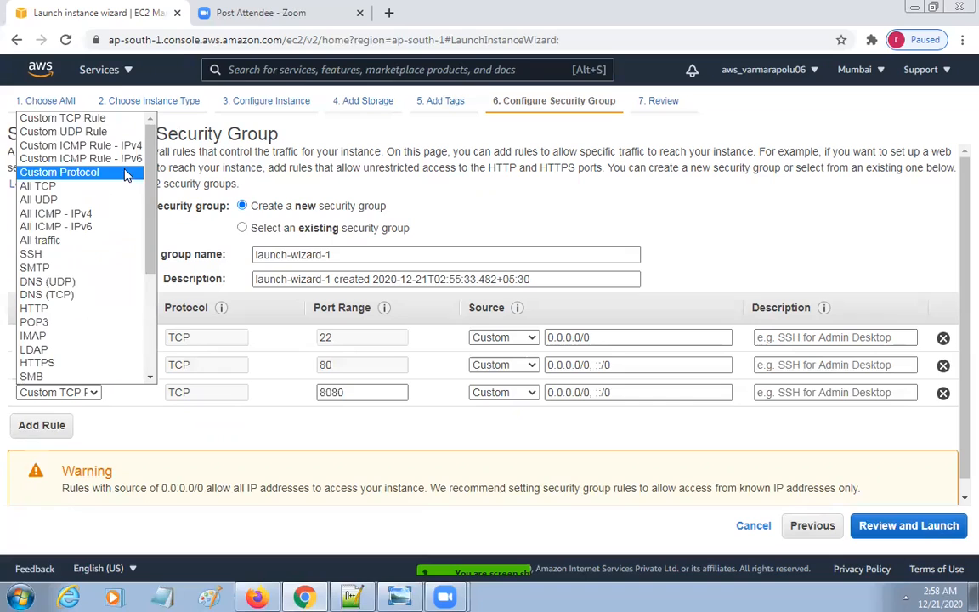
pyautogui.click(126, 175)
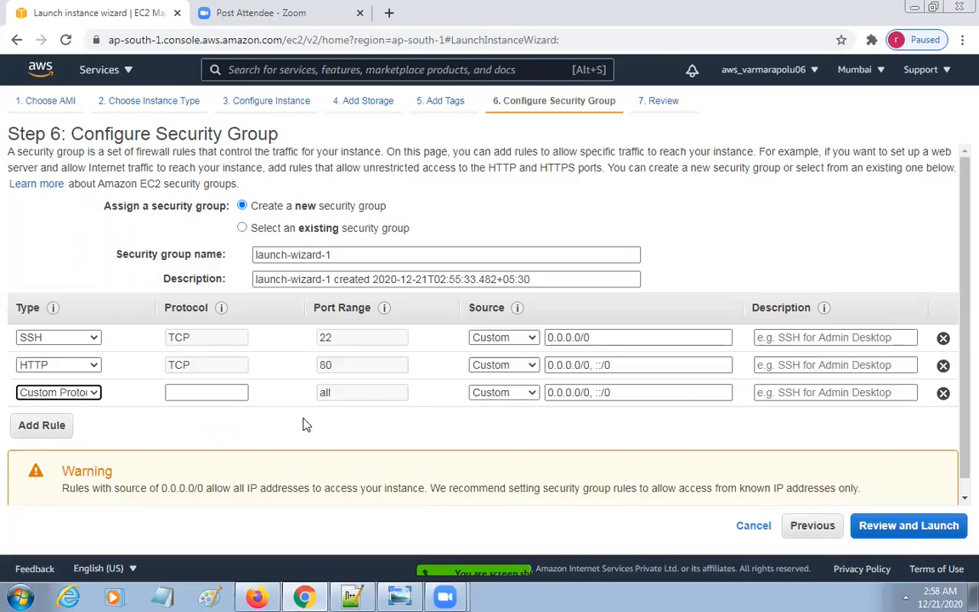
pyautogui.click(530, 393)
pyautogui.click(510, 422)
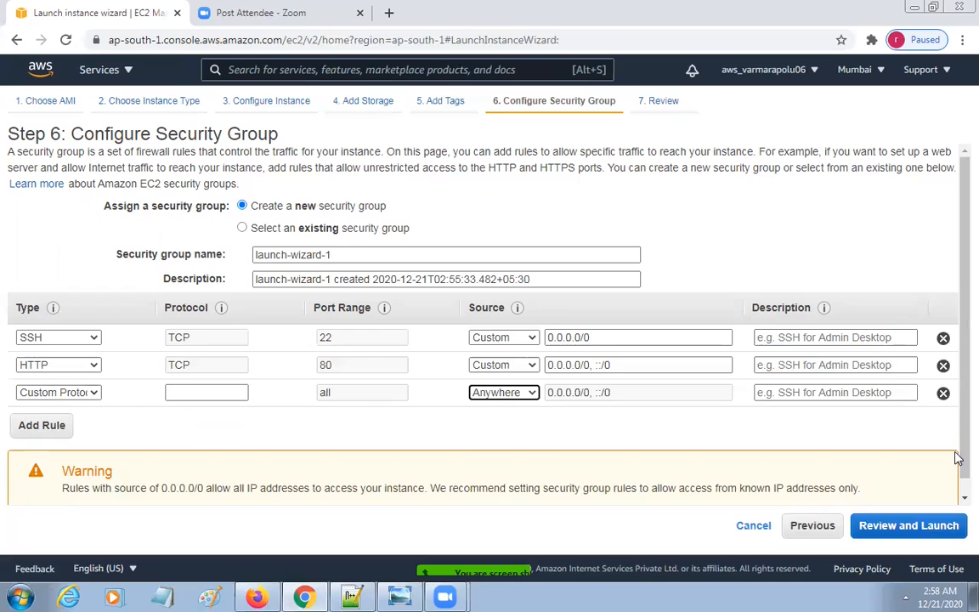
# Remove the third rule and the HTTP rule, keeping only the SSH rule, and proceed to the launch review
pyautogui.click(943, 393)
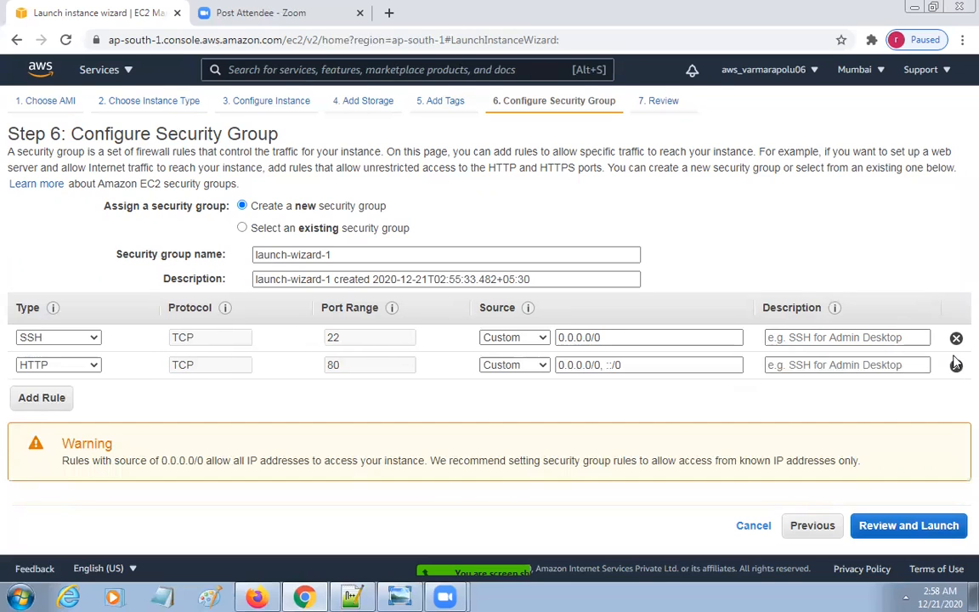
pyautogui.click(956, 364)
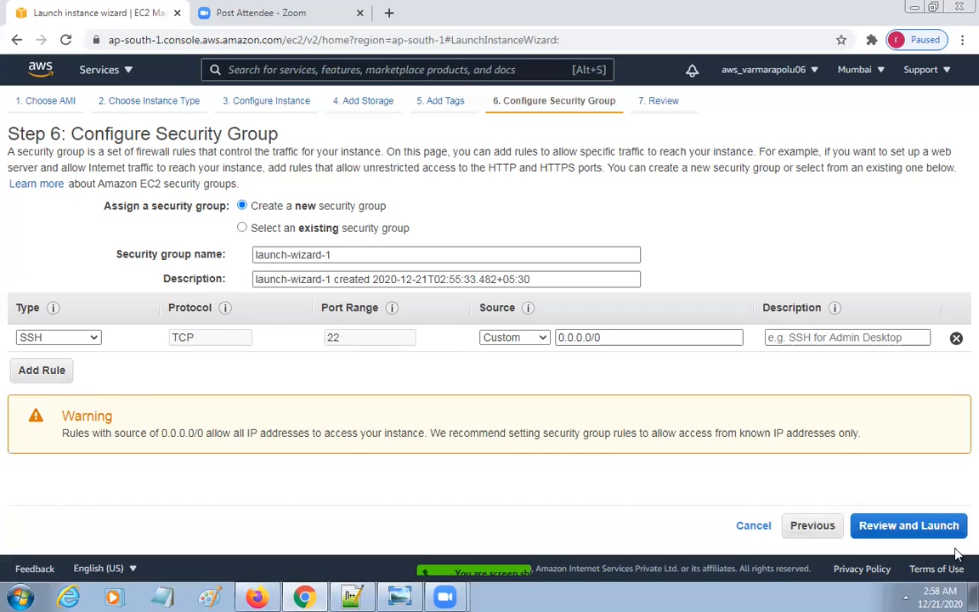
pyautogui.click(893, 532)
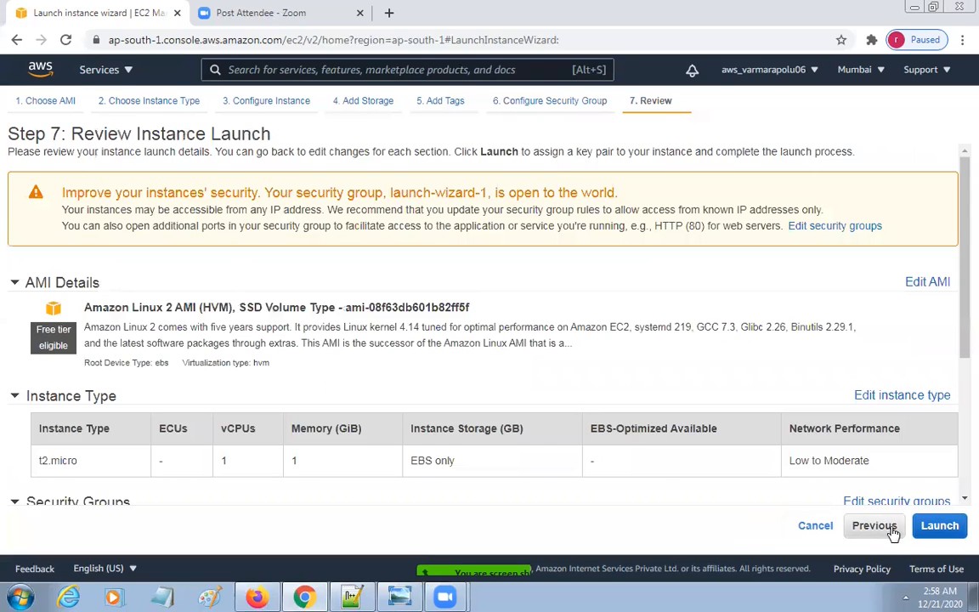
# Review the launch details, checking the AMI, instance type, security group name and SSH rule
pyautogui.scroll(-3, 773, 418)
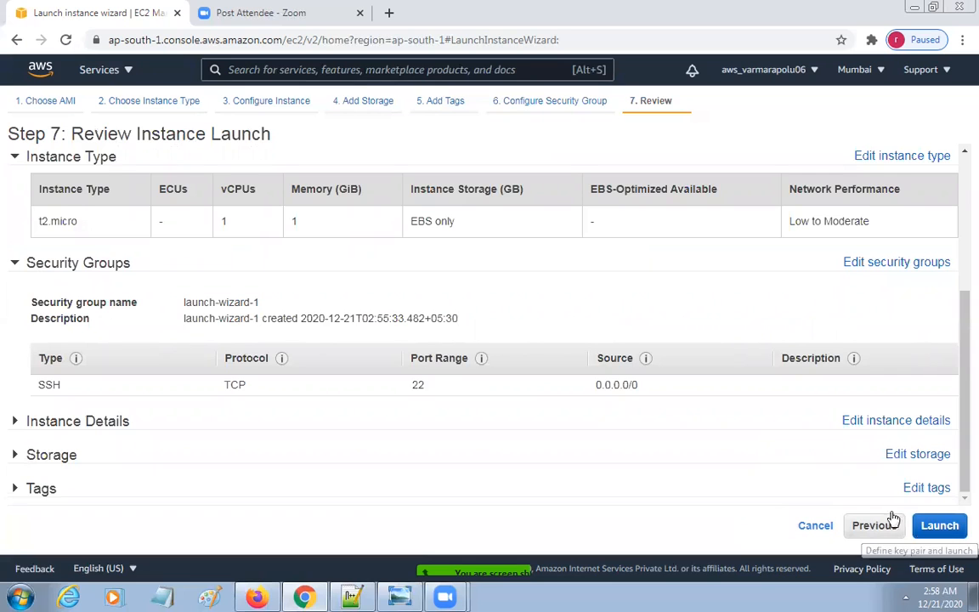
pyautogui.scroll(5, 655, 404)
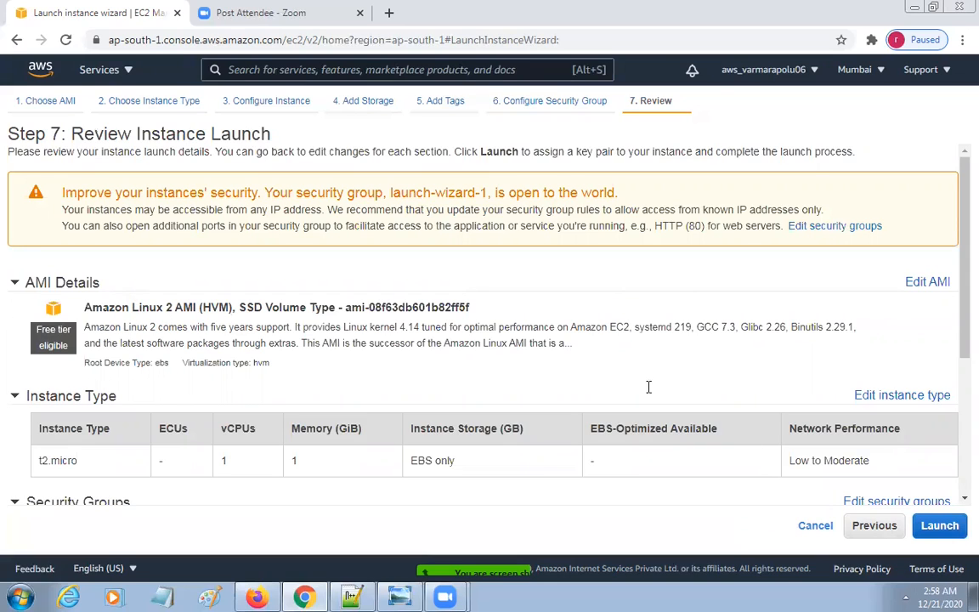
pyautogui.scroll(-3, 452, 343)
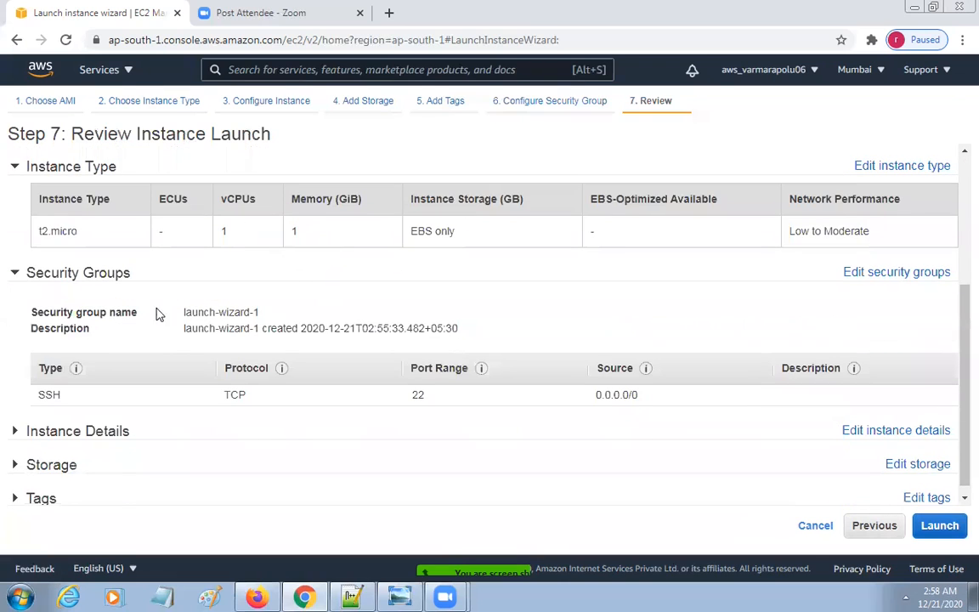
pyautogui.moveTo(177, 314); pyautogui.dragTo(256, 312)
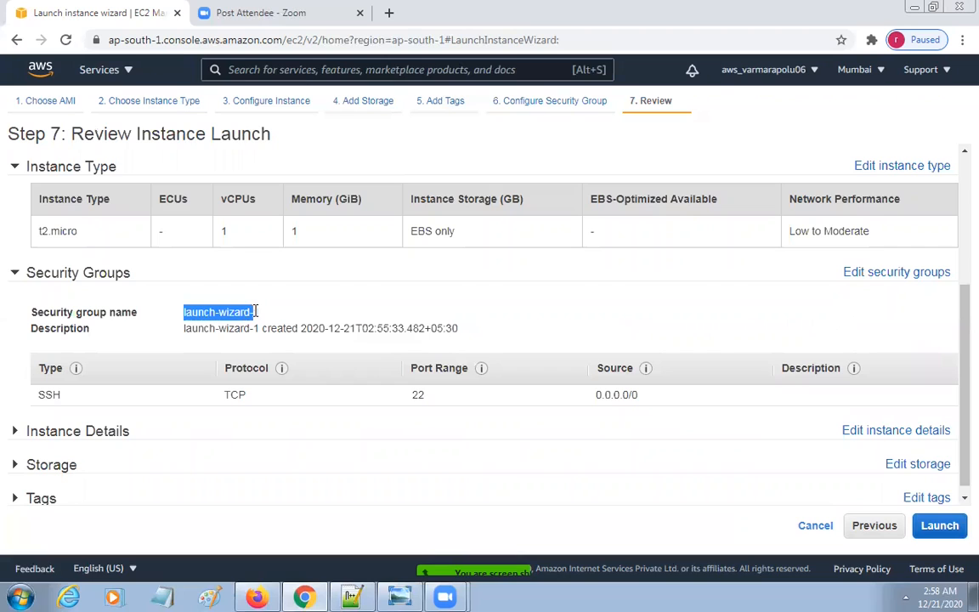
pyautogui.moveTo(44, 393); pyautogui.dragTo(669, 403)
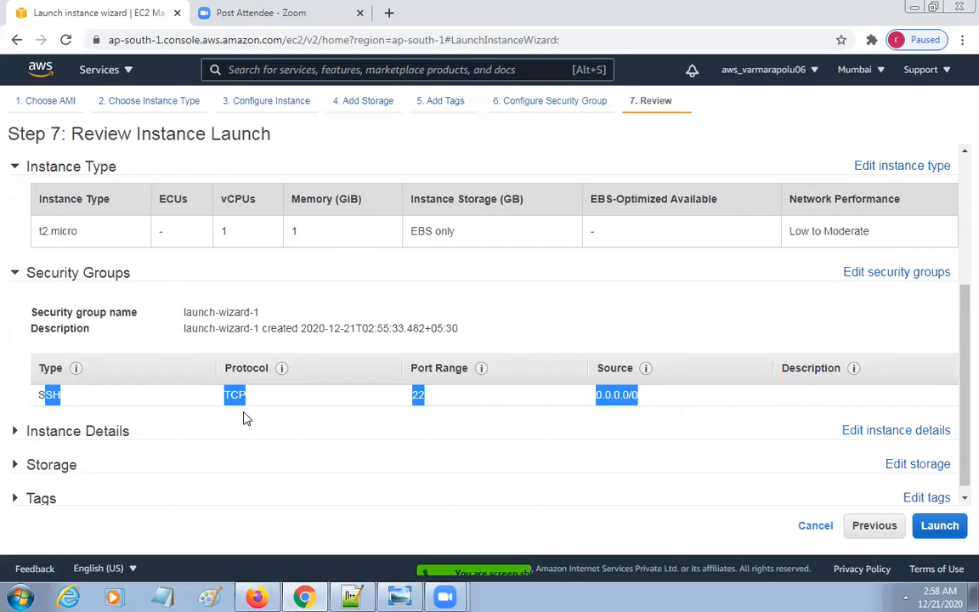
pyautogui.click(433, 398)
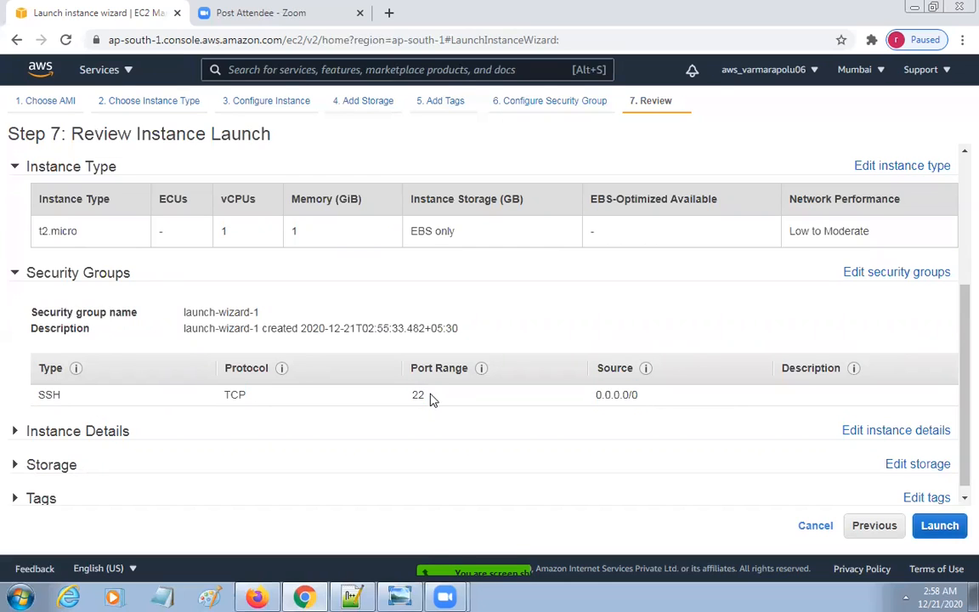
# Launch the instance with a new key pair named Ec2Demo and download its private key file
pyautogui.click(950, 526)
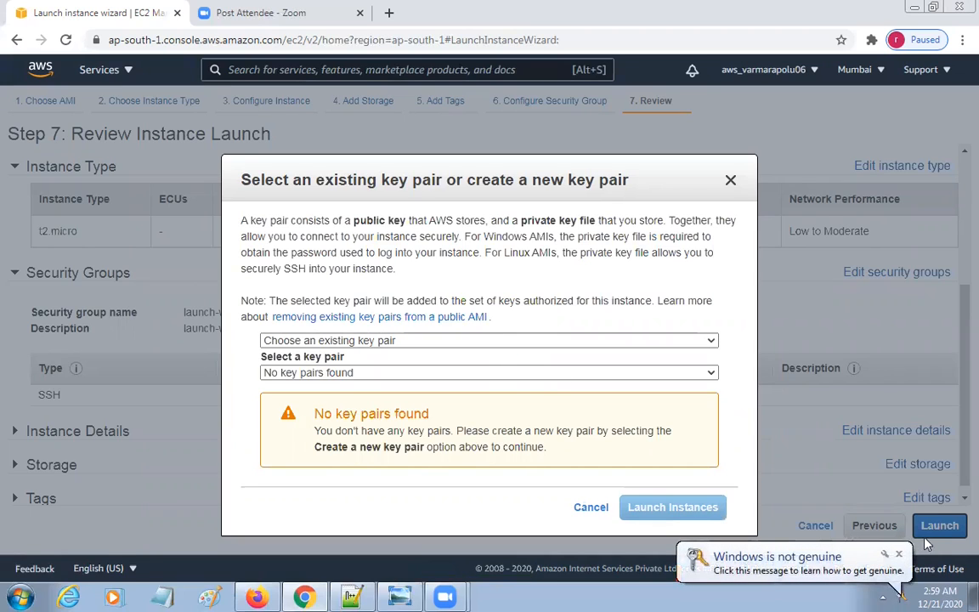
pyautogui.click(899, 555)
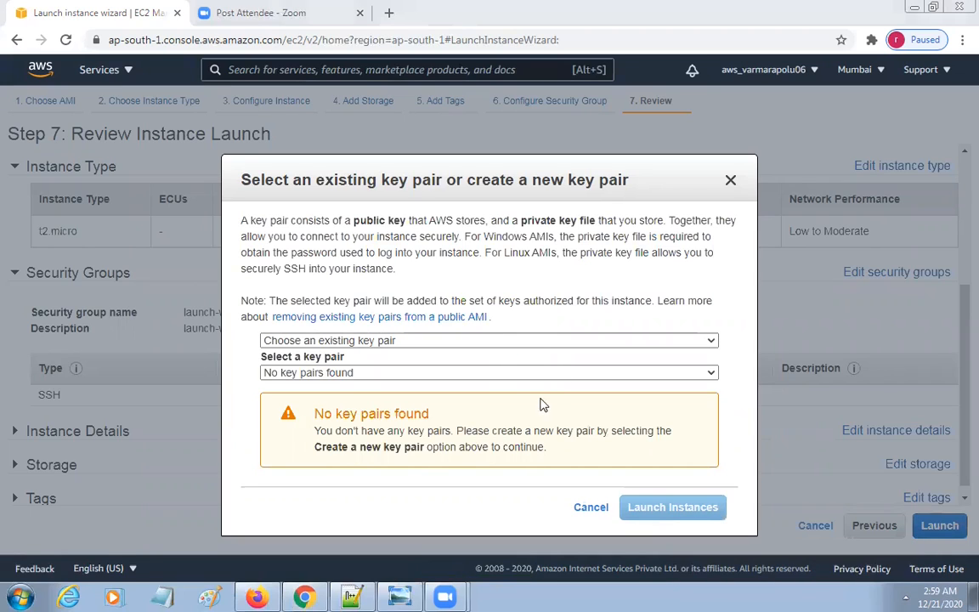
pyautogui.click(532, 341)
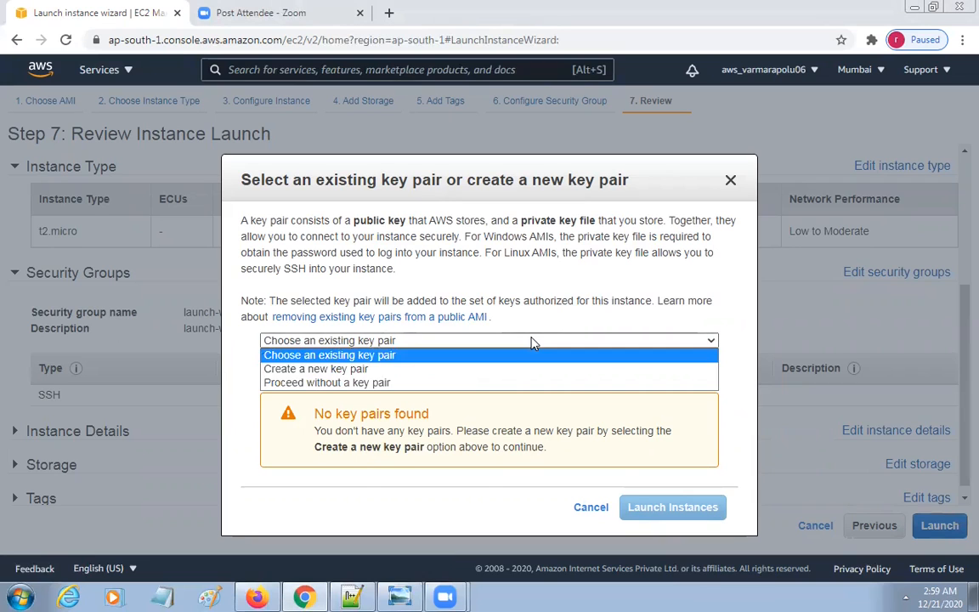
pyautogui.click(491, 369)
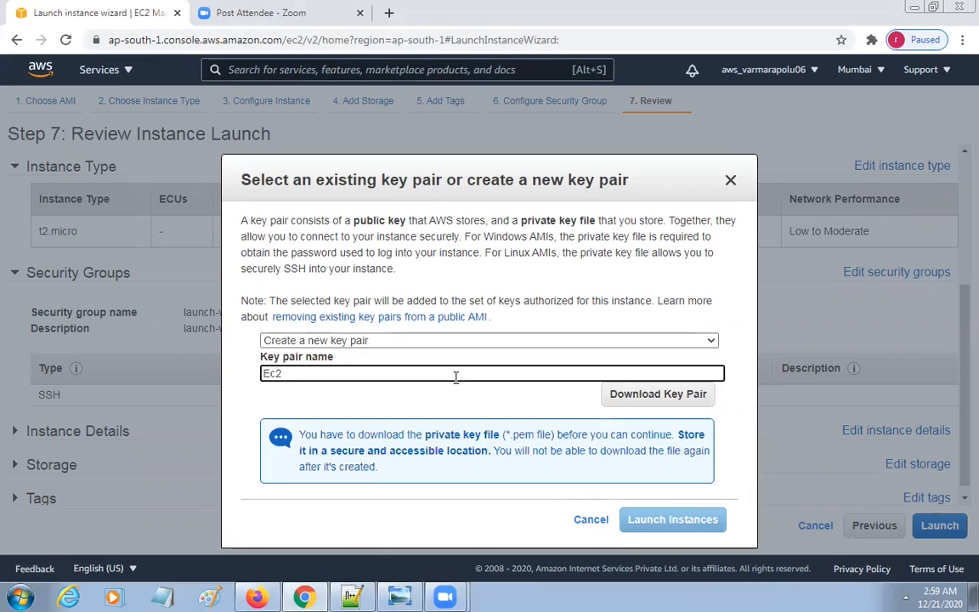
pyautogui.write('De')
pyautogui.click(688, 396)
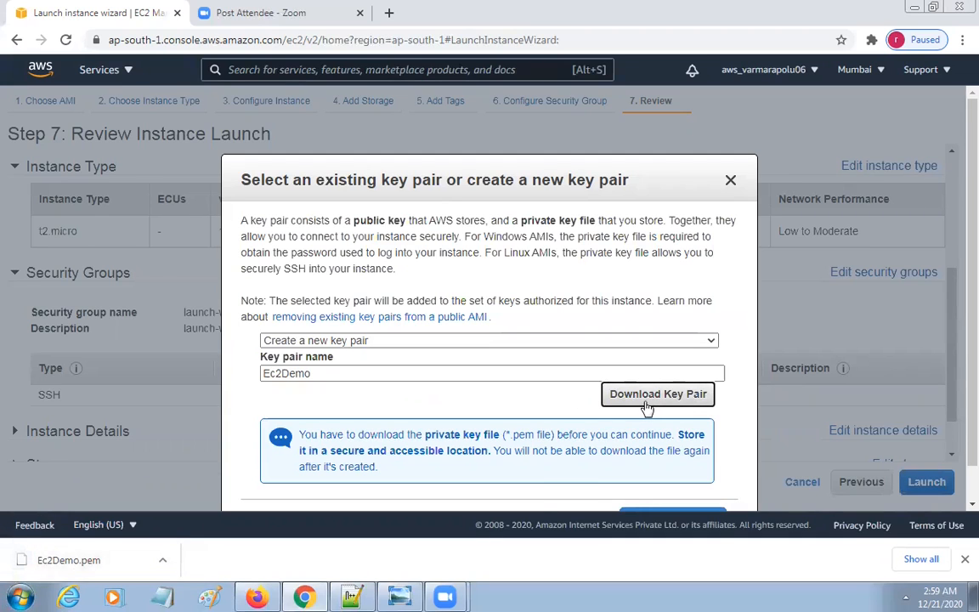
# Launch the instance with the Ec2Demo key pair and open the list of instances
pyautogui.scroll(-2, 653, 421)
pyautogui.click(684, 489)
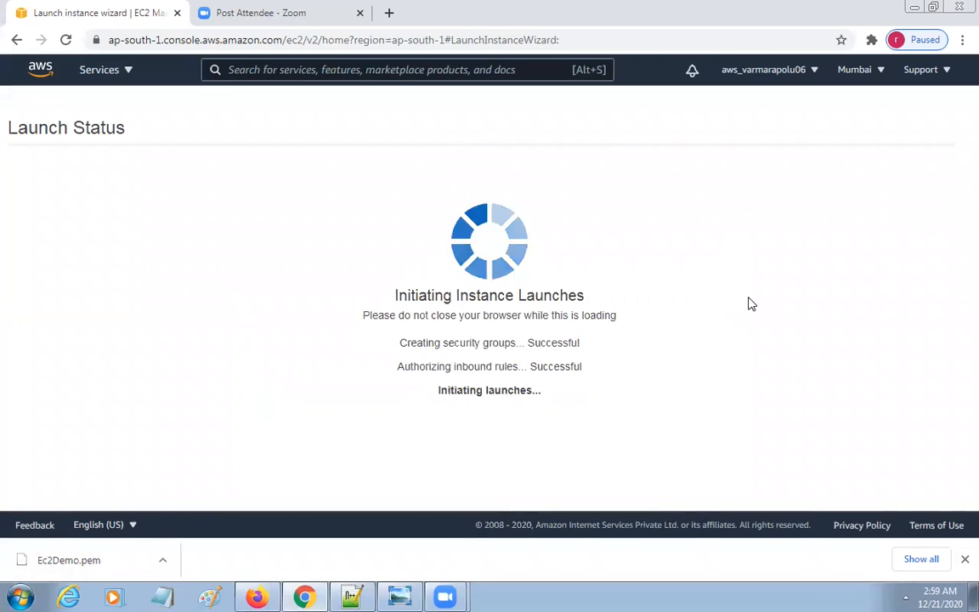
pyautogui.scroll(-3, 753, 300)
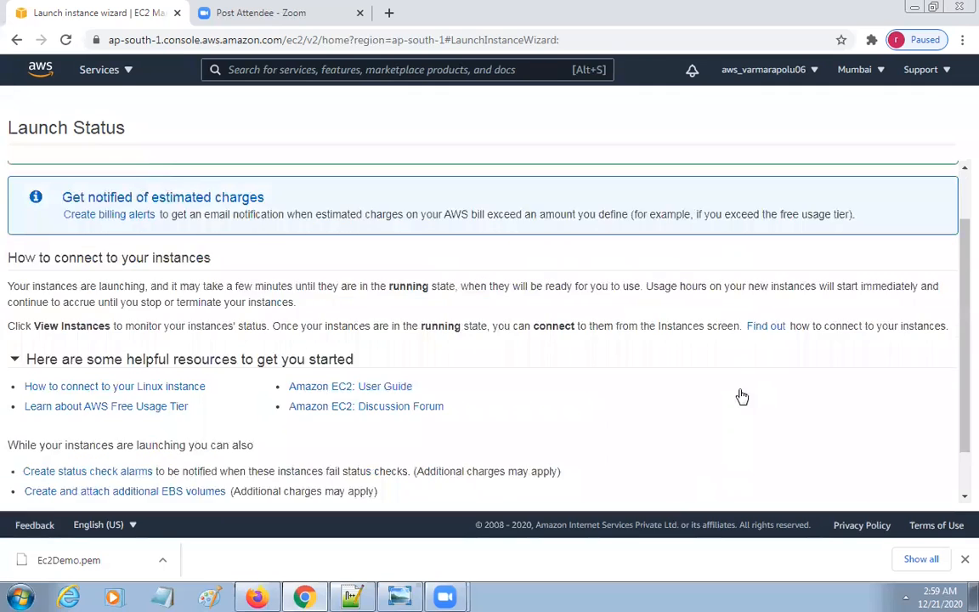
pyautogui.click(892, 493)
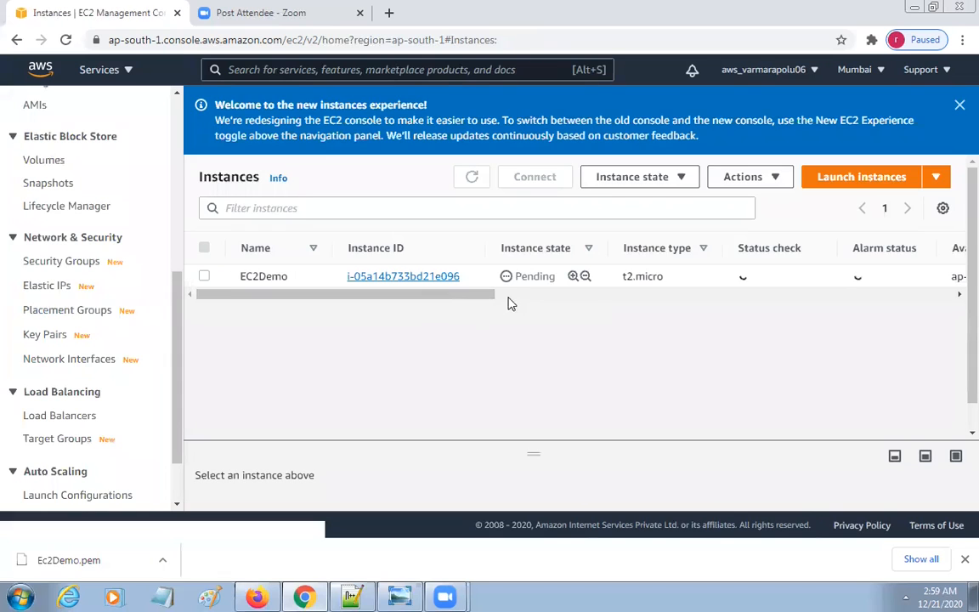
# Review the EC2Demo instance's key name, availability zone, instance type and instance state in the instance list
pyautogui.moveTo(466, 301); pyautogui.dragTo(946, 307)
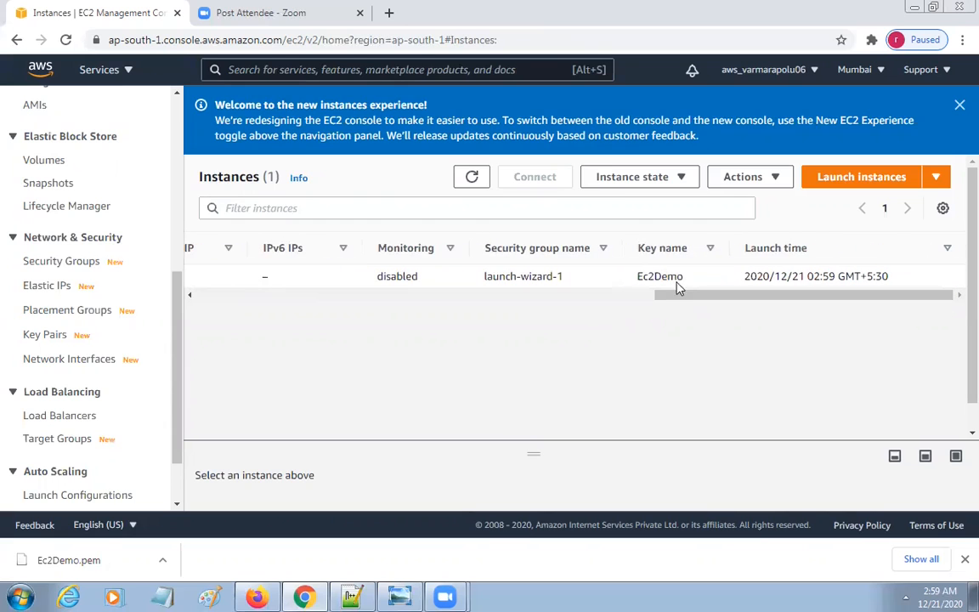
pyautogui.moveTo(639, 276); pyautogui.dragTo(518, 323)
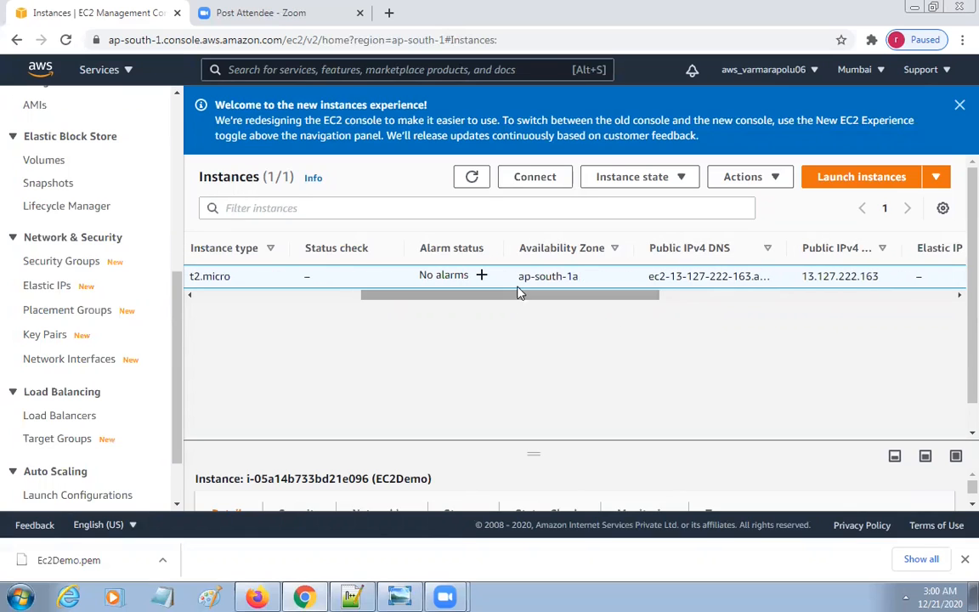
pyautogui.moveTo(517, 277); pyautogui.dragTo(585, 276)
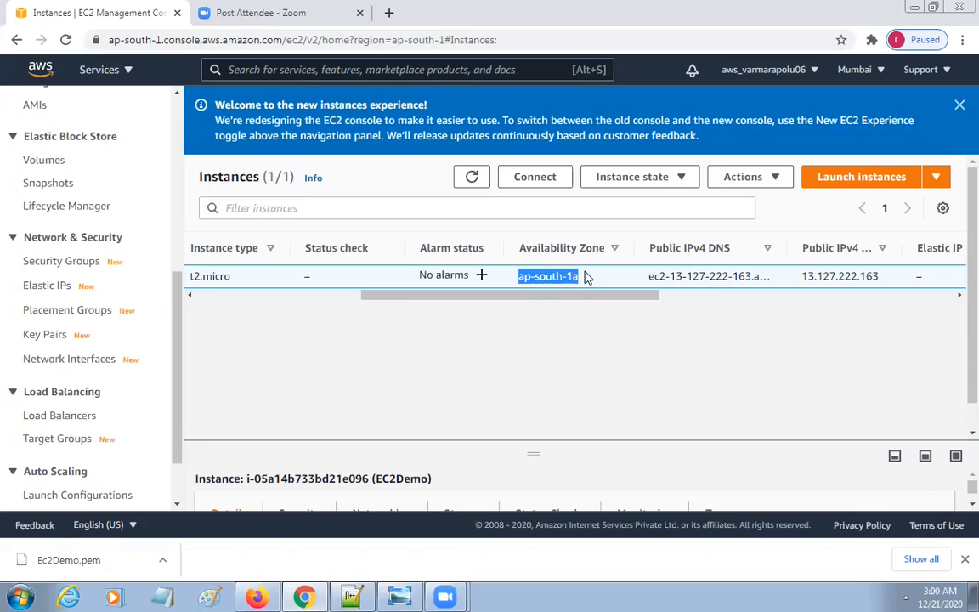
pyautogui.moveTo(580, 299); pyautogui.dragTo(504, 302)
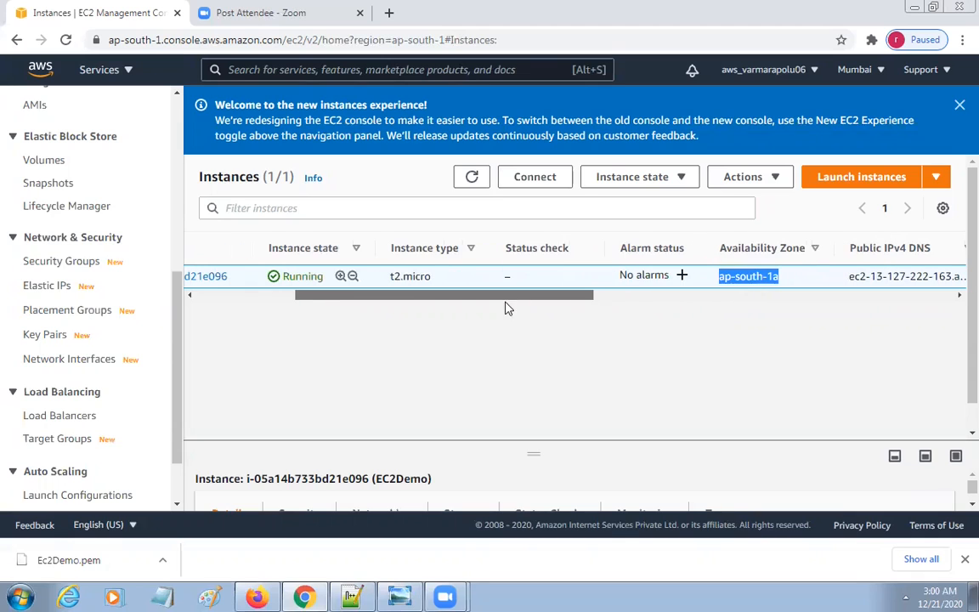
pyautogui.moveTo(389, 276); pyautogui.dragTo(450, 282)
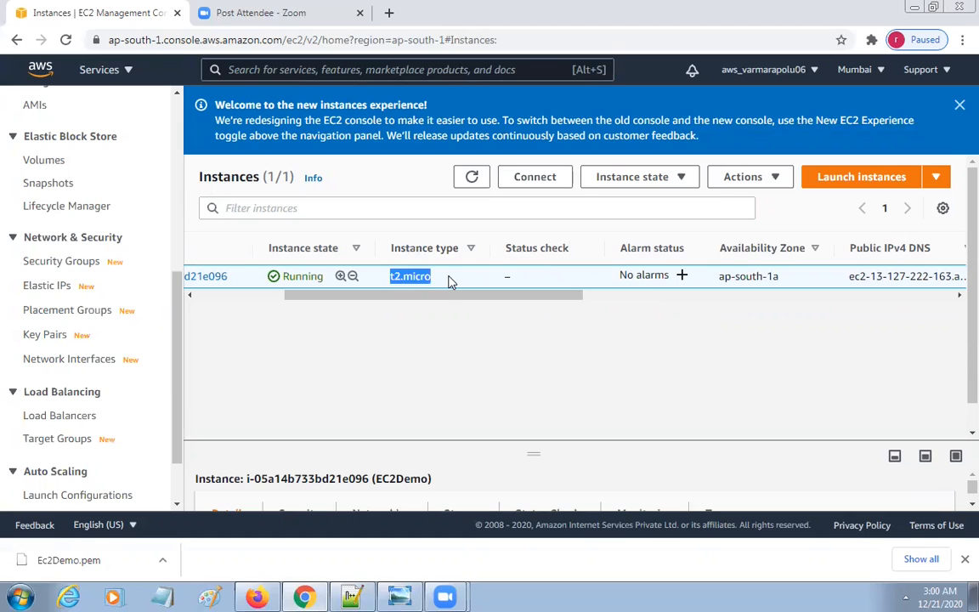
pyautogui.moveTo(440, 299); pyautogui.dragTo(343, 304)
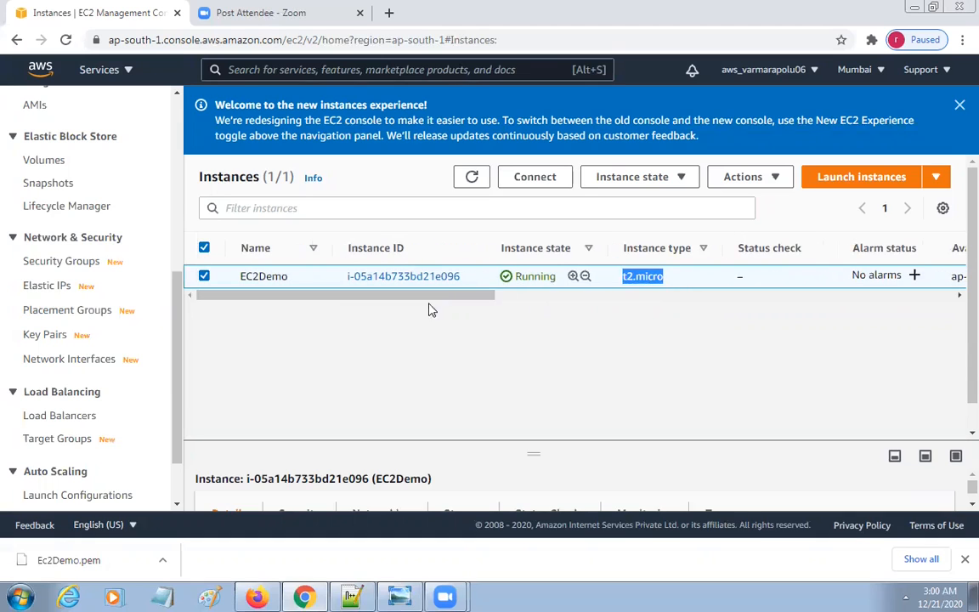
pyautogui.moveTo(555, 280); pyautogui.dragTo(505, 280)
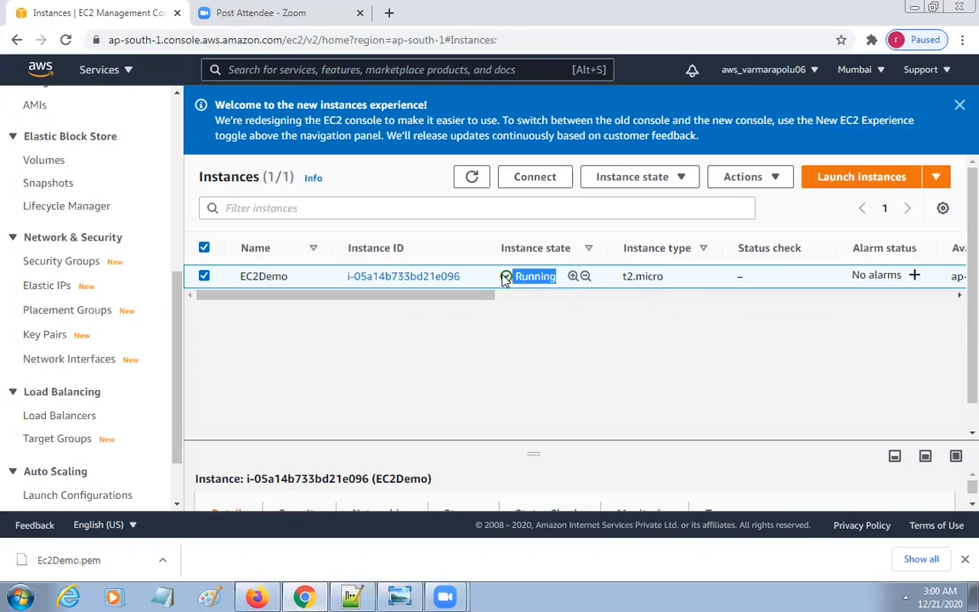
# Filter the instances by running state and check EC2Demo's name, instance ID, public IPv4 address and security group
pyautogui.click(573, 277)
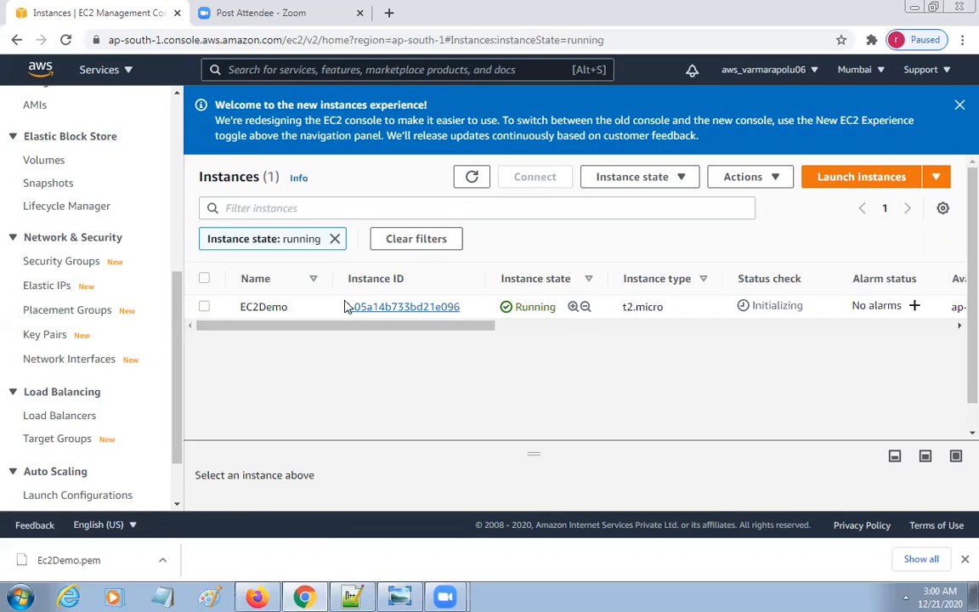
pyautogui.moveTo(342, 307); pyautogui.dragTo(461, 306)
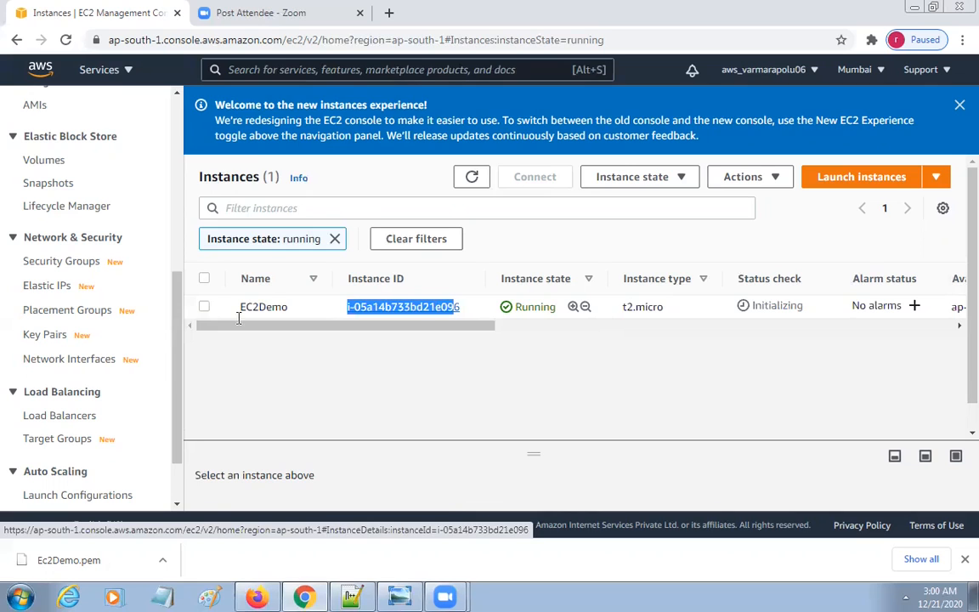
pyautogui.click(262, 311)
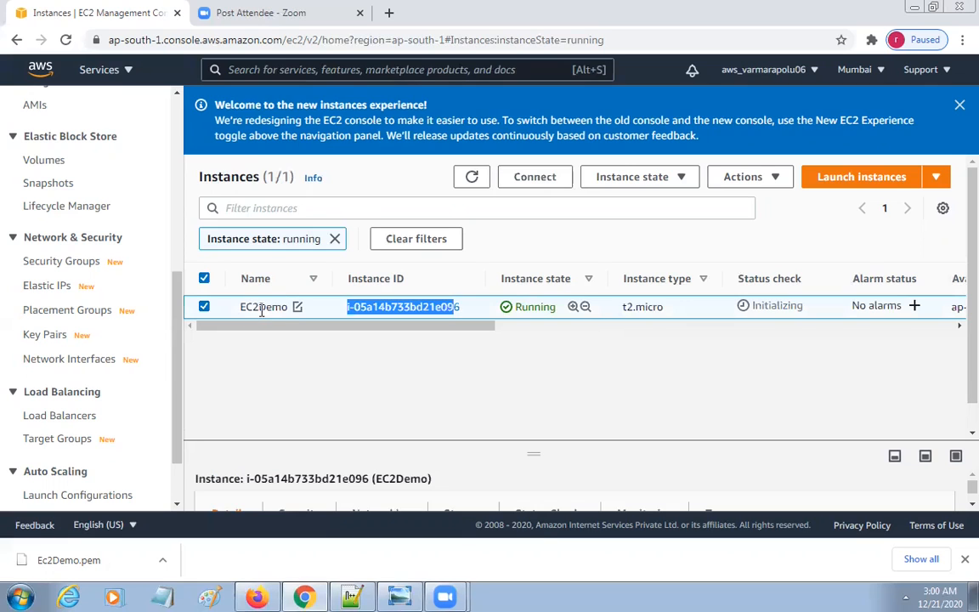
pyautogui.click(343, 307)
pyautogui.moveTo(346, 307); pyautogui.dragTo(807, 344)
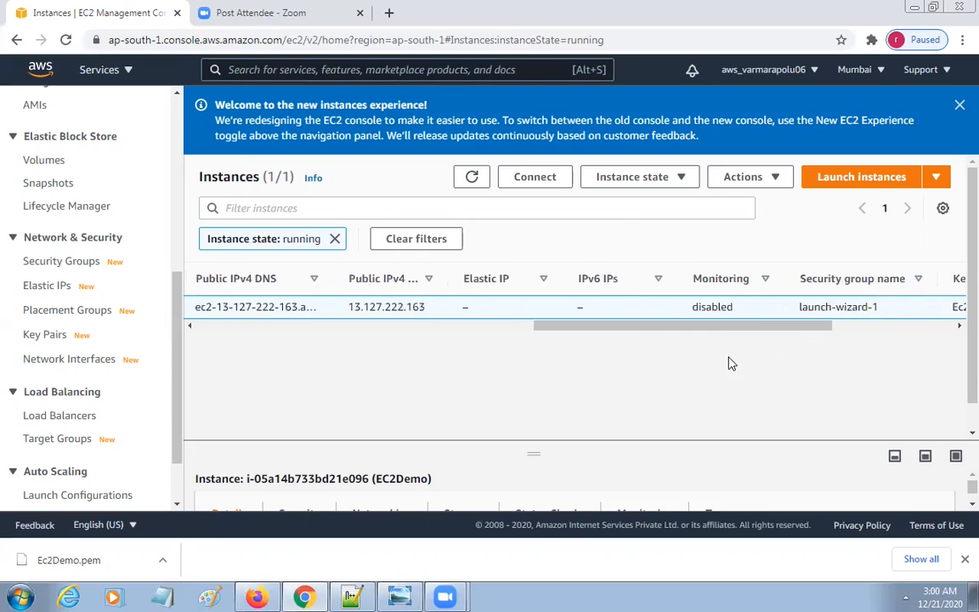
pyautogui.hscroll(4, 955, 311)
pyautogui.hscroll(-5, 871, 315)
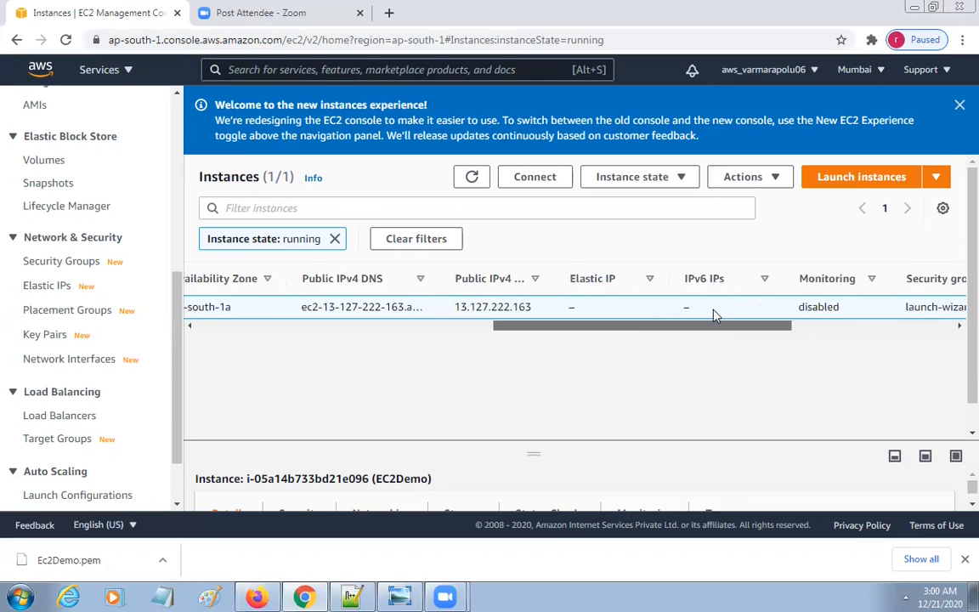
pyautogui.moveTo(714, 325); pyautogui.dragTo(365, 331)
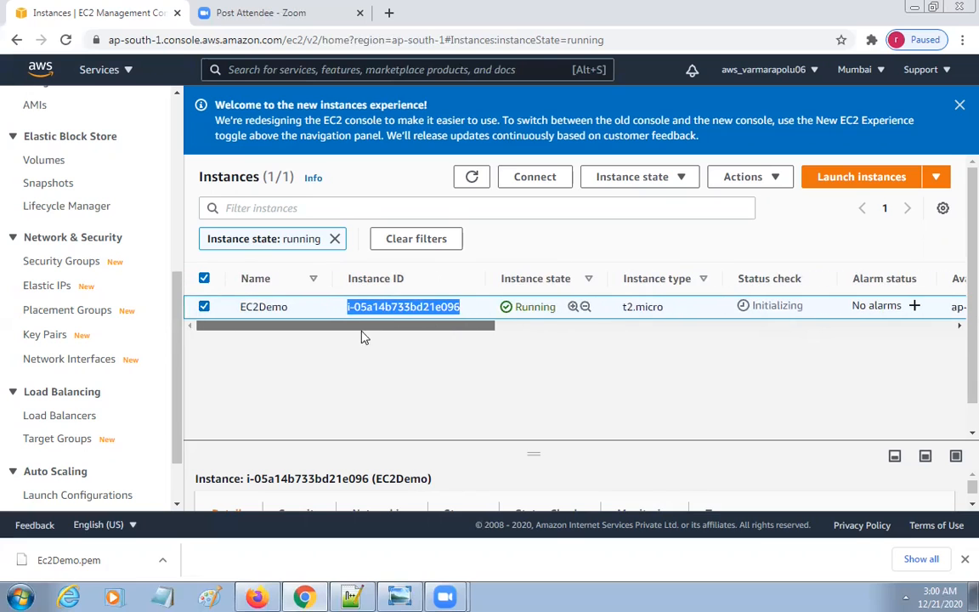
# Open the EC2Demo instance's summary and check its state and public IPv4 address
pyautogui.click(420, 308)
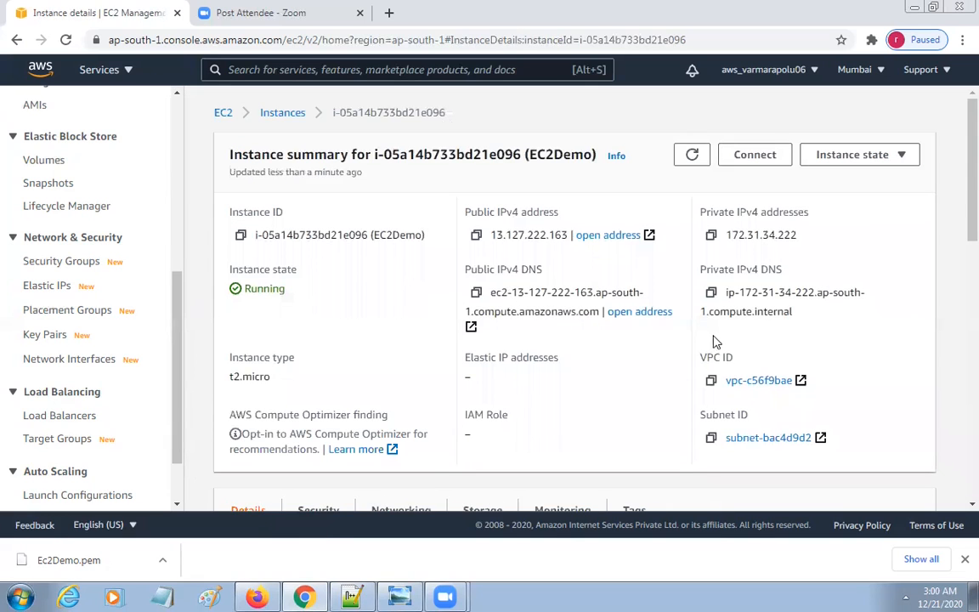
pyautogui.doubleClick(254, 287)
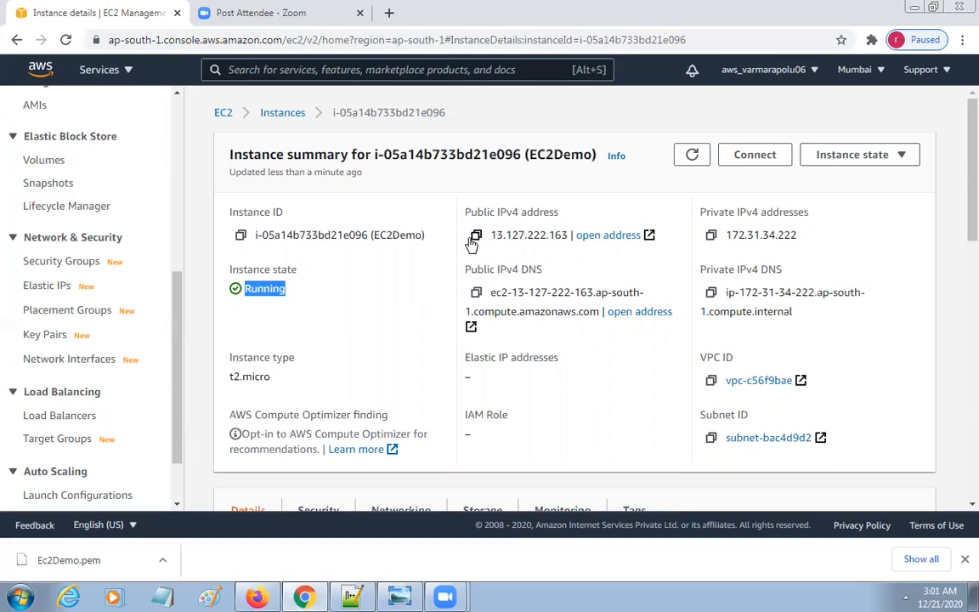
pyautogui.moveTo(493, 236); pyautogui.dragTo(568, 235)
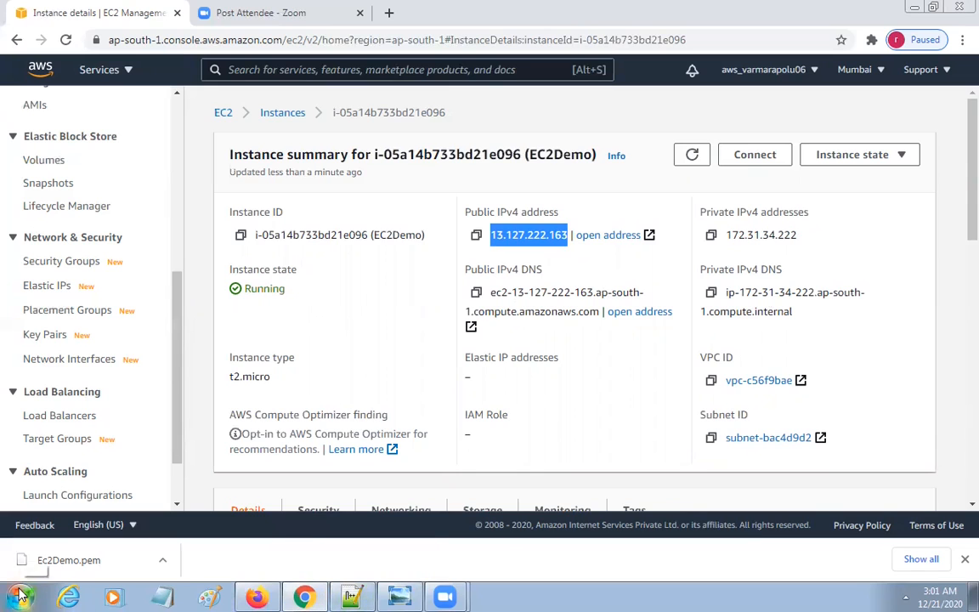
# Switch to Windows Explorer, open the Downloads folder and locate the Ec2Demo.pem key file
pyautogui.press('super')
pyautogui.click(226, 391)
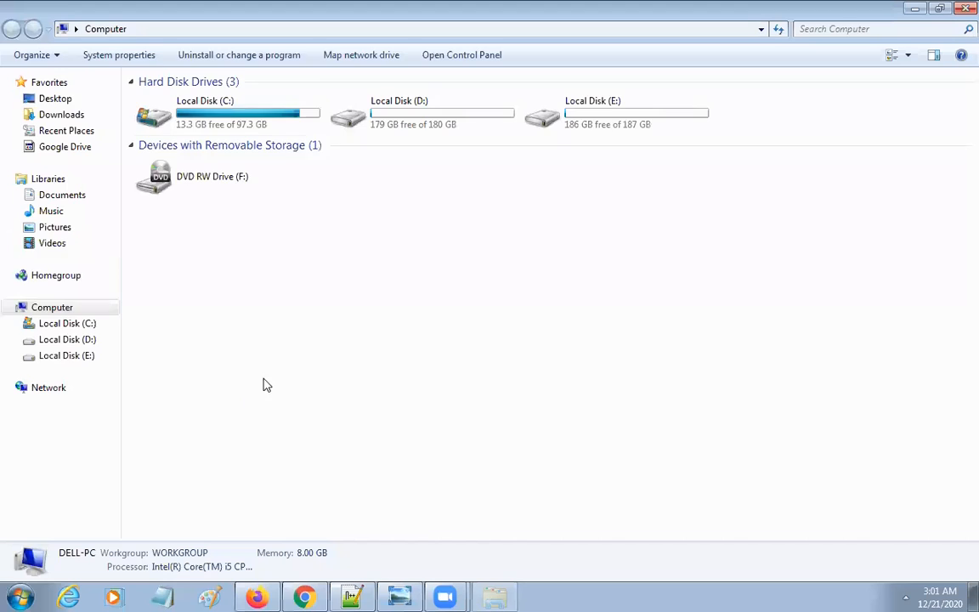
pyautogui.click(65, 116)
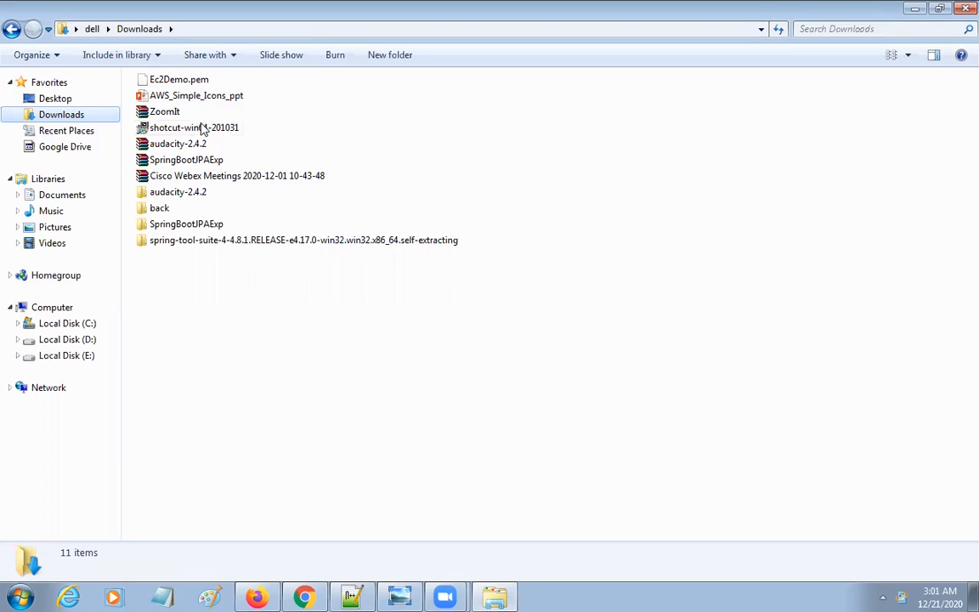
pyautogui.moveTo(192, 85)
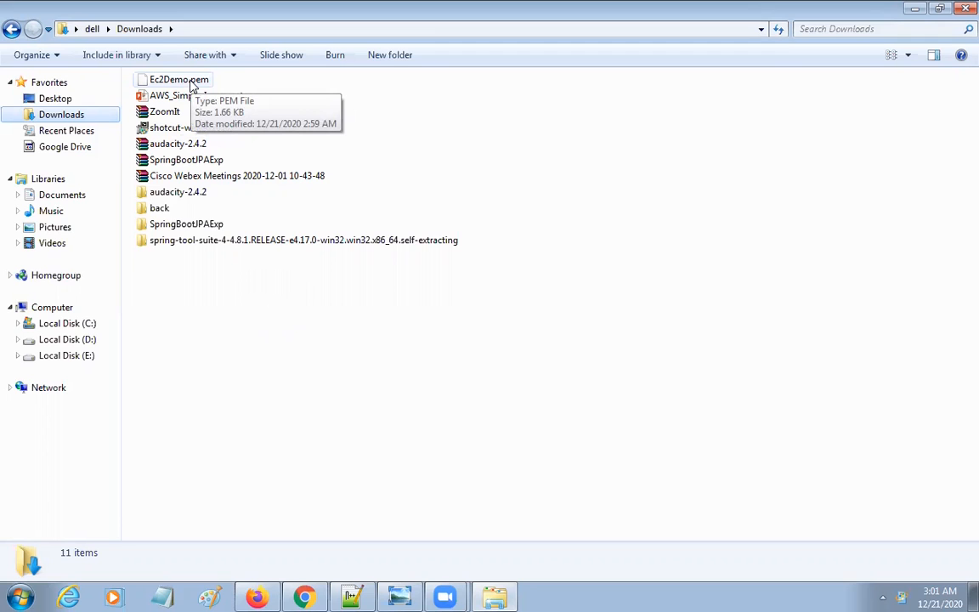
# Search the installed programs for putty and launch PuTTYgen
pyautogui.click(19, 598)
pyautogui.click(67, 556)
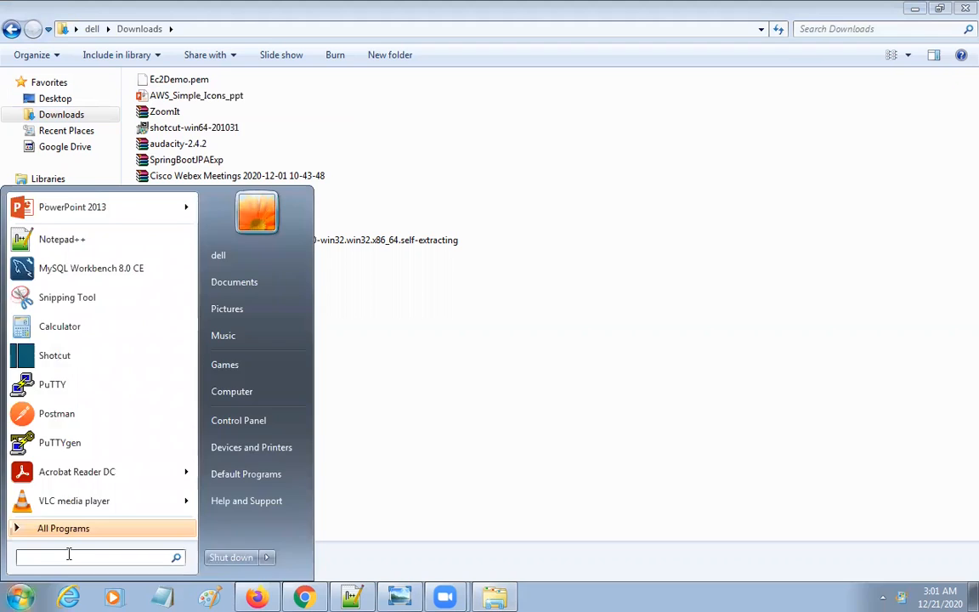
pyautogui.write('putty')
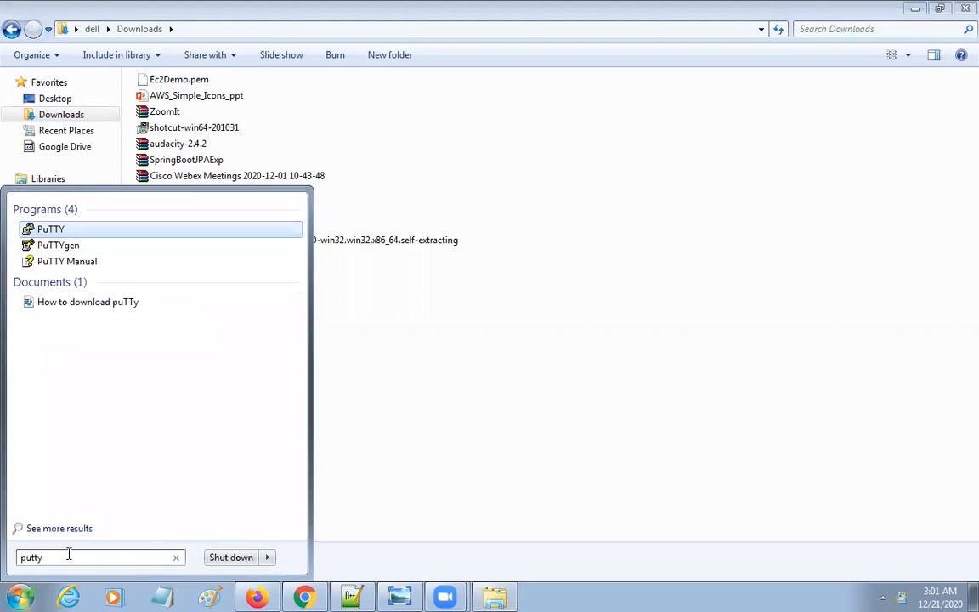
pyautogui.click(60, 247)
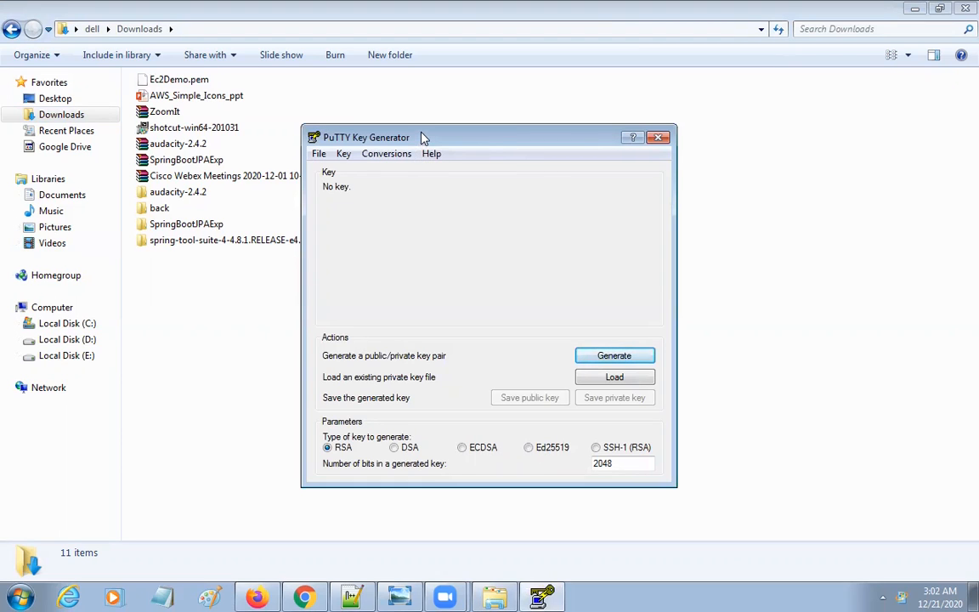
pyautogui.click(637, 384)
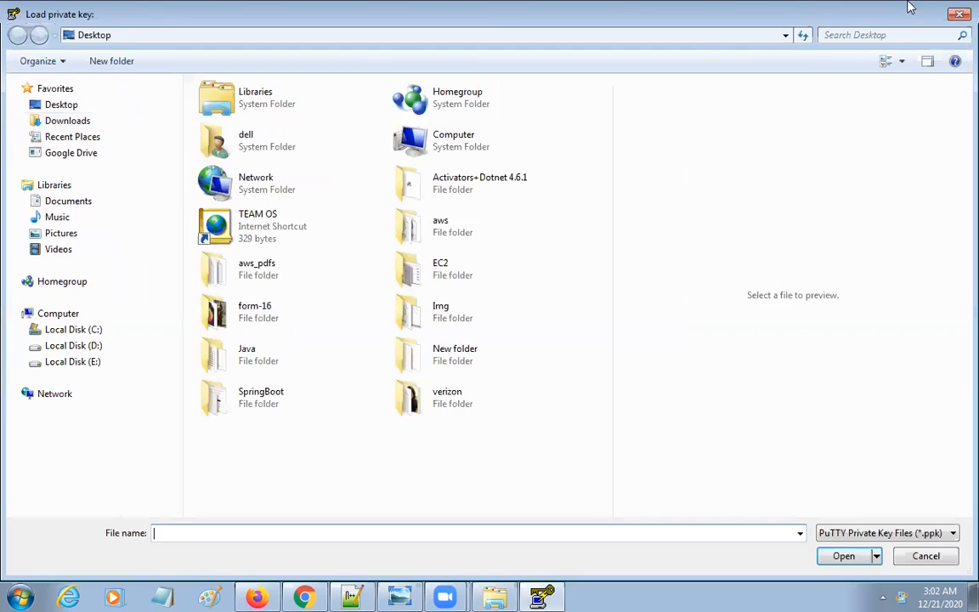
pyautogui.click(68, 121)
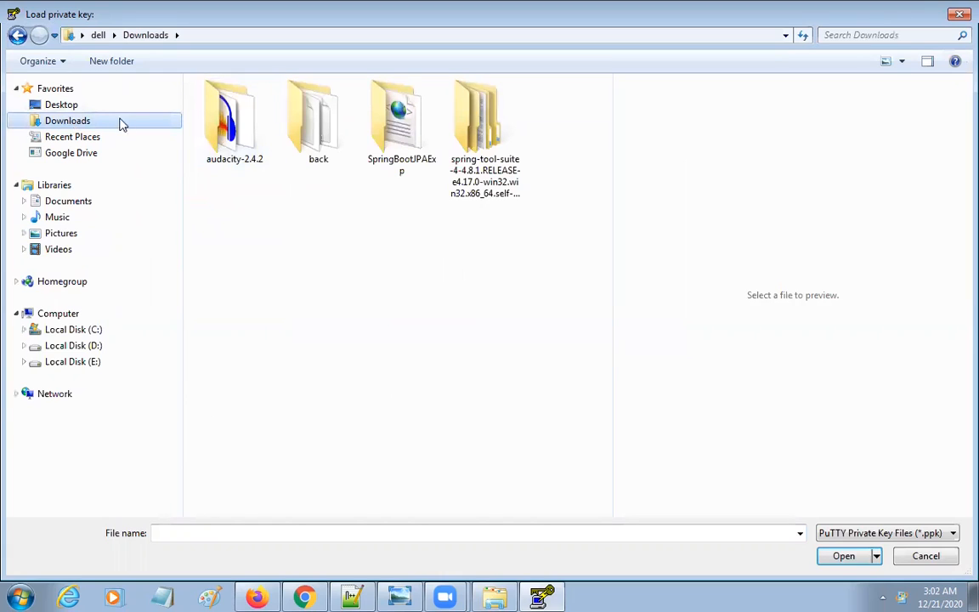
pyautogui.click(954, 534)
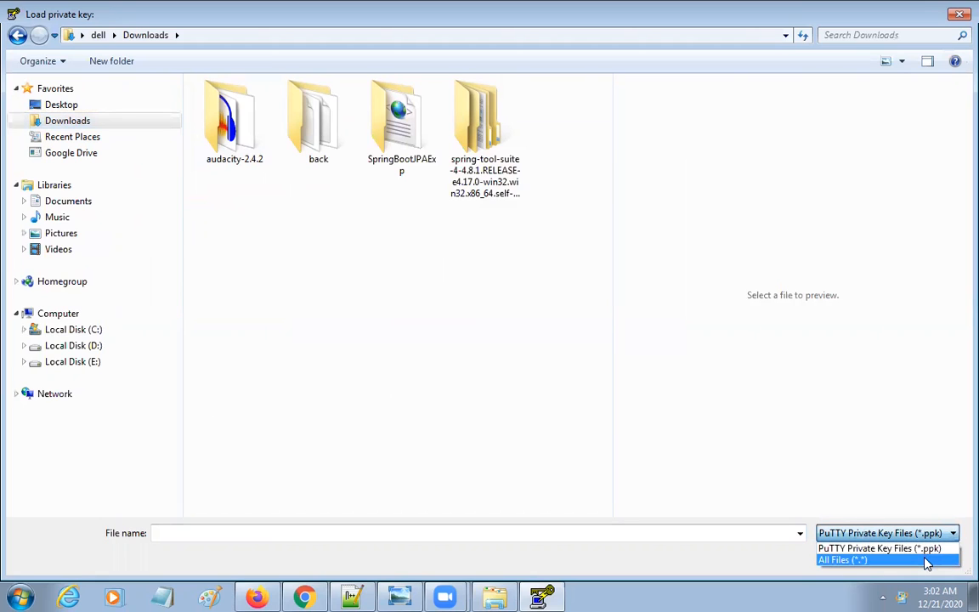
pyautogui.click(926, 560)
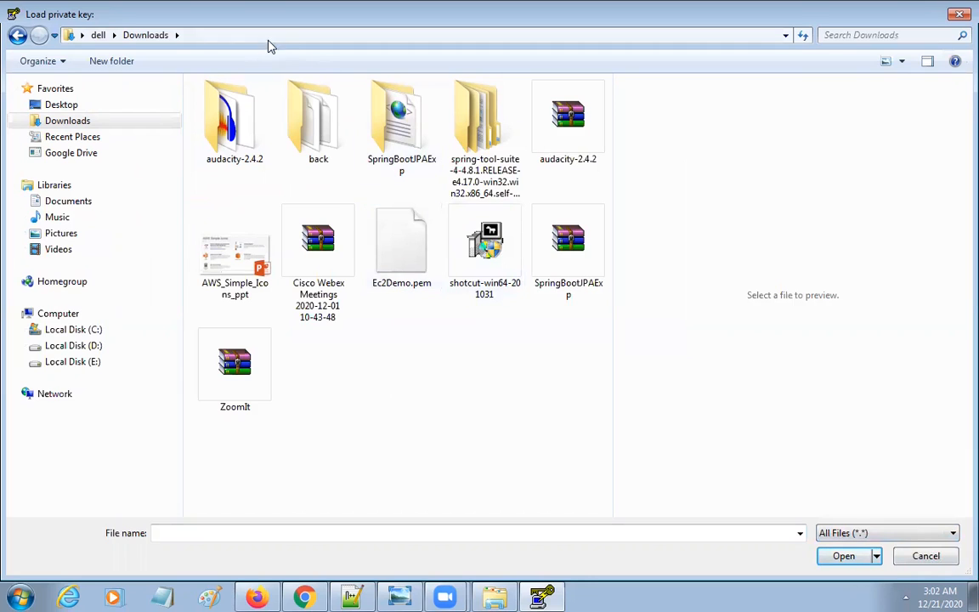
pyautogui.click(262, 38)
pyautogui.hotkey('ctrl', 'c')
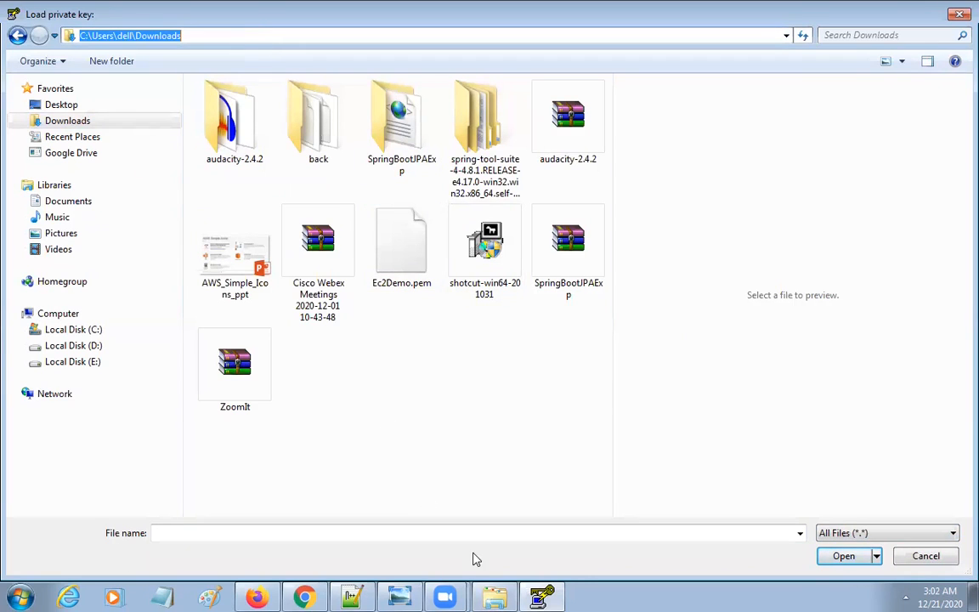
pyautogui.click(541, 598)
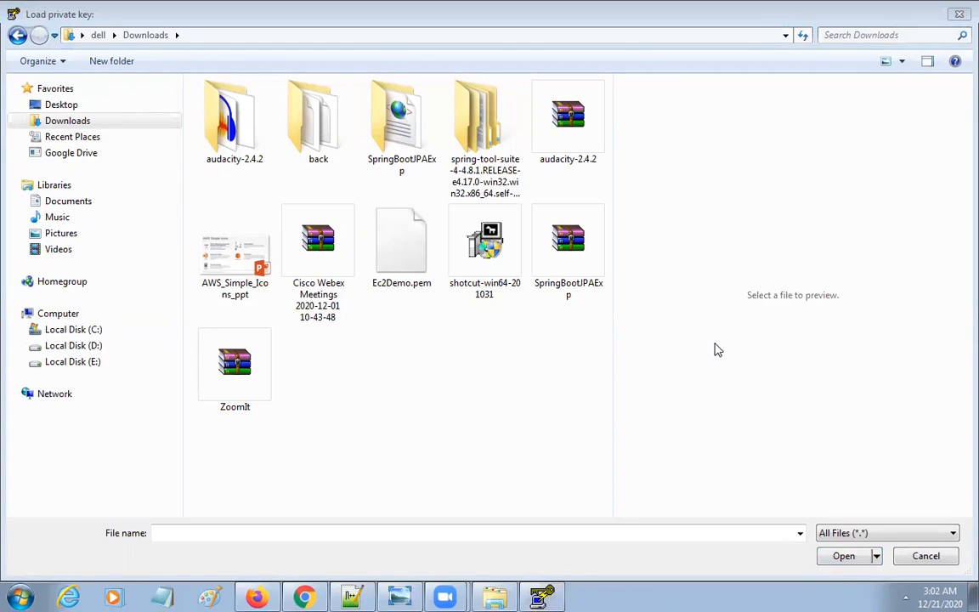
pyautogui.click(541, 597)
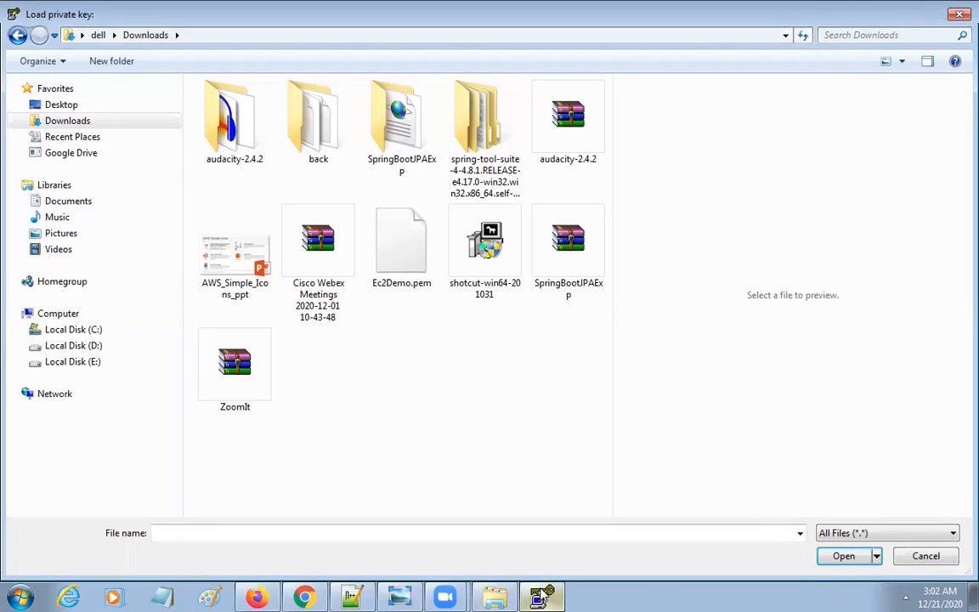
pyautogui.click(258, 531)
pyautogui.hotkey('ctrl', 'v')
pyautogui.press('Return')
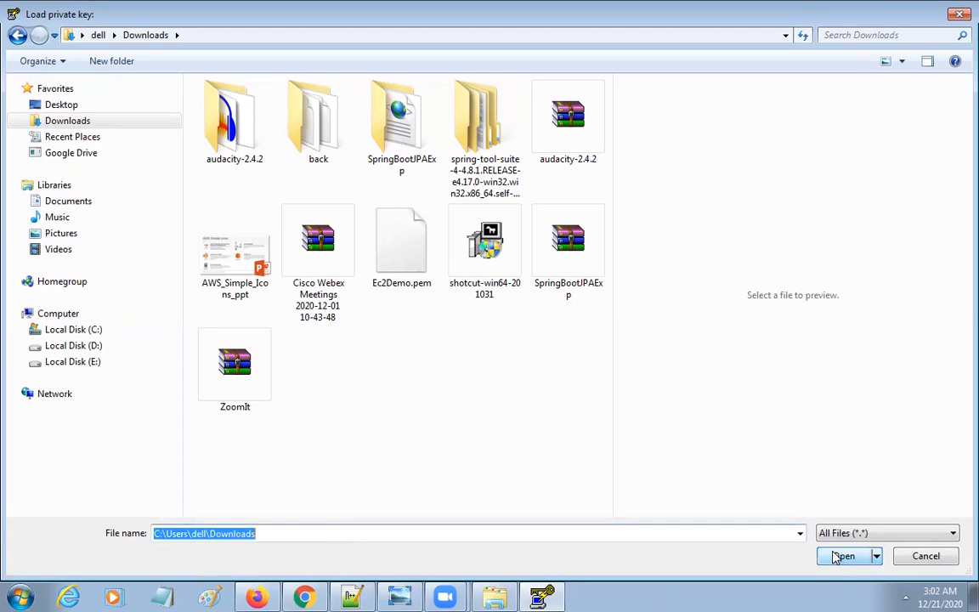
pyautogui.click(957, 16)
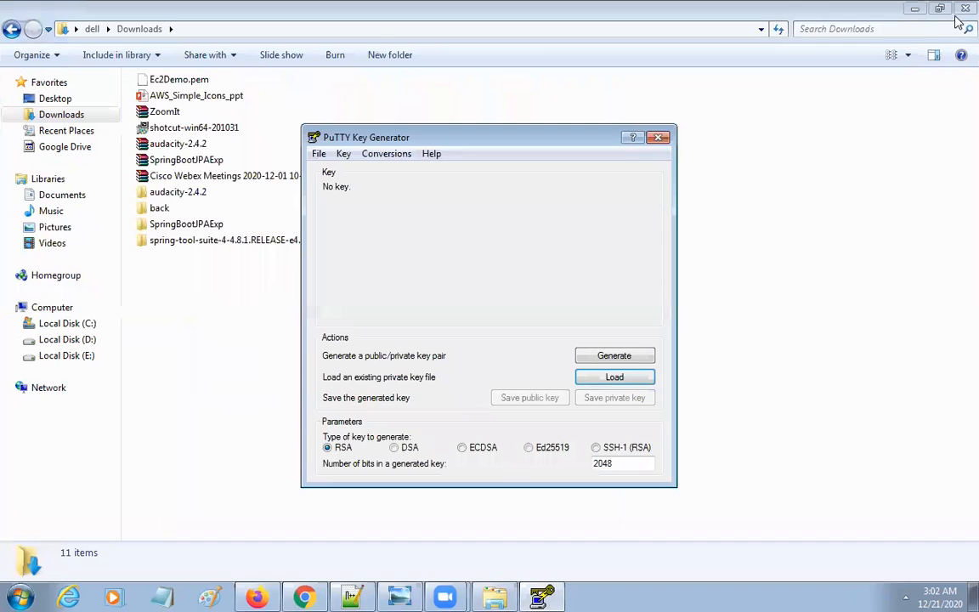
# Create a new folder named aws in the Downloads folder
pyautogui.rightClick(179, 333)
pyautogui.moveTo(250, 296)
pyautogui.moveTo(313, 303)
pyautogui.click(402, 300)
pyautogui.press('BackSpace')
pyautogui.write('aws')
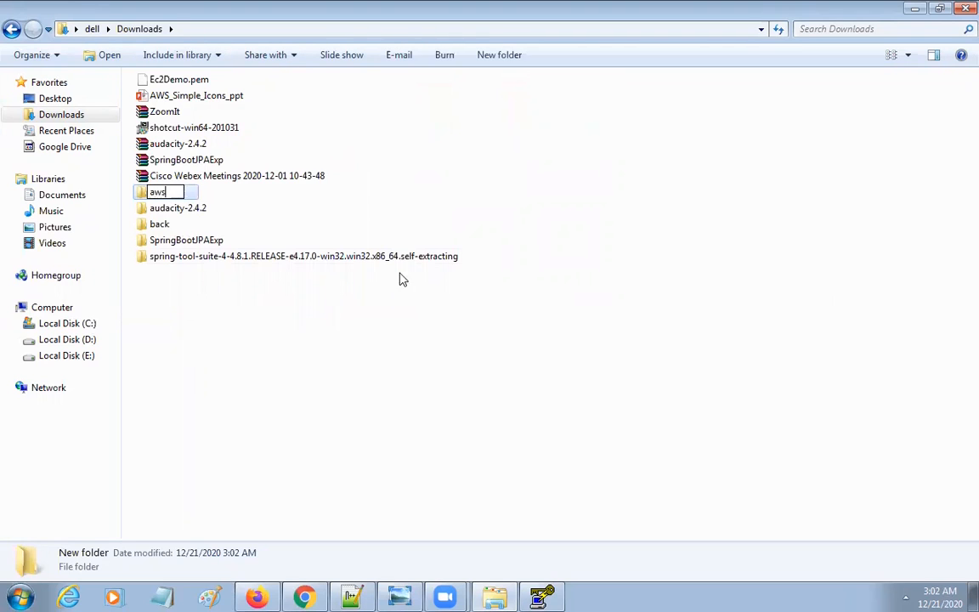
pyautogui.press('Return')
# Move Ec2Demo.pem from Downloads into the aws folder and open that folder
pyautogui.click(247, 120)
pyautogui.moveTo(180, 87); pyautogui.dragTo(159, 195)
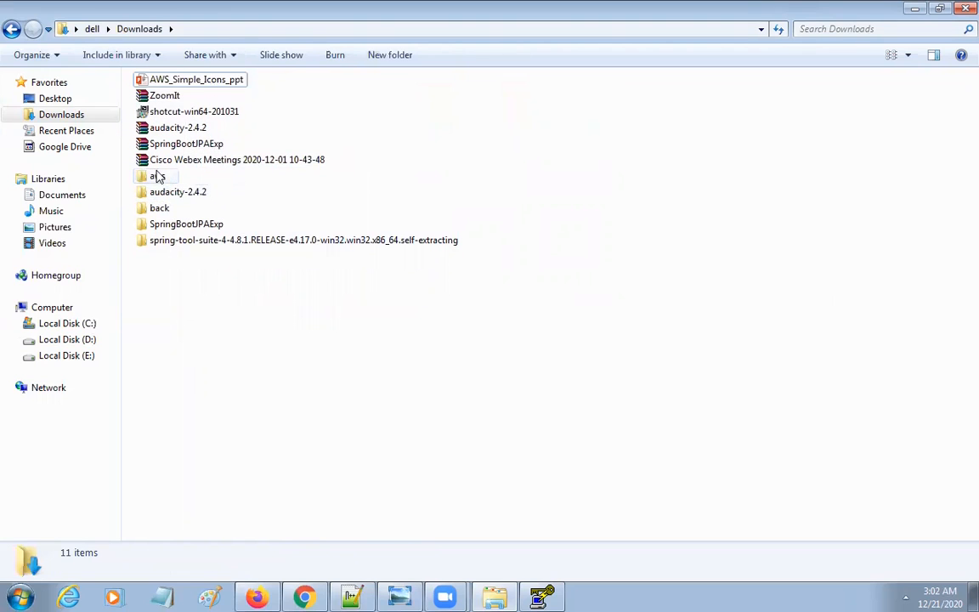
pyautogui.doubleClick(156, 176)
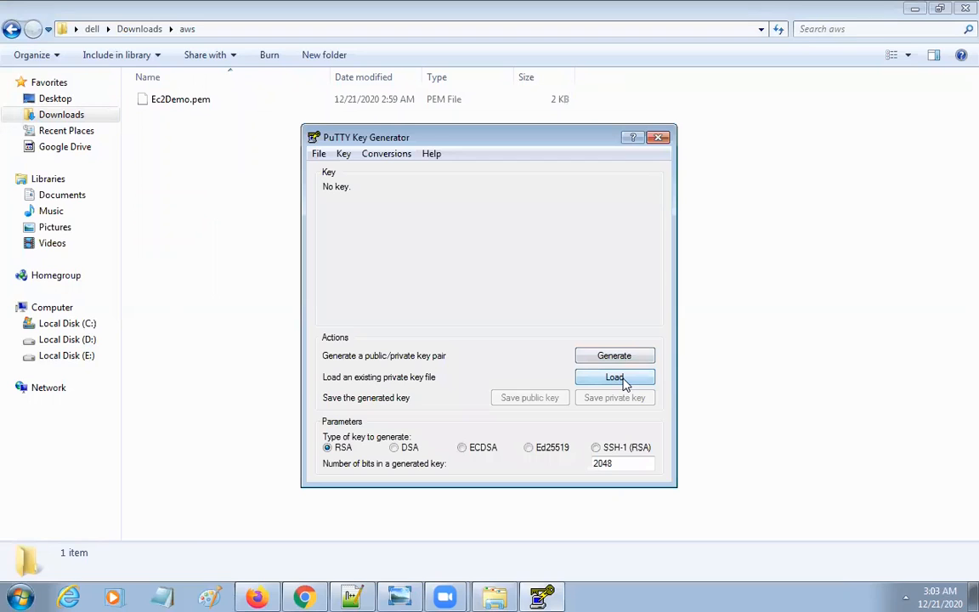
# Load Ec2Demo.pem from Downloads\aws into PuTTYgen, with all file types shown, and acknowledge the import notice
pyautogui.click(625, 385)
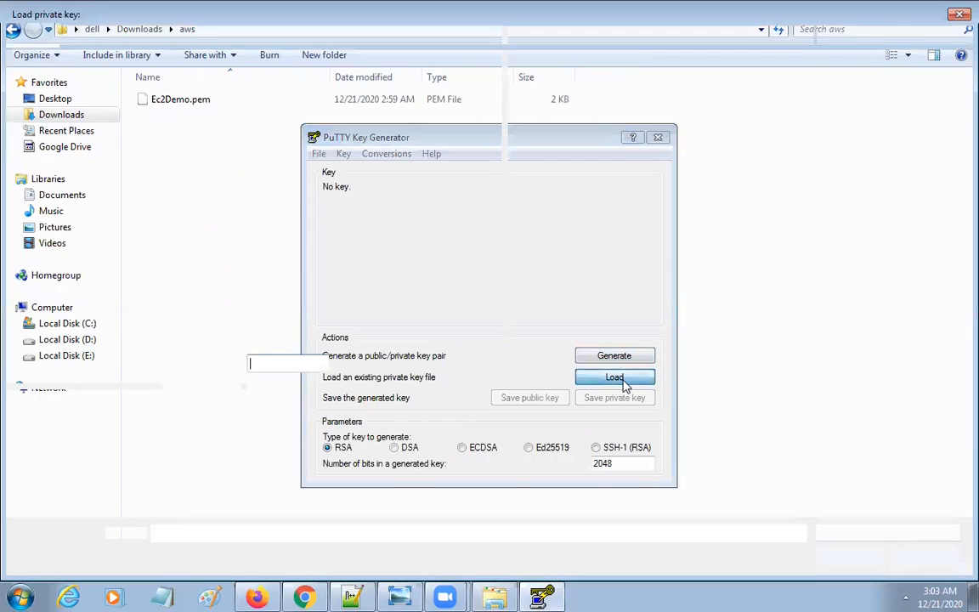
pyautogui.click(83, 127)
pyautogui.doubleClick(306, 135)
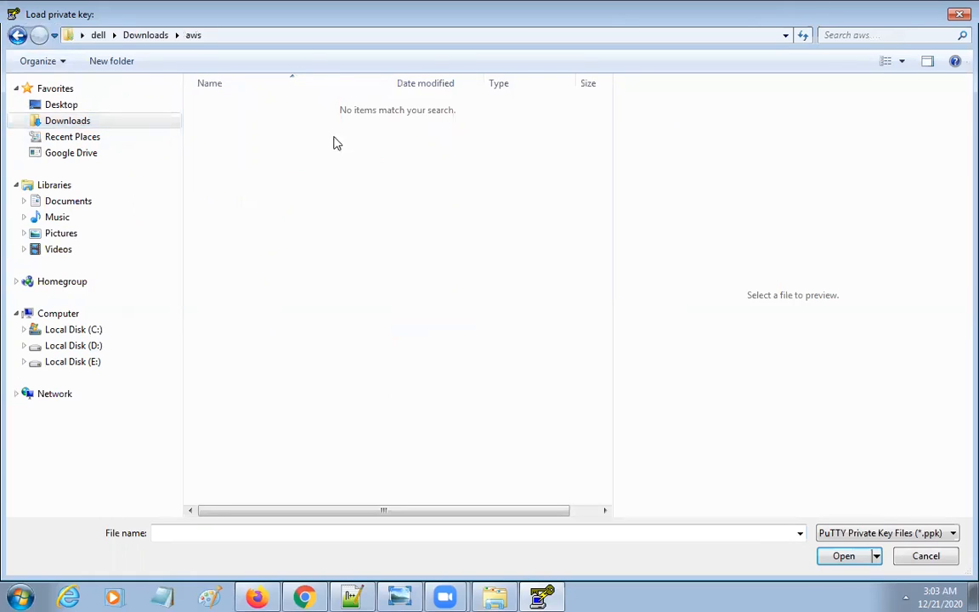
pyautogui.click(954, 534)
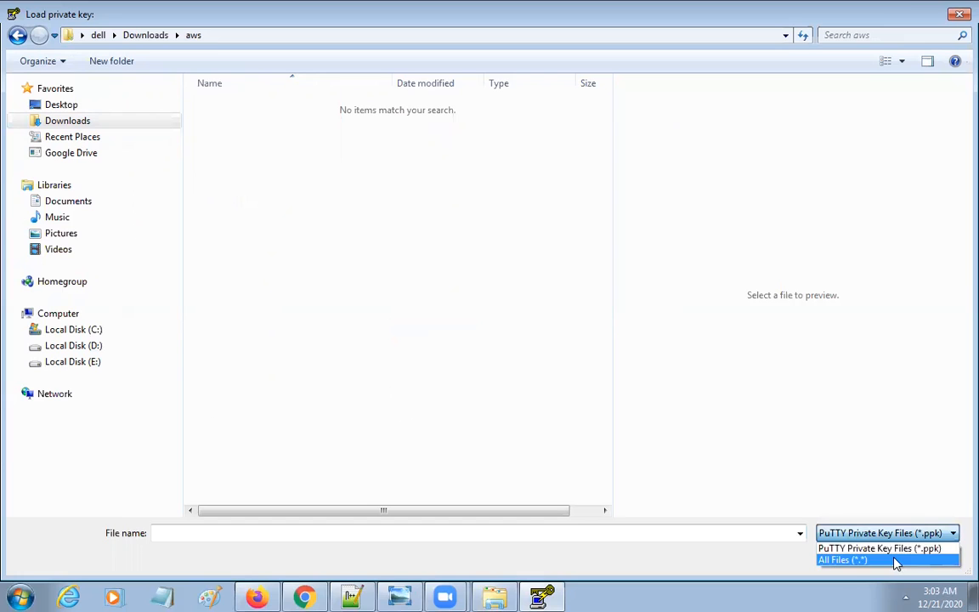
pyautogui.click(850, 559)
pyautogui.doubleClick(246, 105)
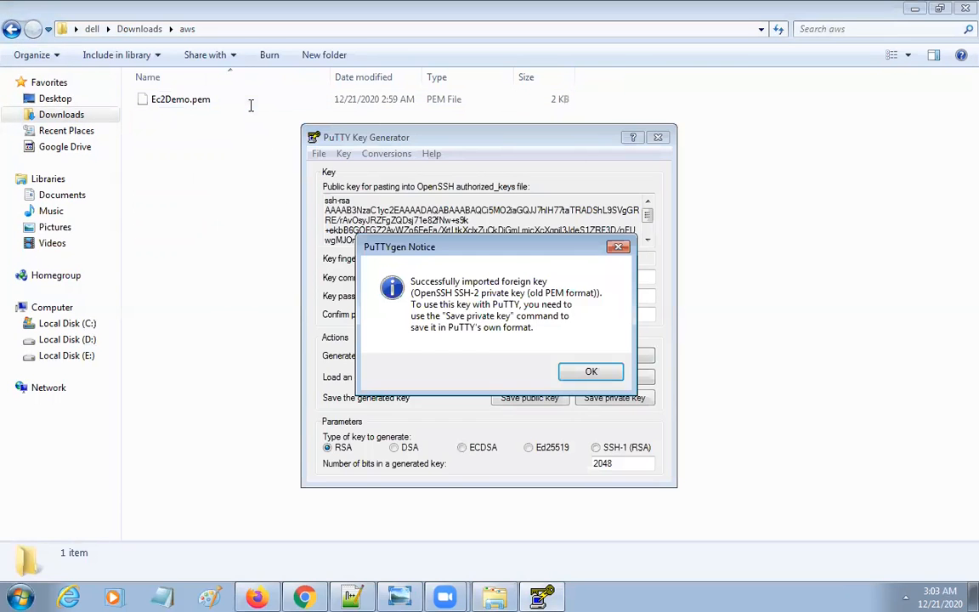
pyautogui.click(592, 372)
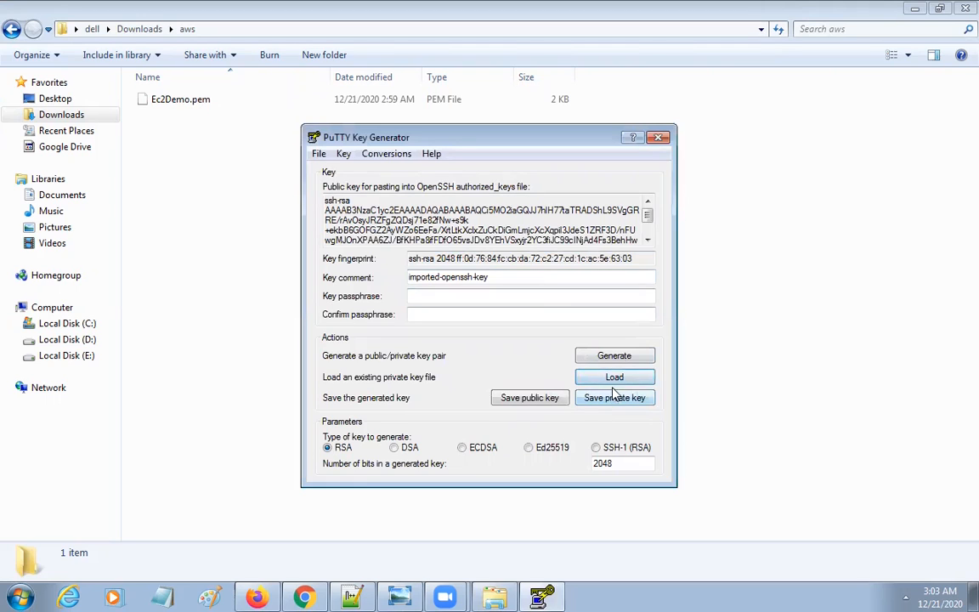
# Save the private key without a passphrase as Ec2Demo in the aws folder as a PuTTY private key file, and close PuTTYgen
pyautogui.click(623, 401)
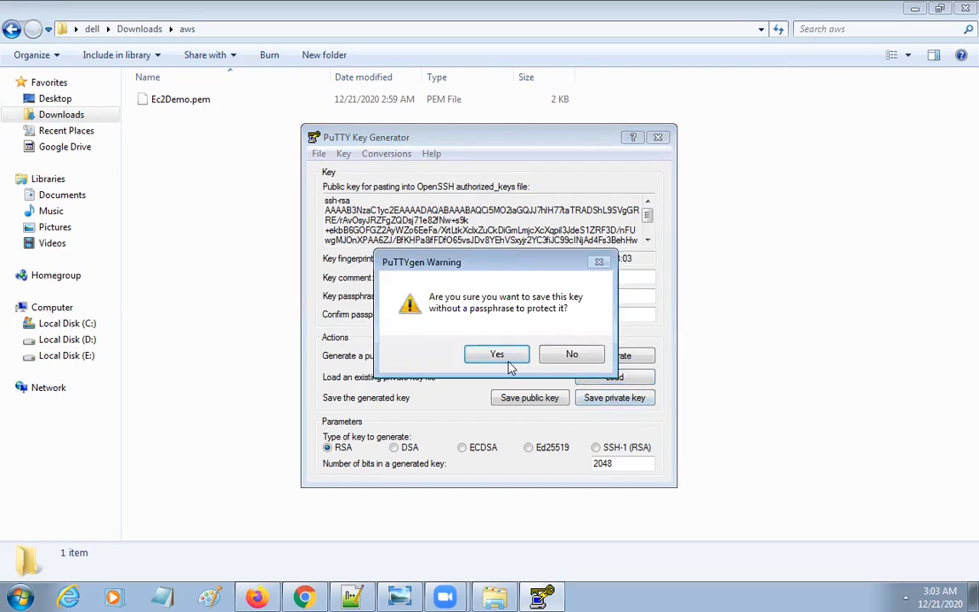
pyautogui.click(501, 357)
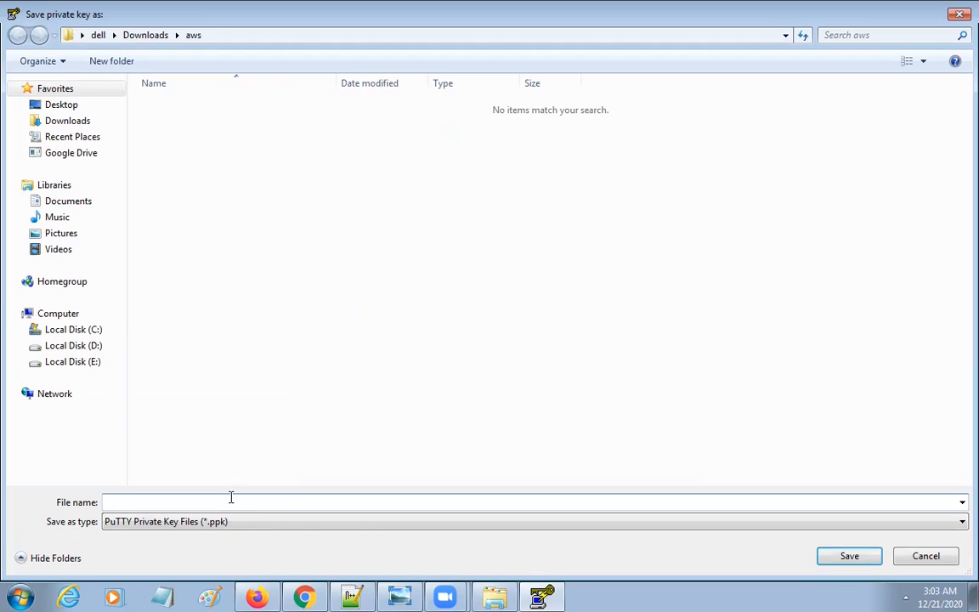
pyautogui.write('E')
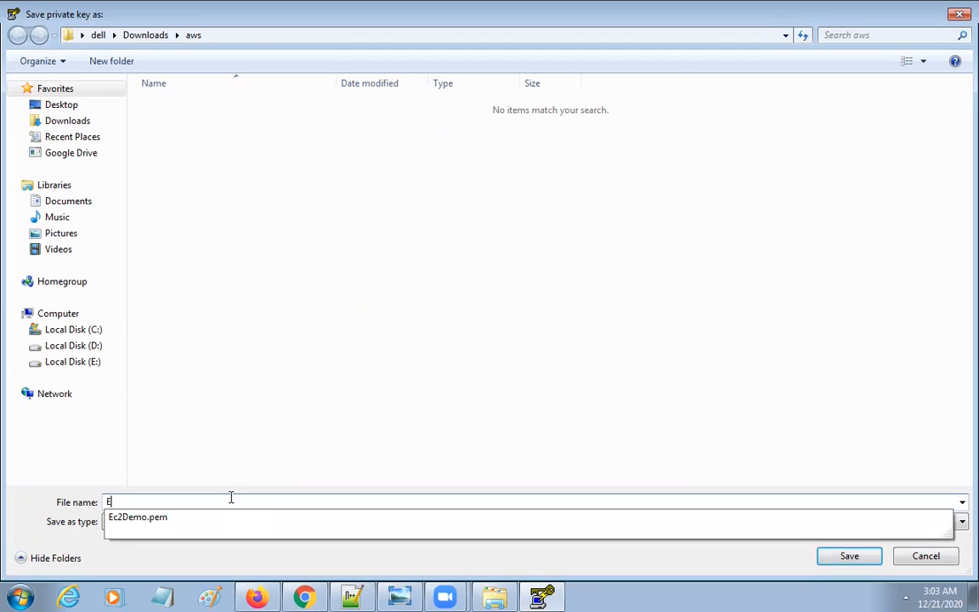
pyautogui.write('c2Demo')
pyautogui.press('Return')
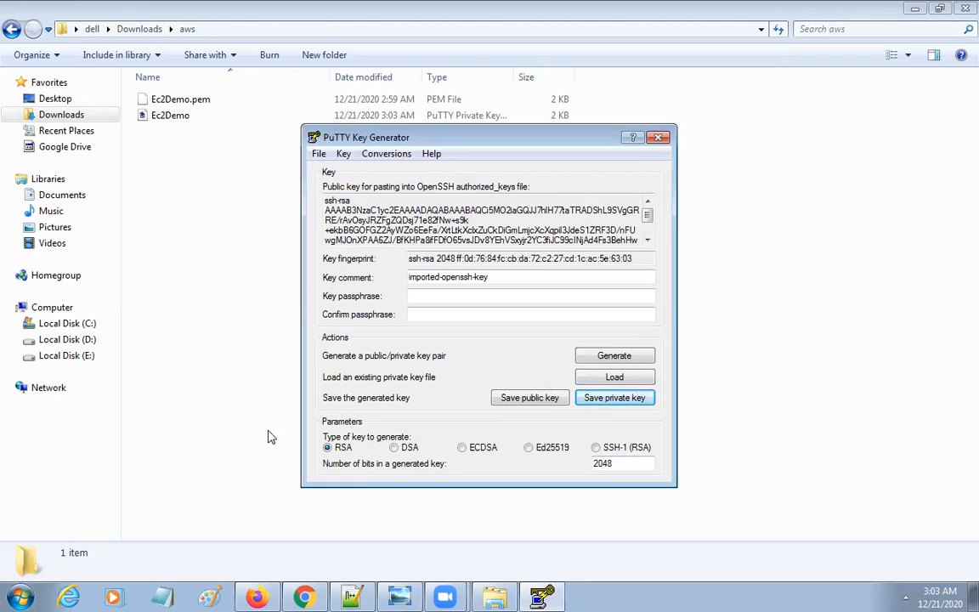
pyautogui.click(613, 399)
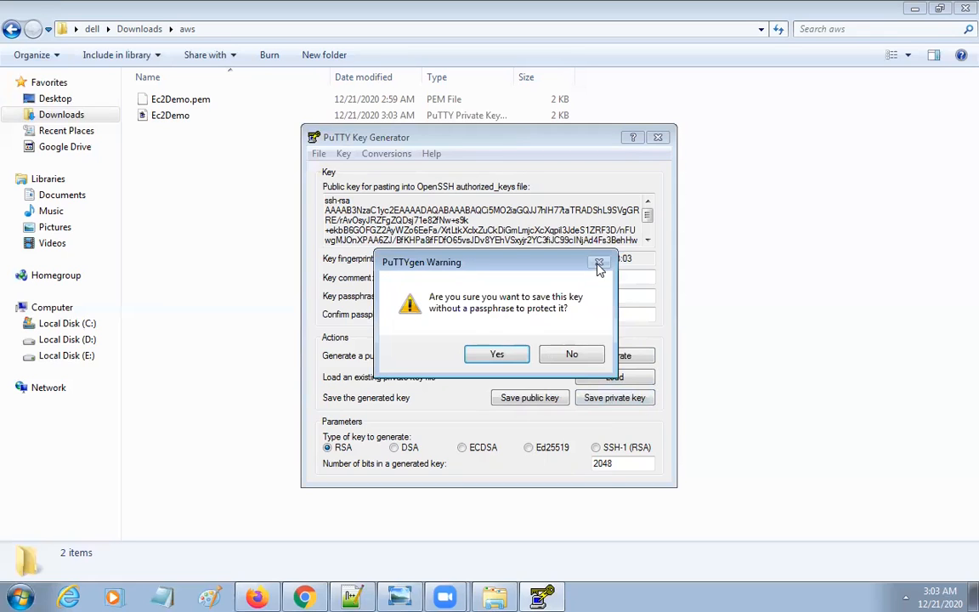
pyautogui.click(572, 354)
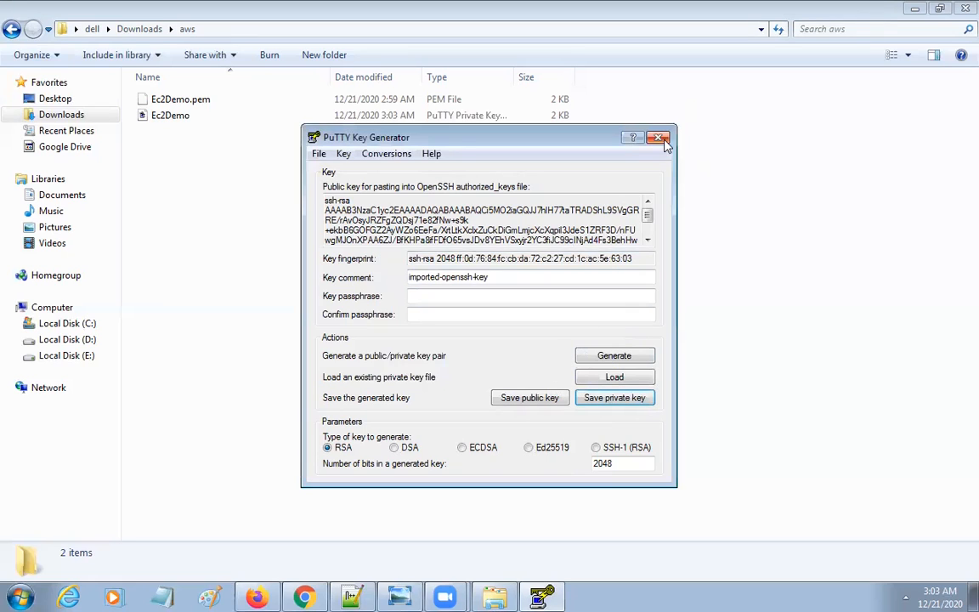
pyautogui.click(659, 138)
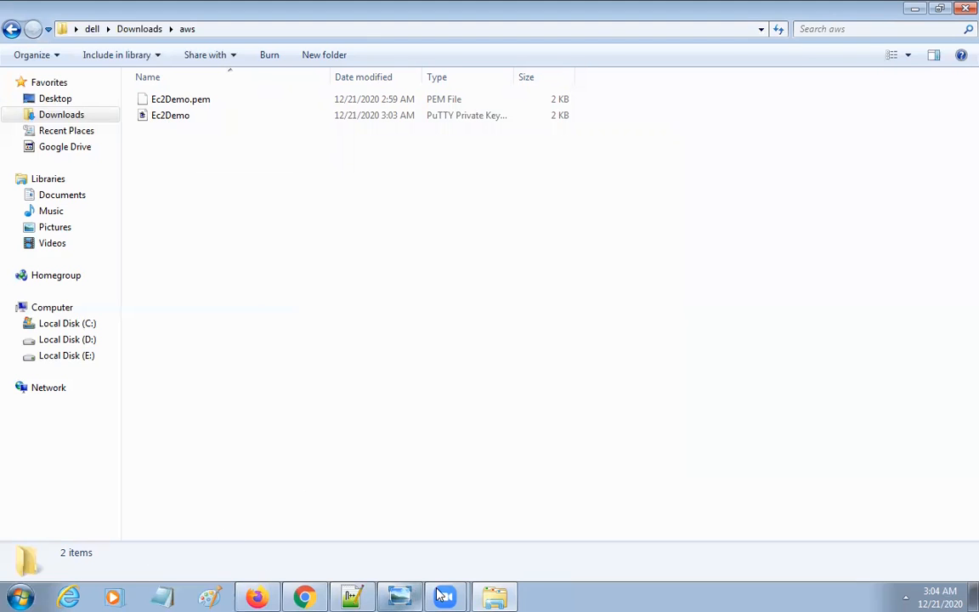
# Launch PuTTY and set its host name to EC2Demo's public IPv4 address, copied from the instance summary in Chrome
pyautogui.click(302, 593)
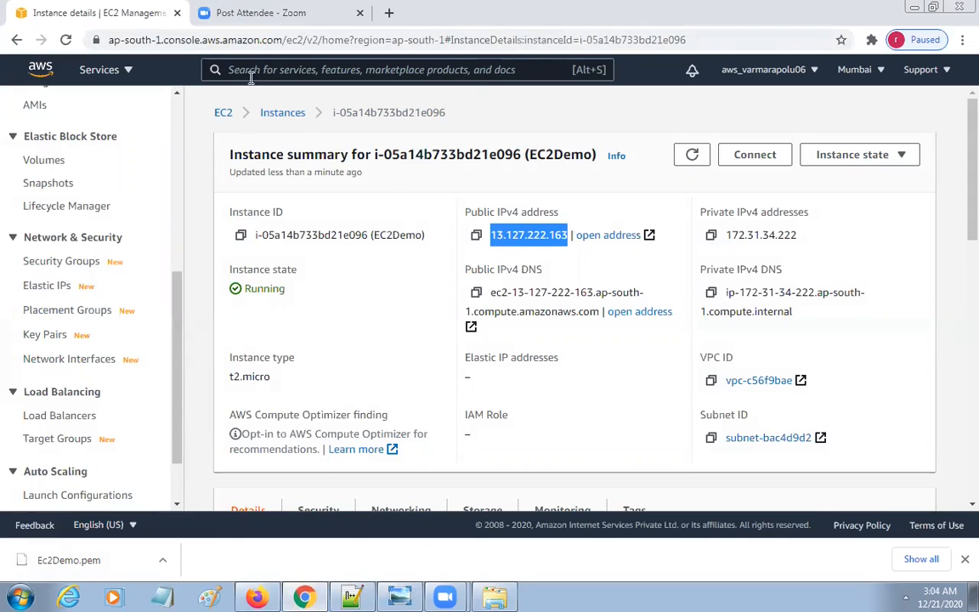
pyautogui.click(477, 236)
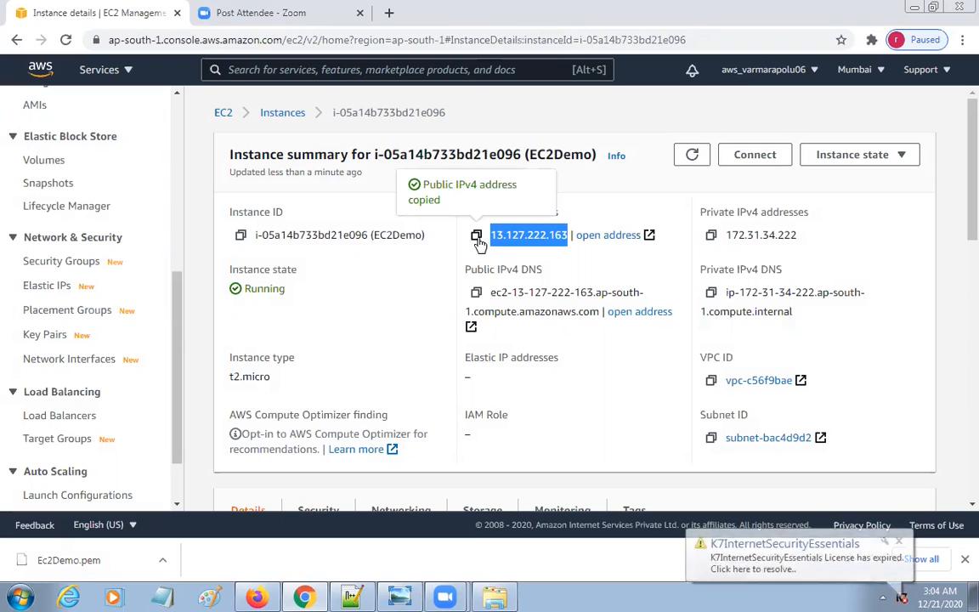
pyautogui.click(12, 595)
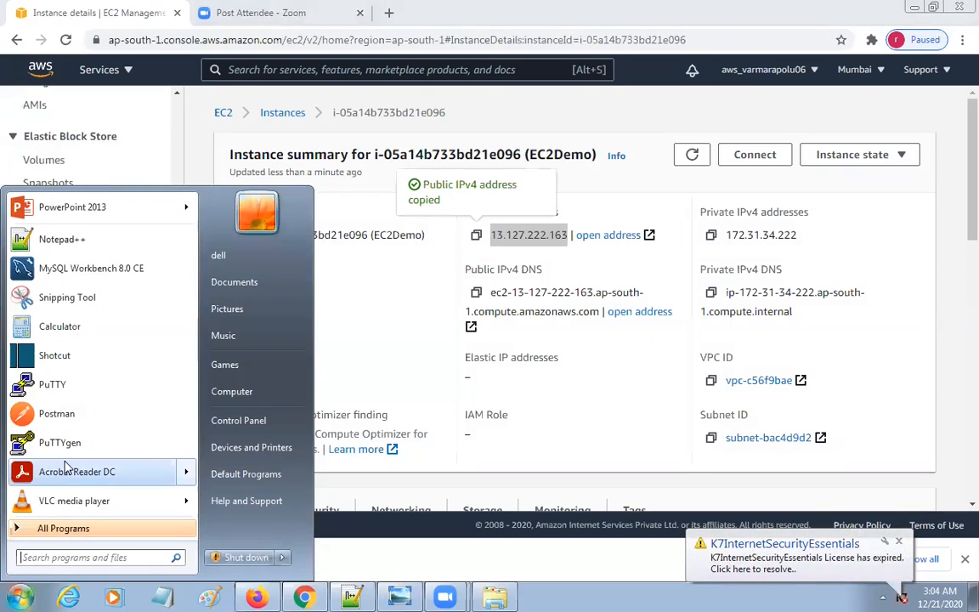
pyautogui.click(76, 557)
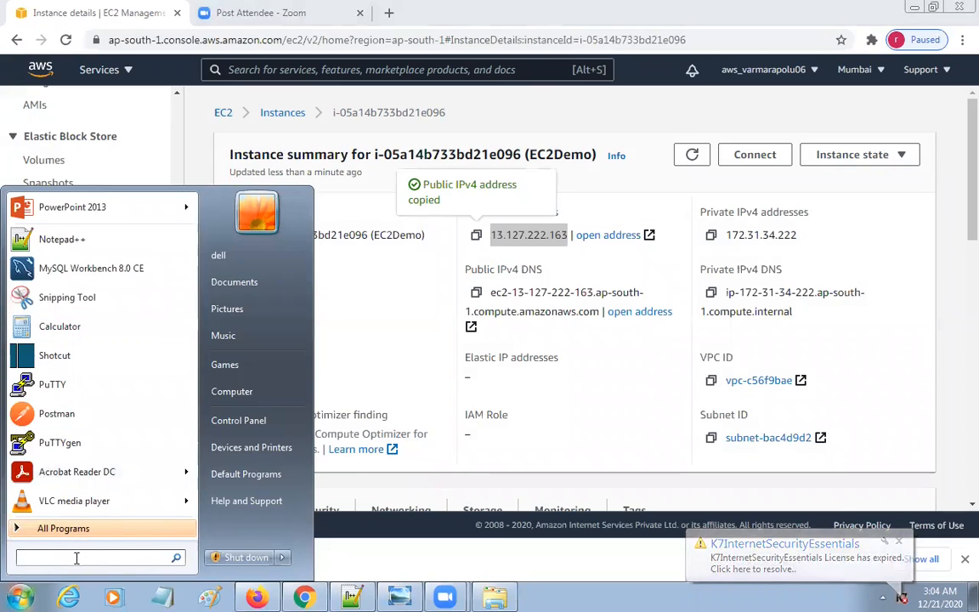
pyautogui.write('putty')
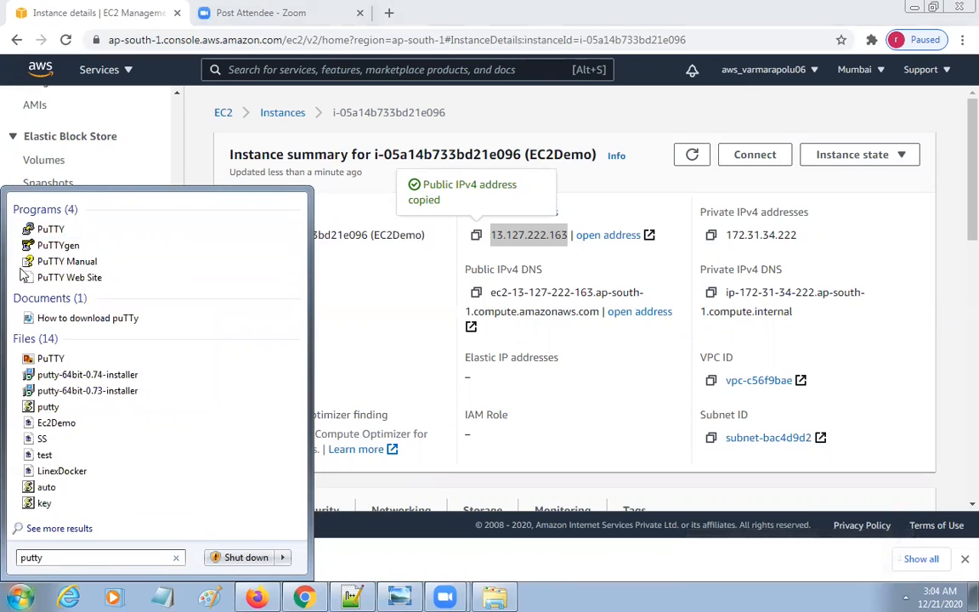
pyautogui.click(63, 237)
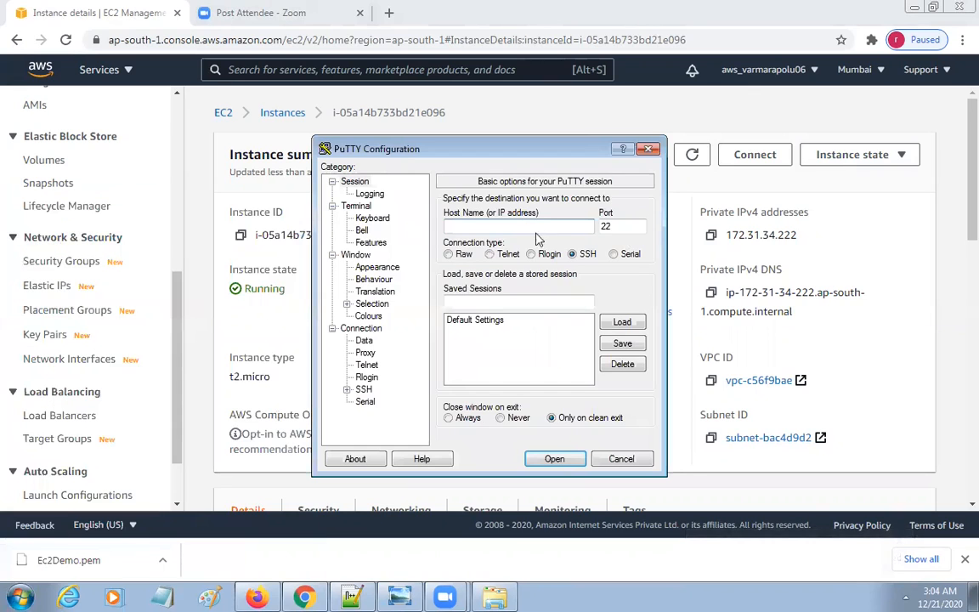
pyautogui.hotkey('ctrl', 'v')
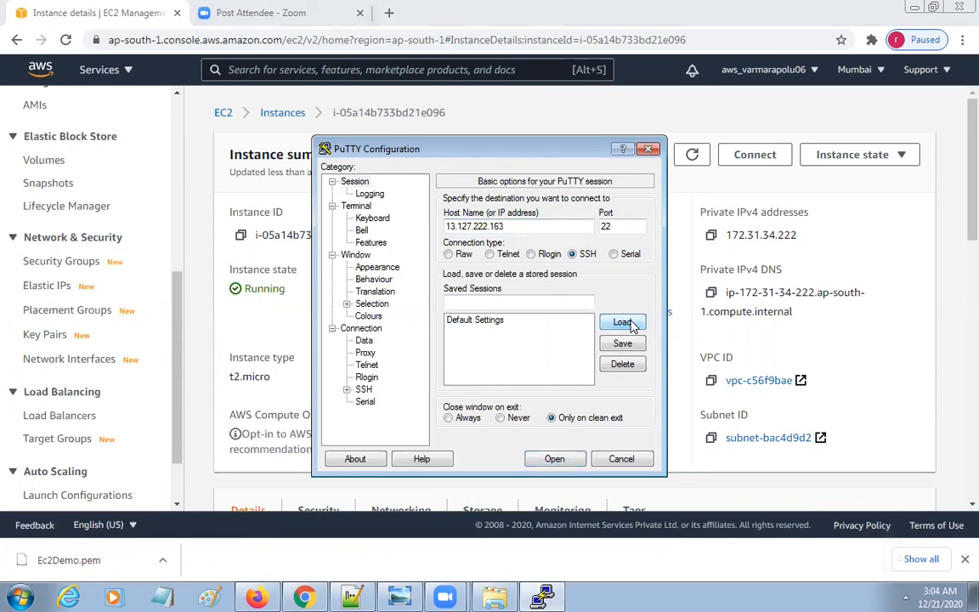
# Set the PuTTY terminal window font to Courier New, Regular, size 14
pyautogui.click(375, 268)
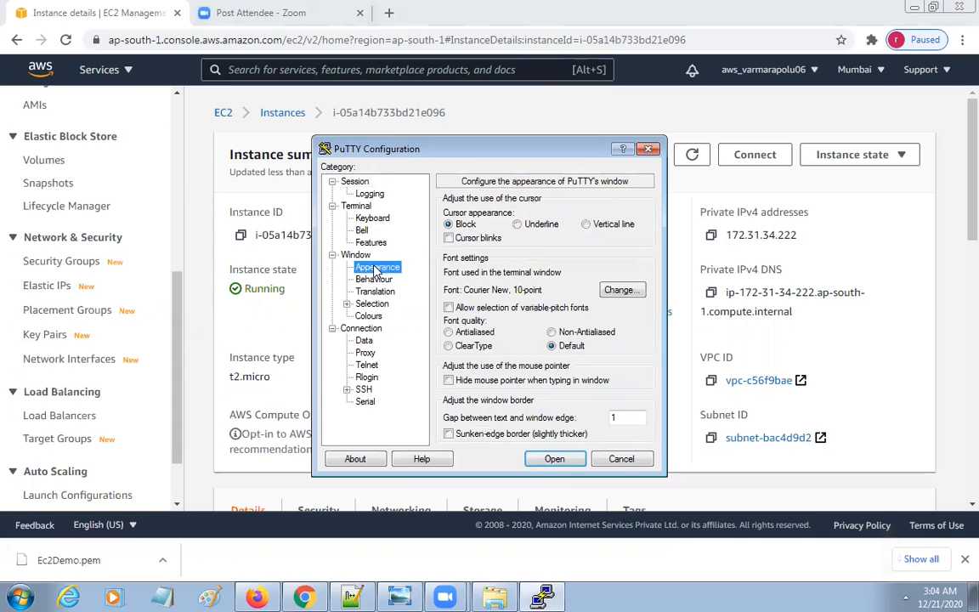
pyautogui.click(619, 290)
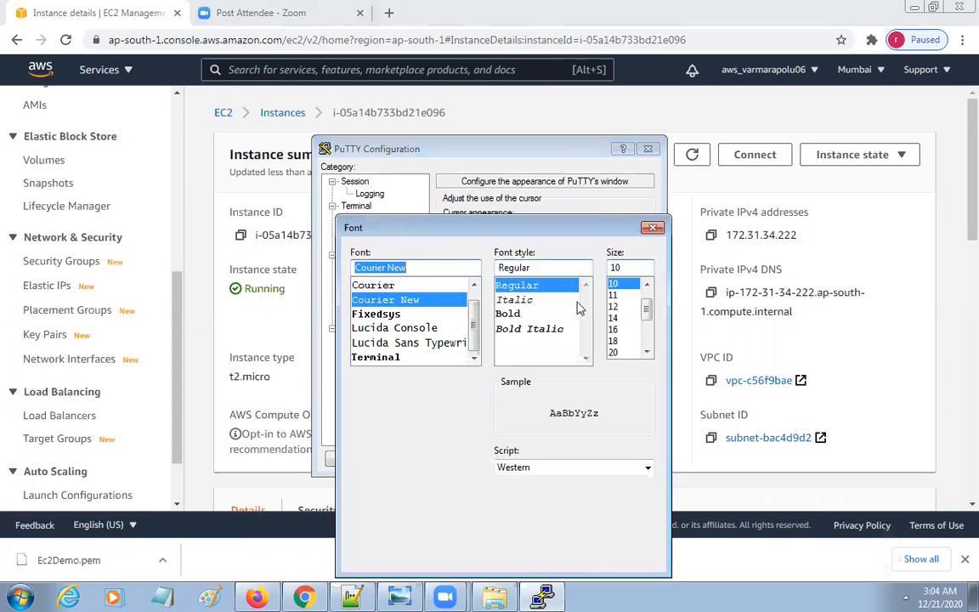
pyautogui.click(612, 318)
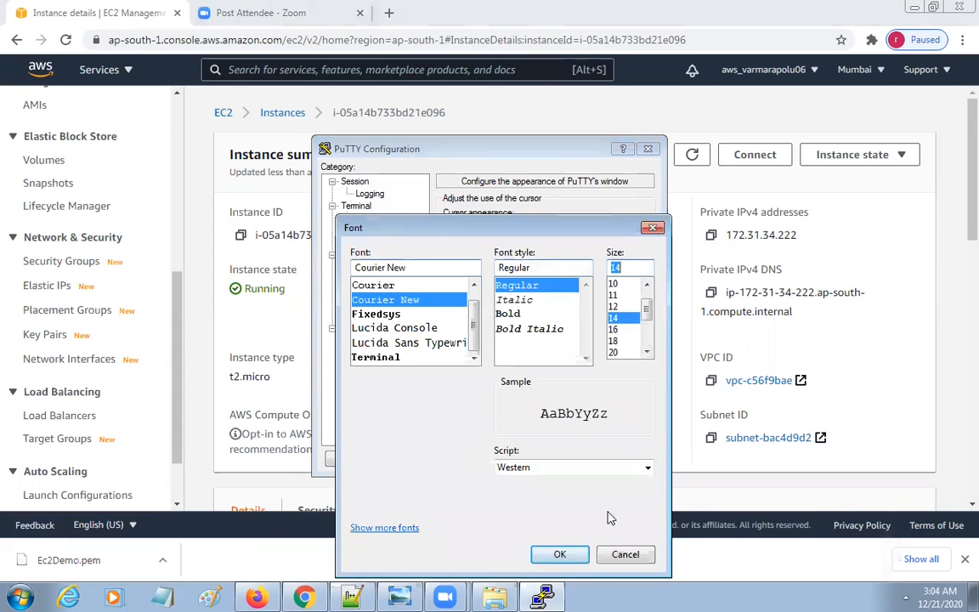
pyautogui.click(562, 554)
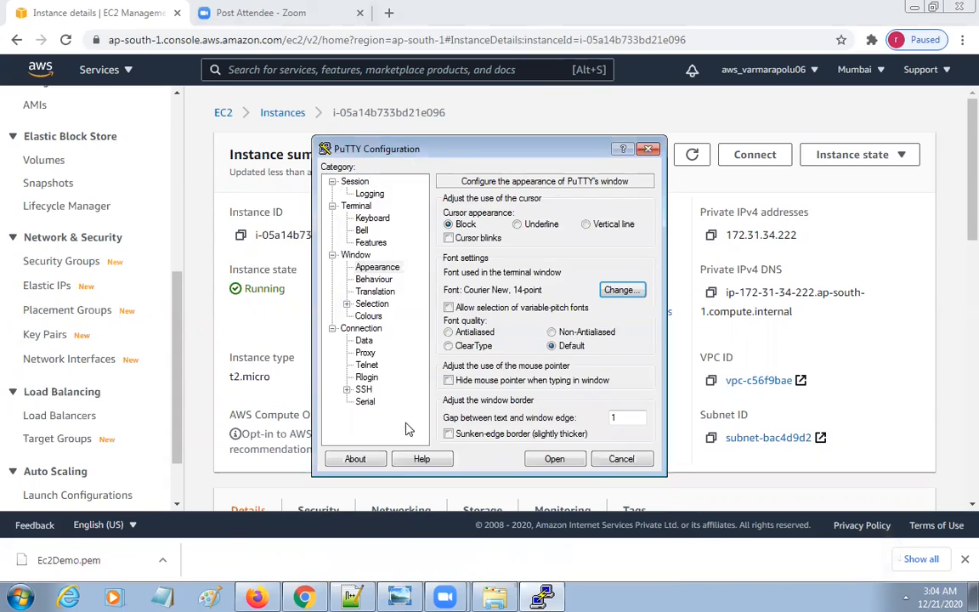
# Select the Ec2Demo PuTTY private key file from Downloads\aws for SSH authentication
pyautogui.click(346, 388)
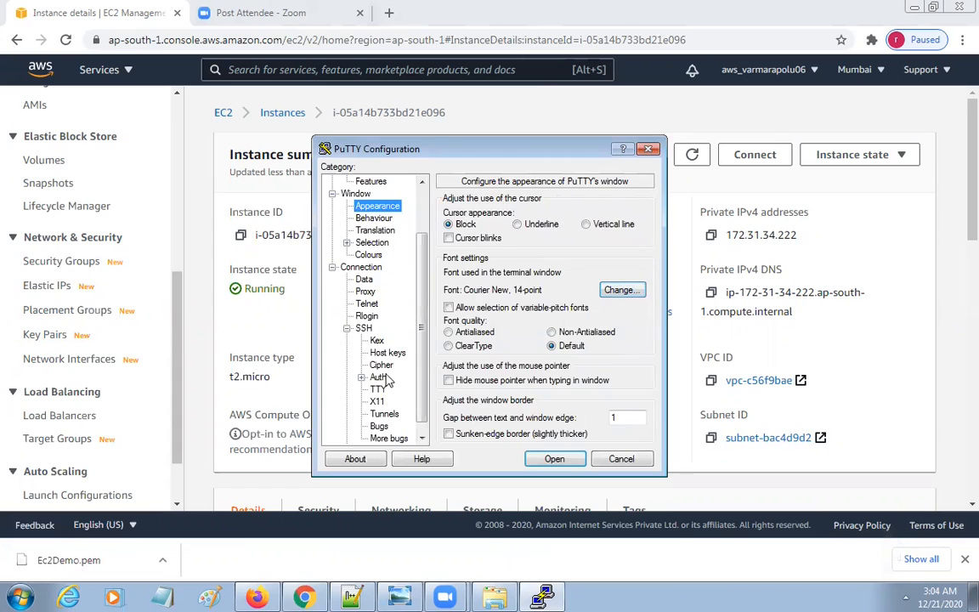
pyautogui.click(379, 377)
pyautogui.click(623, 356)
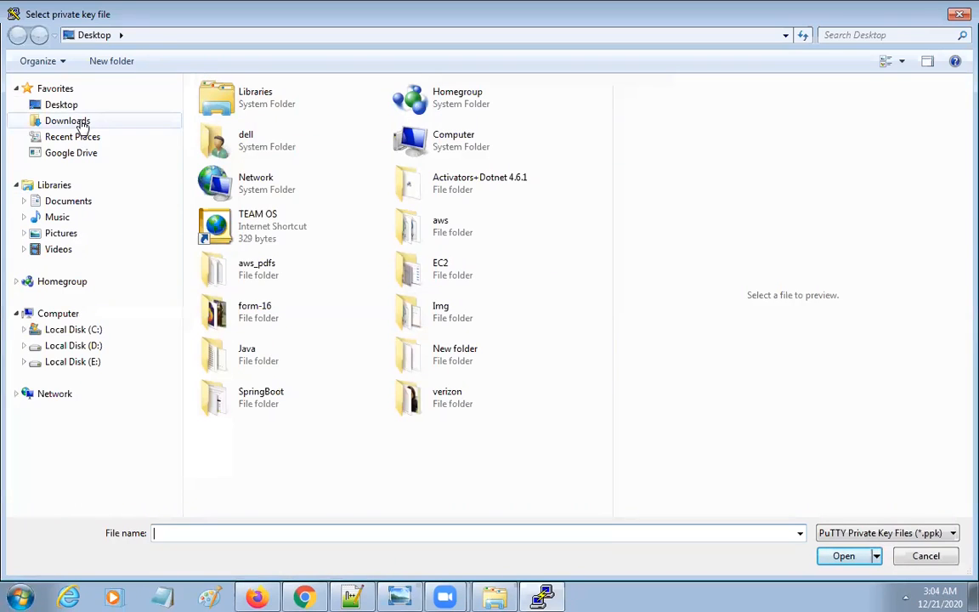
pyautogui.click(83, 125)
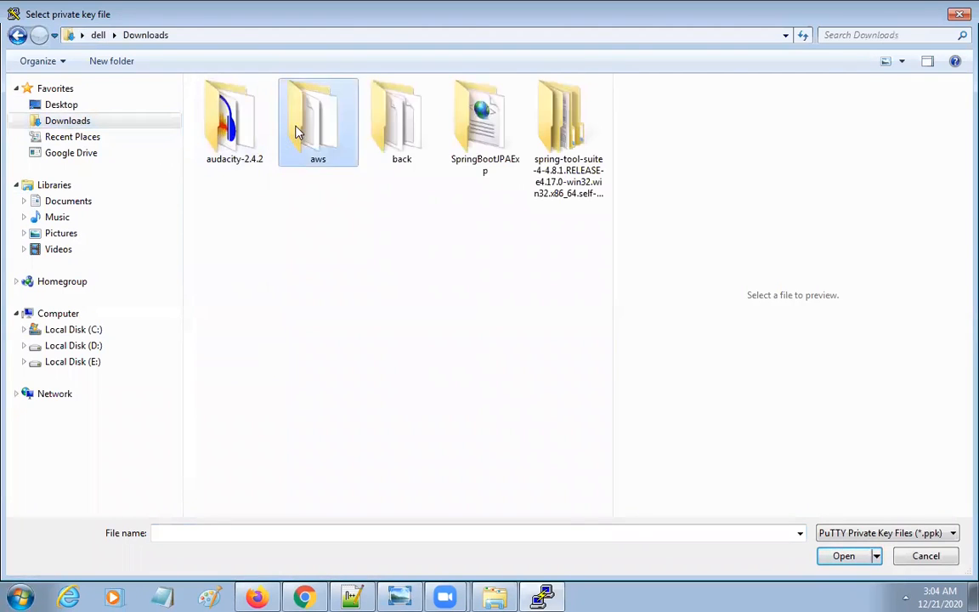
pyautogui.doubleClick(238, 112)
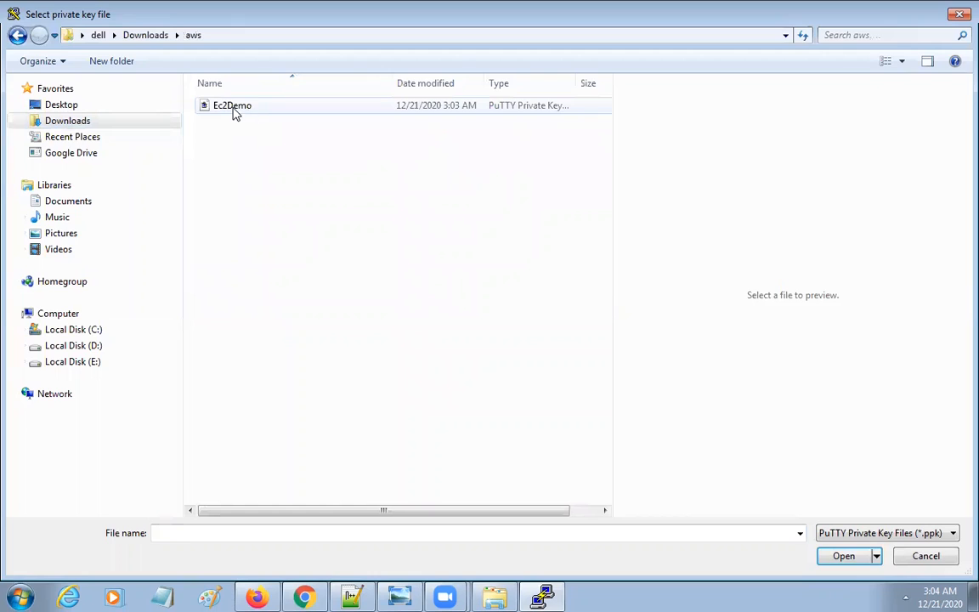
pyautogui.doubleClick(234, 112)
# Open the SSH session to the instance, log in as ec2-user and run ls in the home directory
pyautogui.click(555, 459)
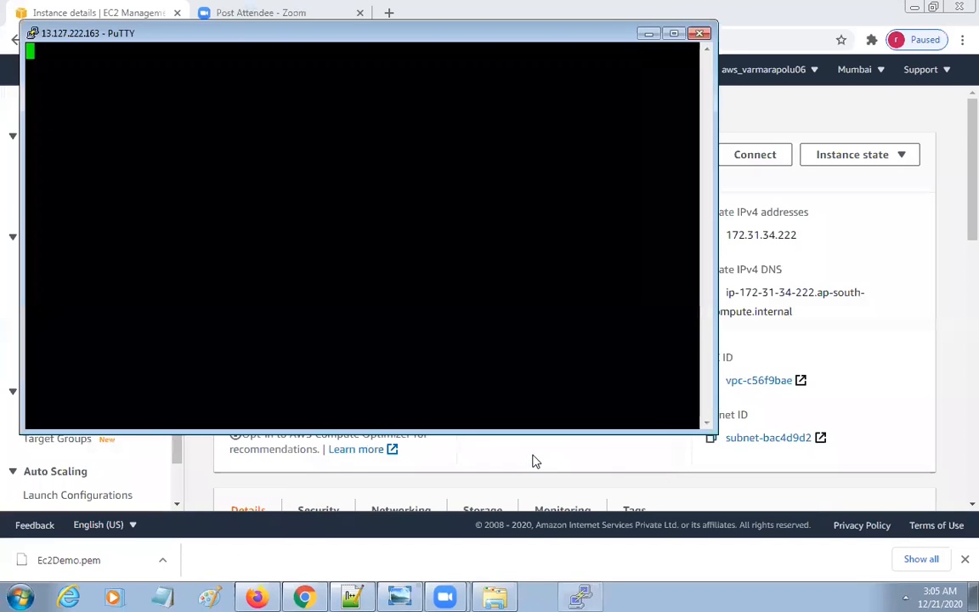
pyautogui.click(410, 408)
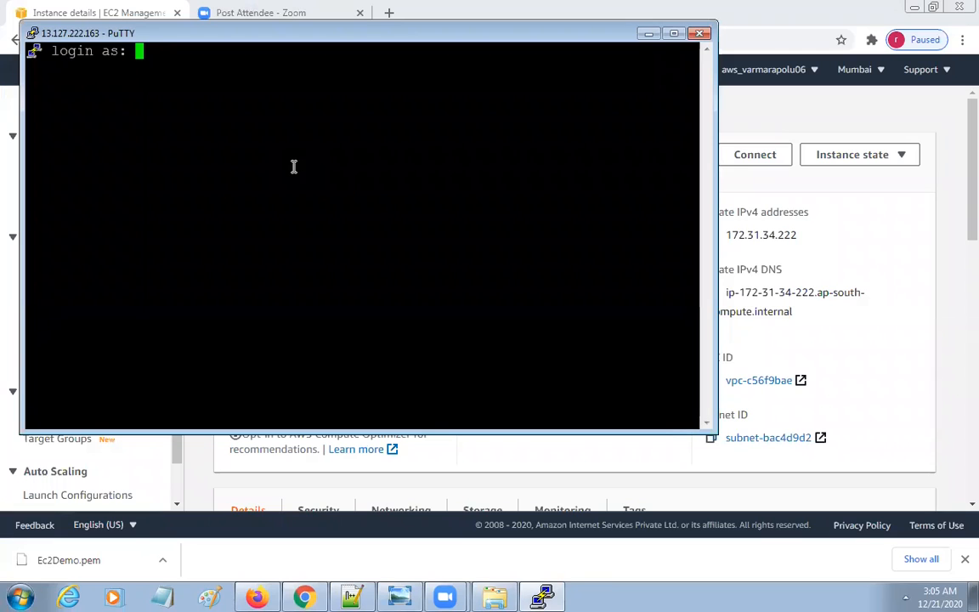
pyautogui.write('ec2-user')
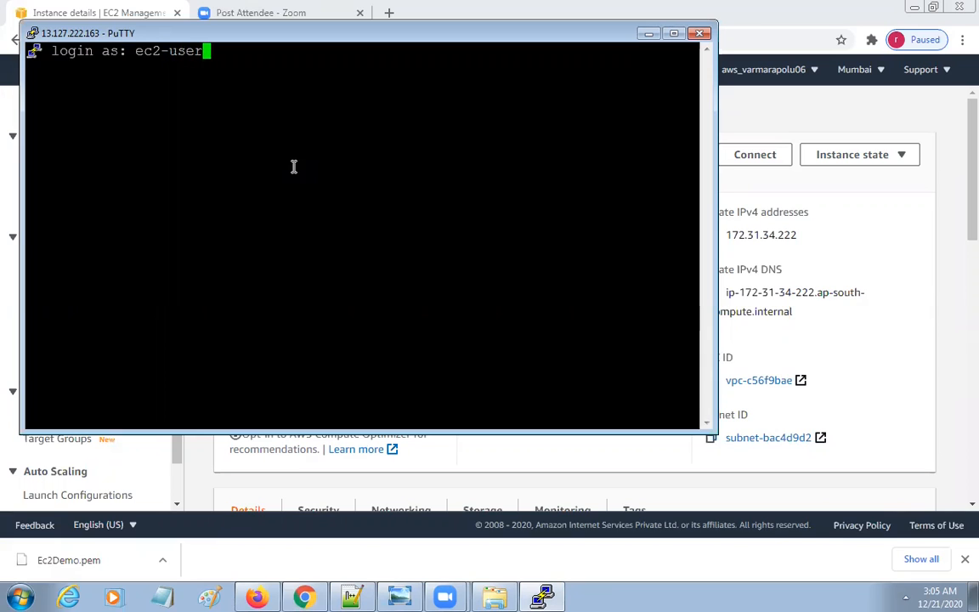
pyautogui.press('Return')
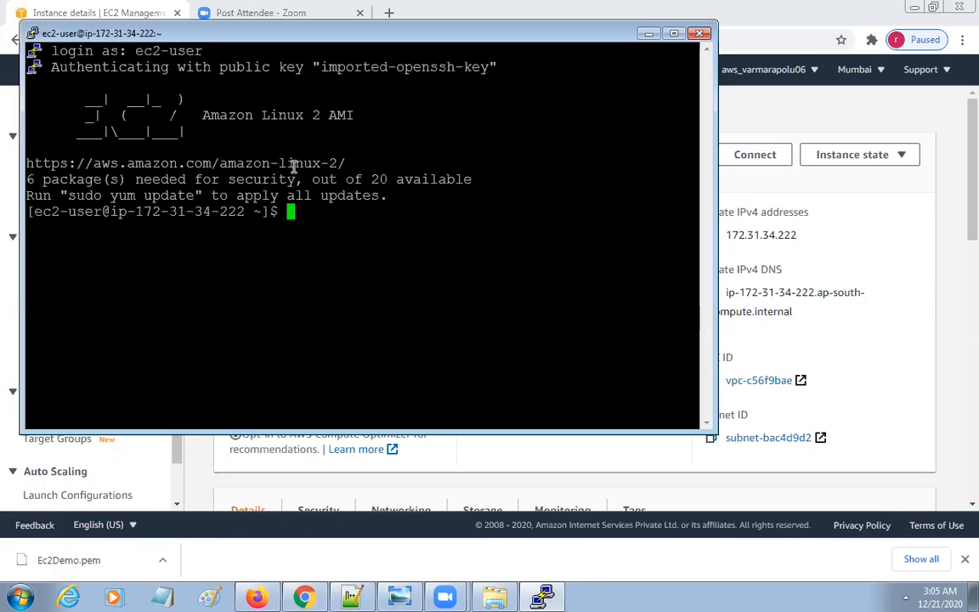
pyautogui.write('ls')
pyautogui.press('Return')
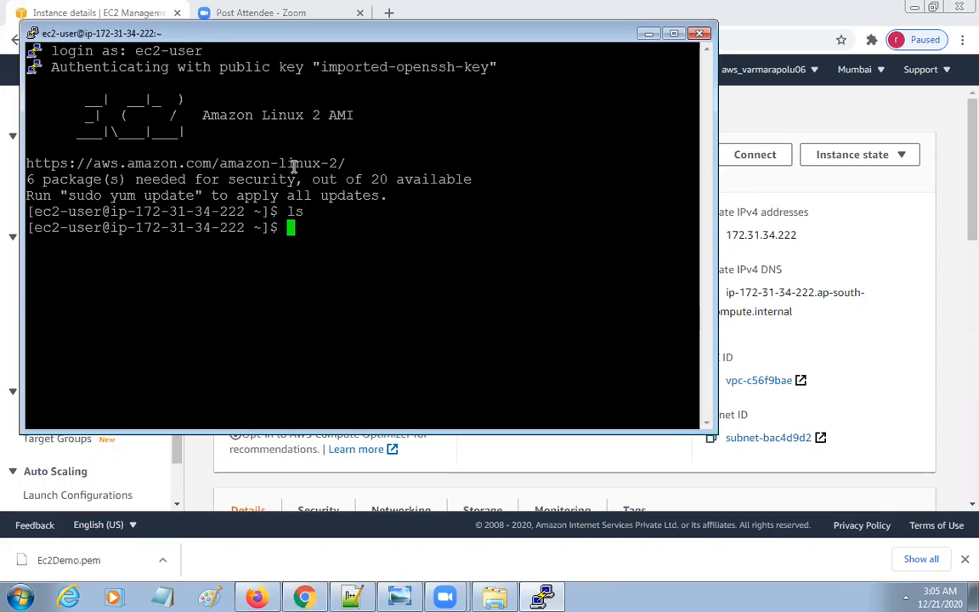
# List the home directory with dir and switch to the root user with sudo su
pyautogui.write('dir')
pyautogui.press('Return')
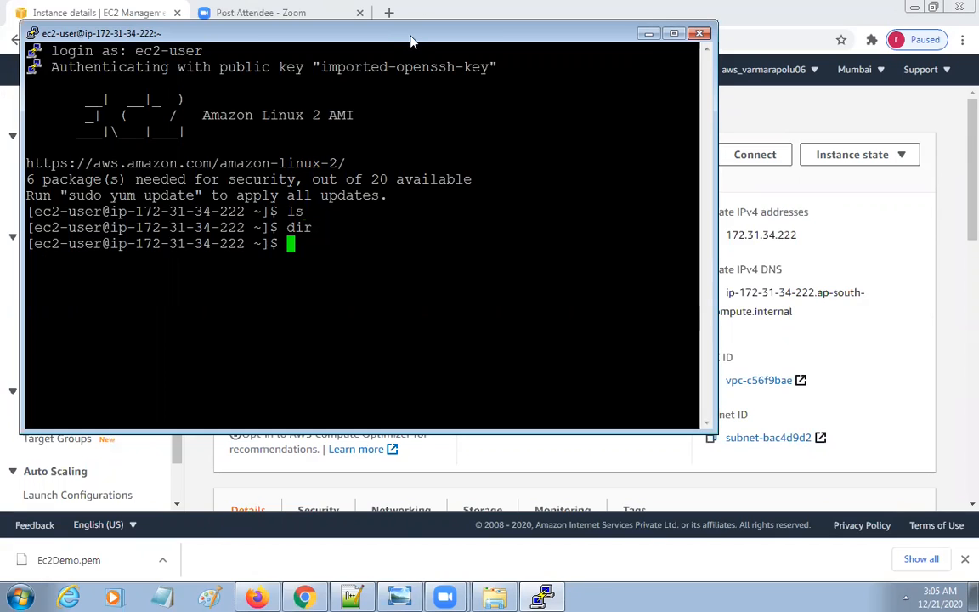
pyautogui.moveTo(411, 37); pyautogui.dragTo(530, 171)
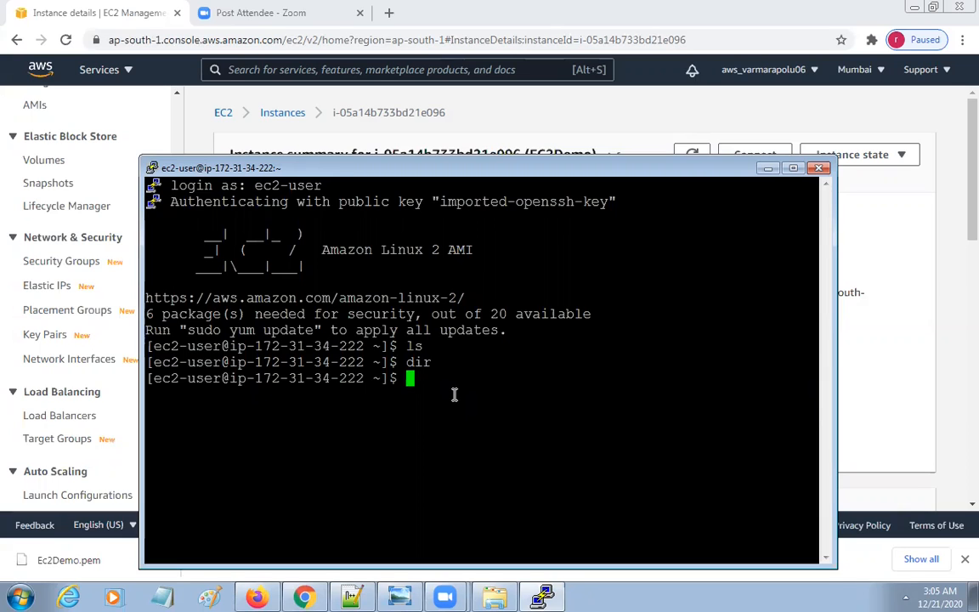
pyautogui.write('sudo su')
pyautogui.press('Return')
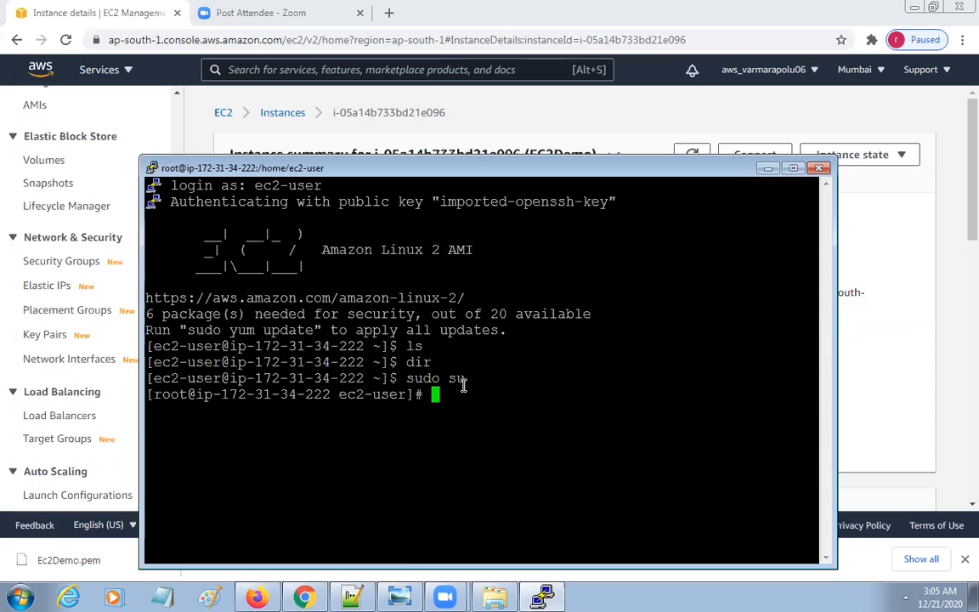
# List the contents of the ec2-user directory as root with ls and dir
pyautogui.write('lls')
pyautogui.press('Return')
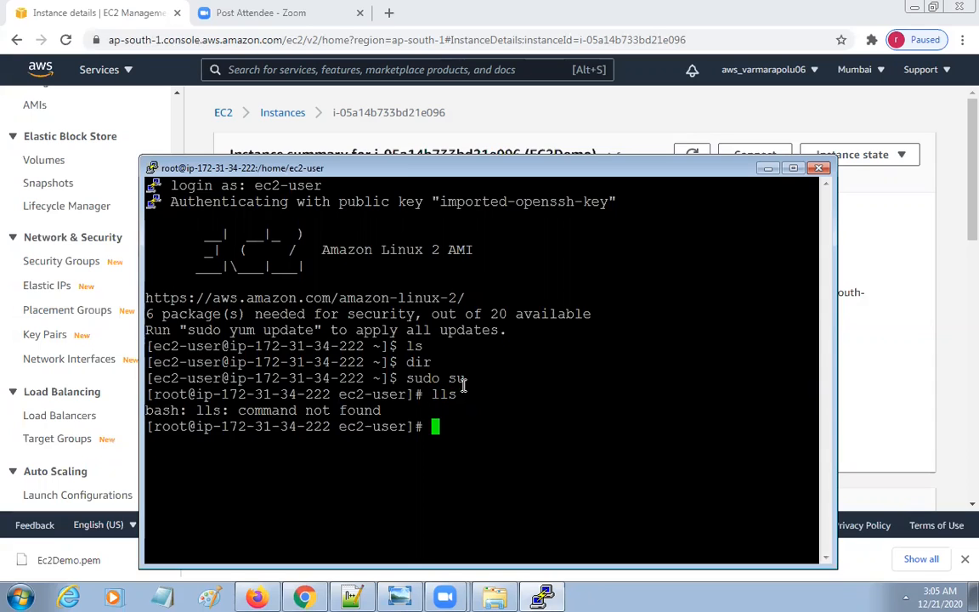
pyautogui.write('ls')
pyautogui.press('Return')
pyautogui.write('dir')
pyautogui.press('Return')
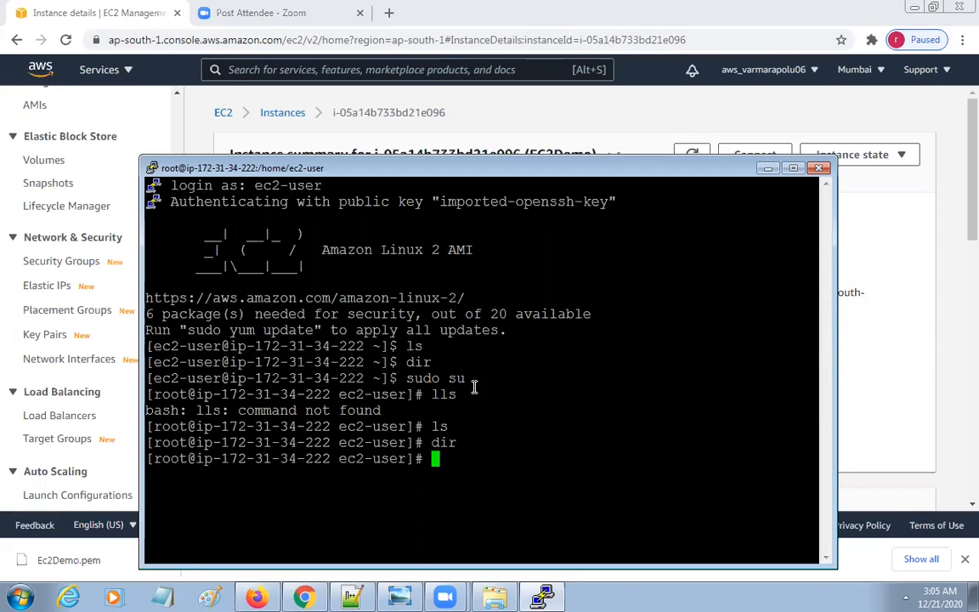
pyautogui.moveTo(405, 379); pyautogui.dragTo(472, 372)
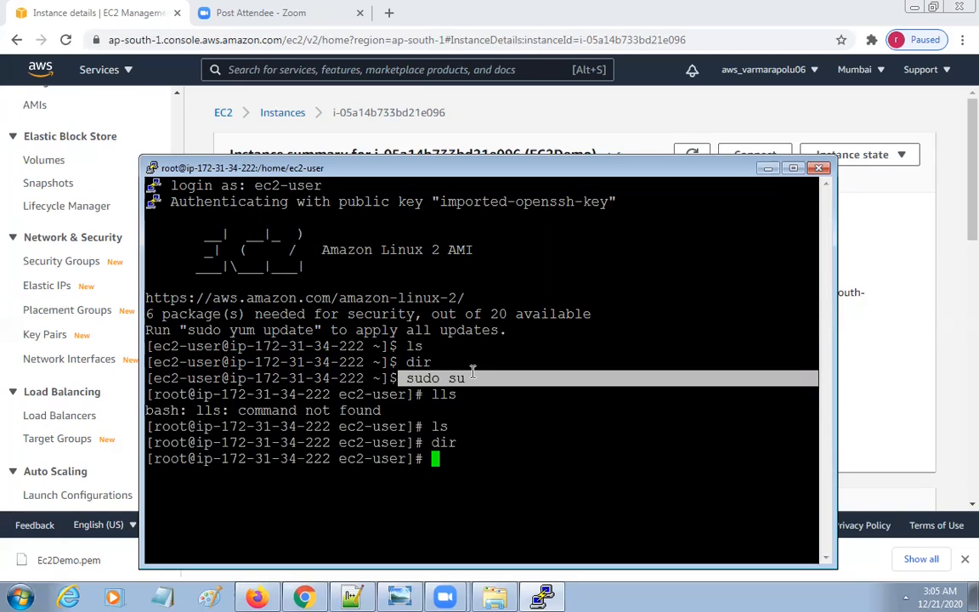
pyautogui.click(472, 374)
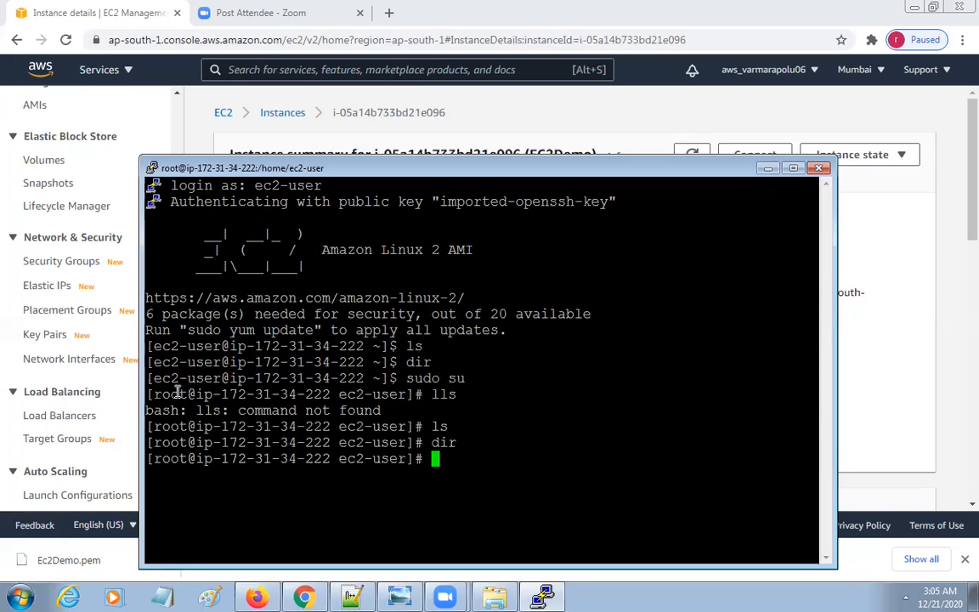
pyautogui.moveTo(147, 426); pyautogui.dragTo(405, 430)
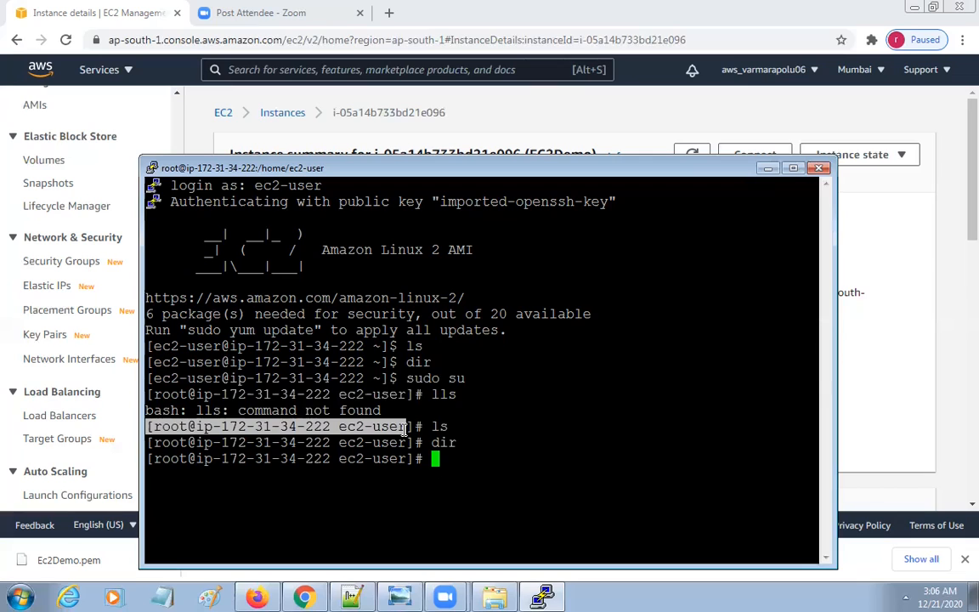
pyautogui.moveTo(399, 380); pyautogui.dragTo(464, 380)
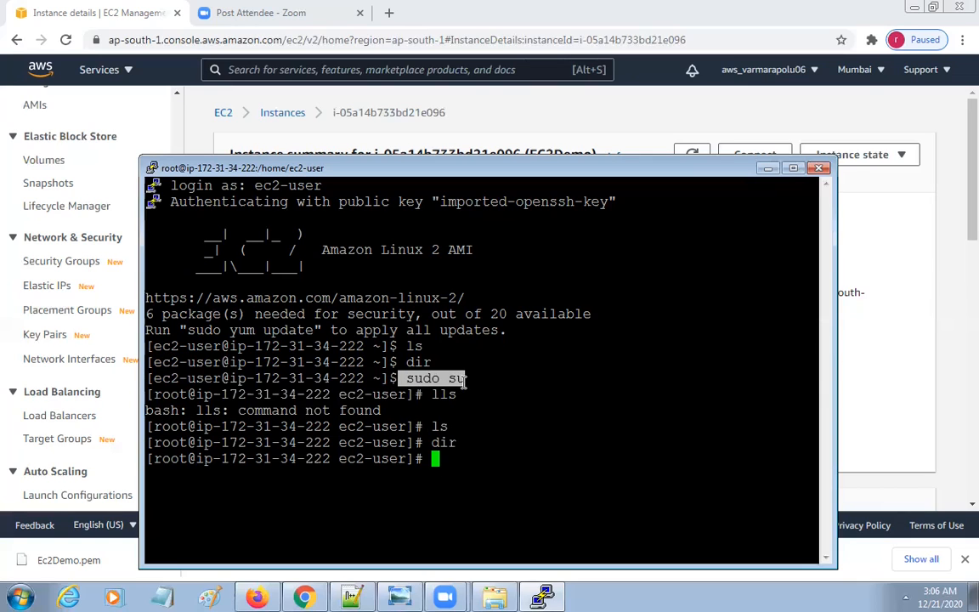
pyautogui.click(481, 384)
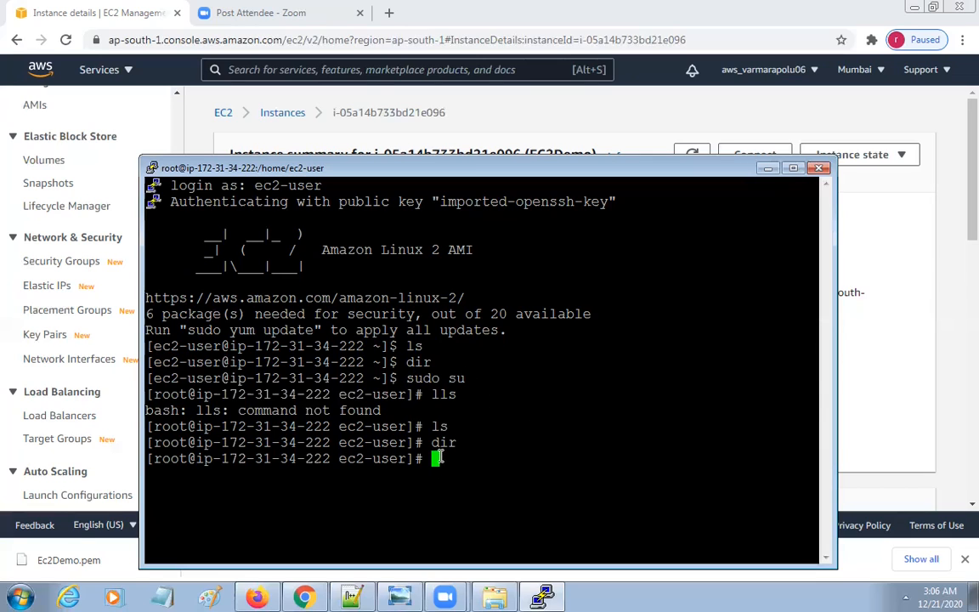
# Move up one level to the home directory with cd .. and list its contents with ls
pyautogui.write('cd')
pyautogui.press('BackSpace')
pyautogui.press('BackSpace')
pyautogui.press('BackSpace')
pyautogui.write('cd ..')
pyautogui.press('Return')
pyautogui.write('ls')
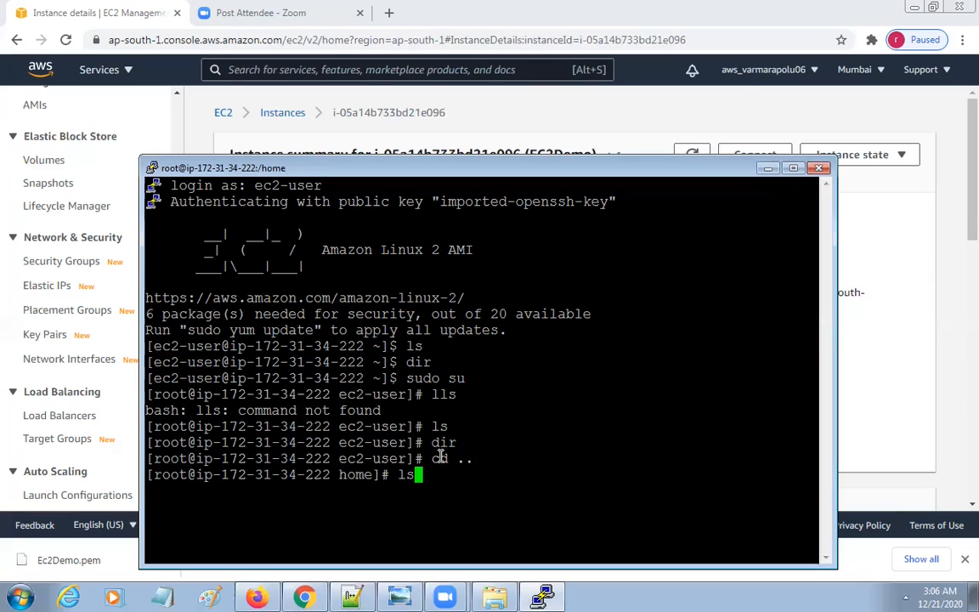
pyautogui.press('Return')
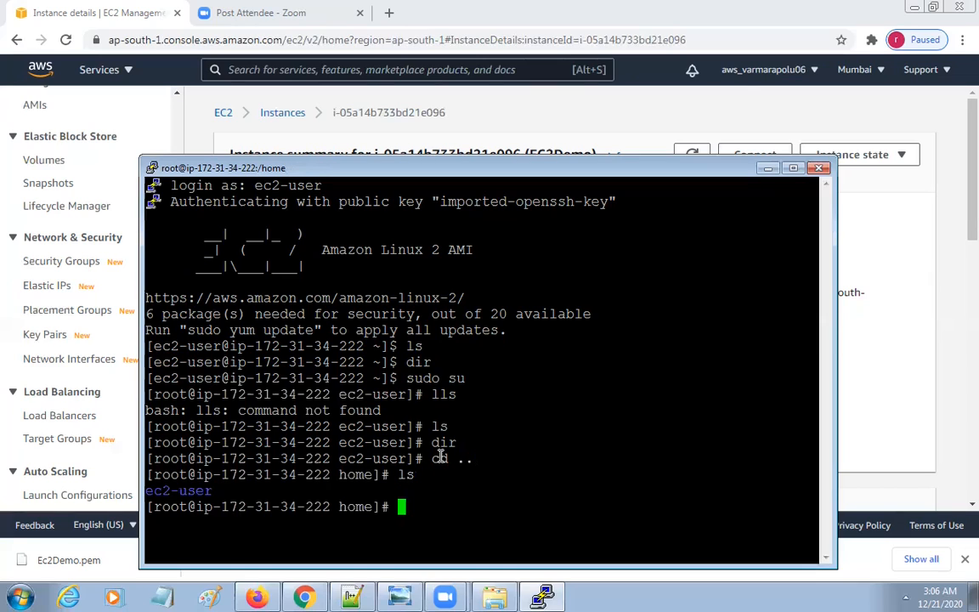
pyautogui.tripleClick(173, 490)
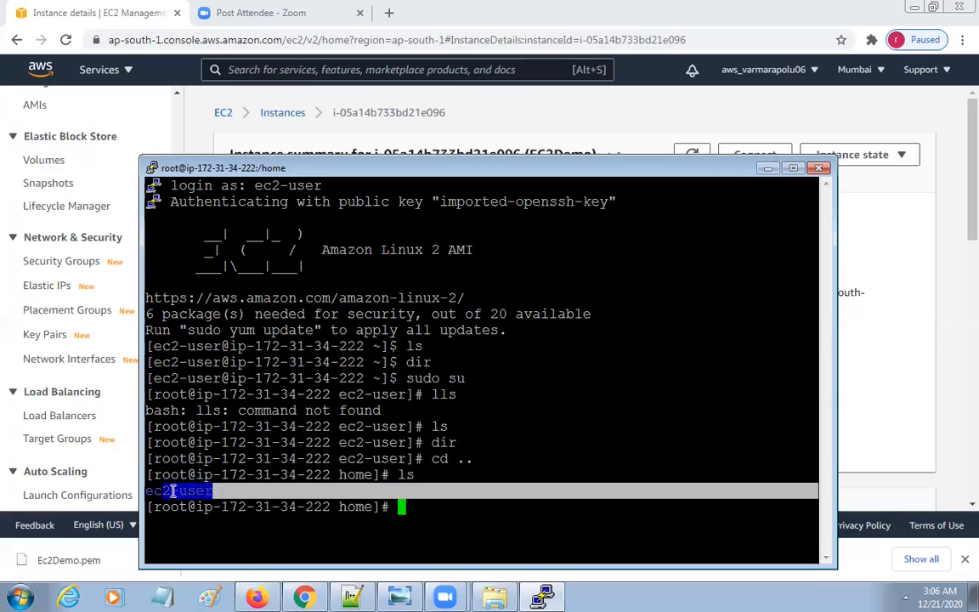
pyautogui.click(476, 483)
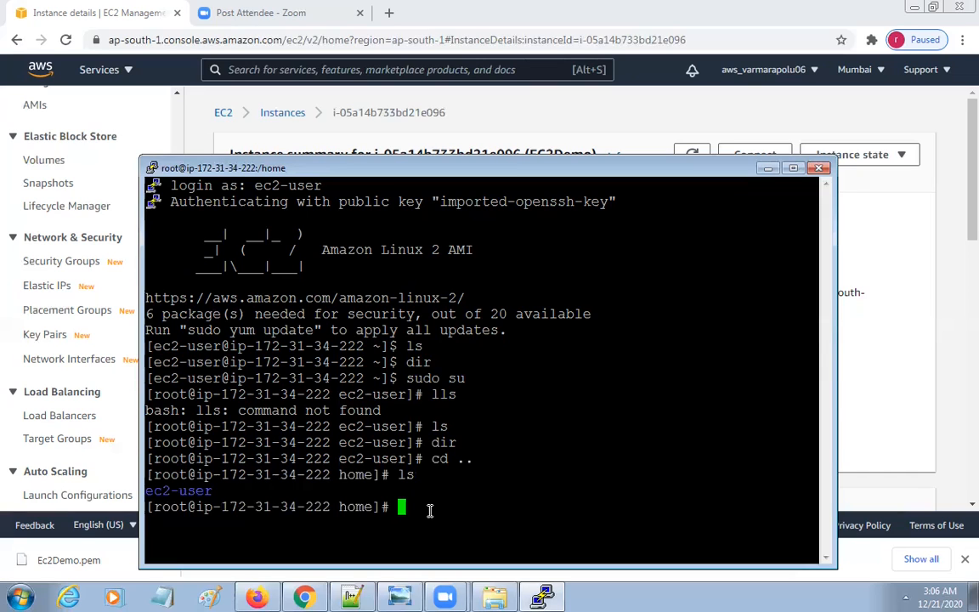
# Check for a Java installation on the instance with java -version
pyautogui.write('java -version')
pyautogui.press('Return')
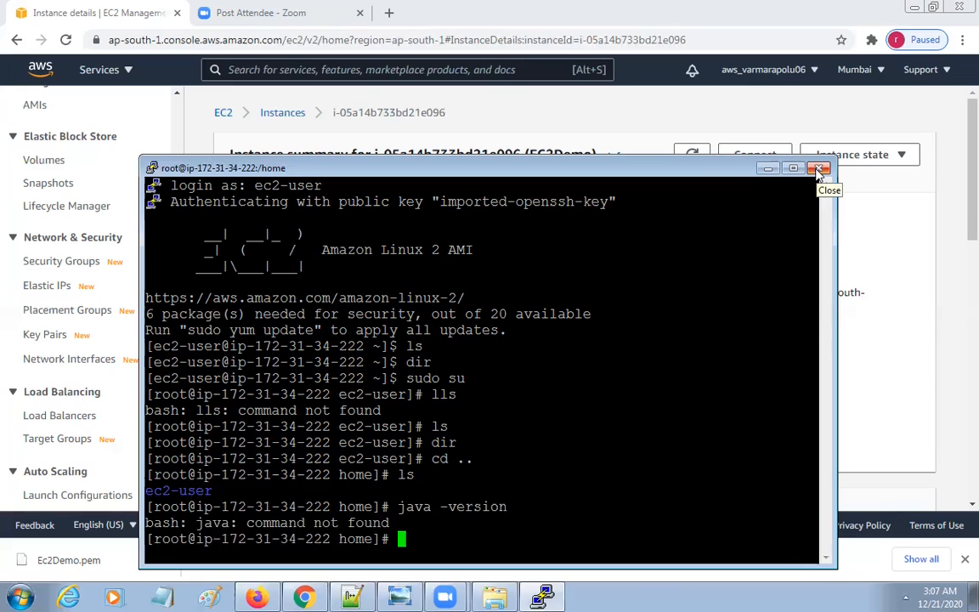
pyautogui.hotkey('ctrl', 'c')
pyautogui.hotkey('ctrl', 'c')
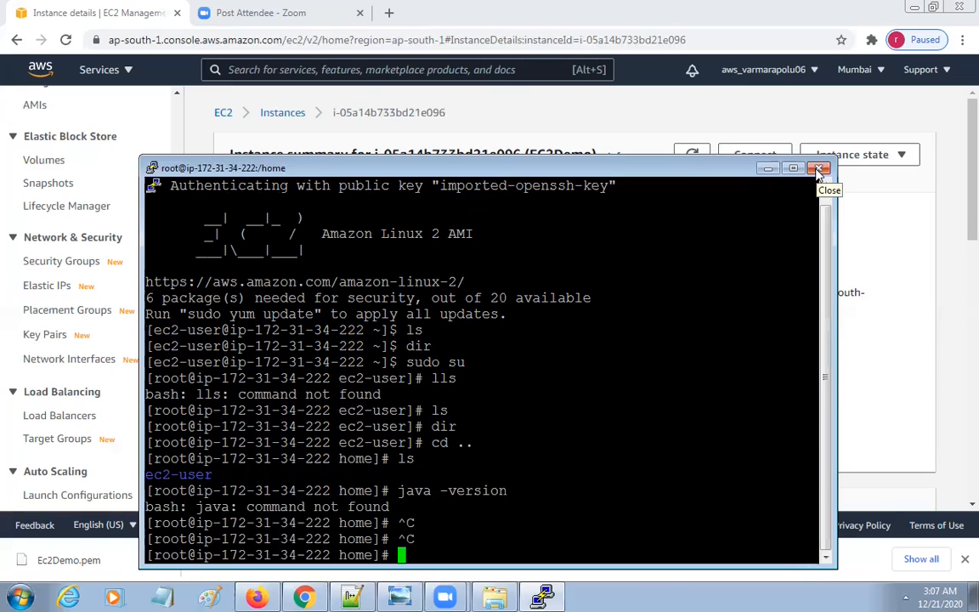
pyautogui.hotkey('ctrl', 'c')
# Exit the root shell and close the PuTTY session
pyautogui.write('exit')
pyautogui.press('Return')
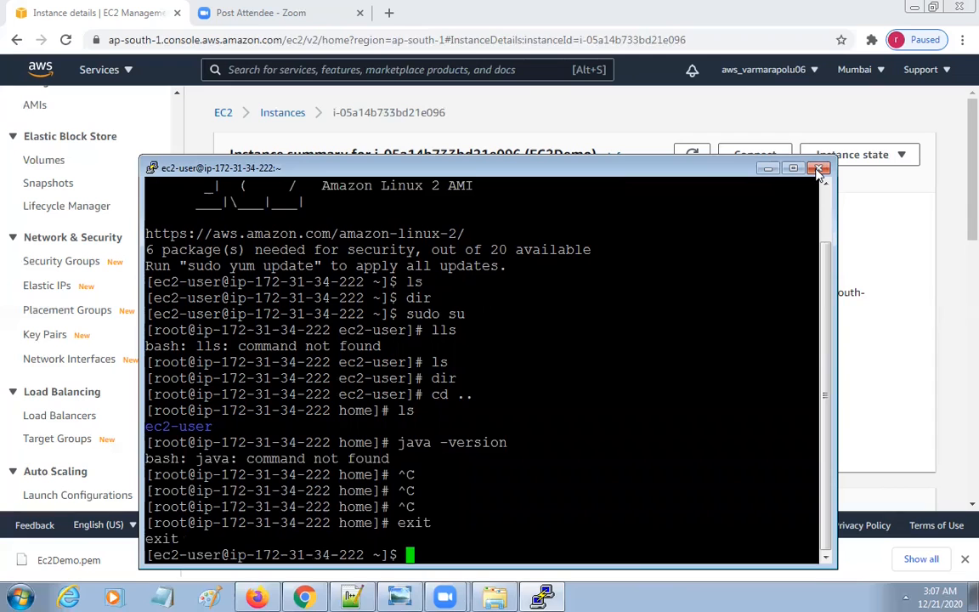
pyautogui.hotkey('ctrl', 'c')
pyautogui.hotkey('ctrl', 'c')
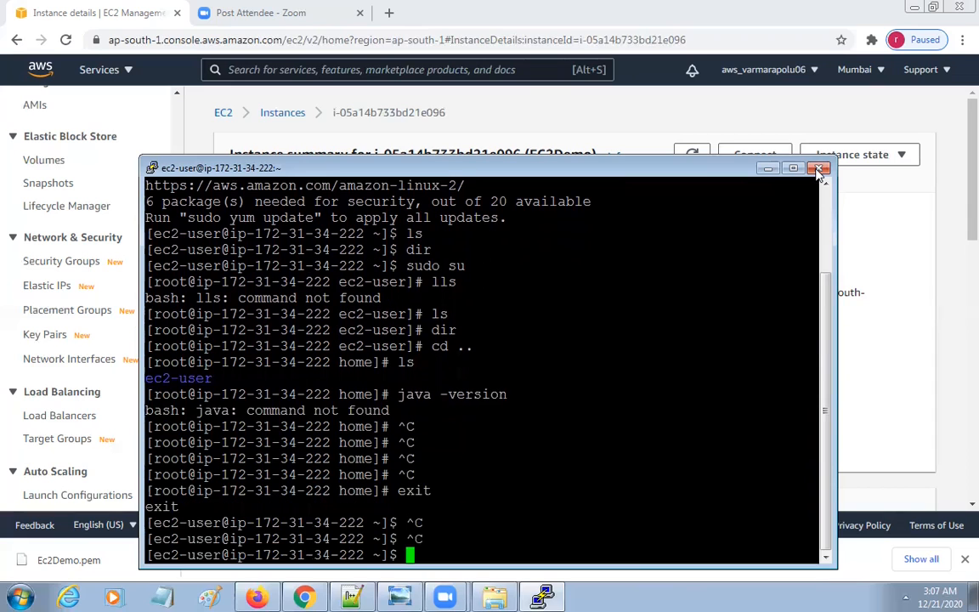
pyautogui.hotkey('ctrl', 'c')
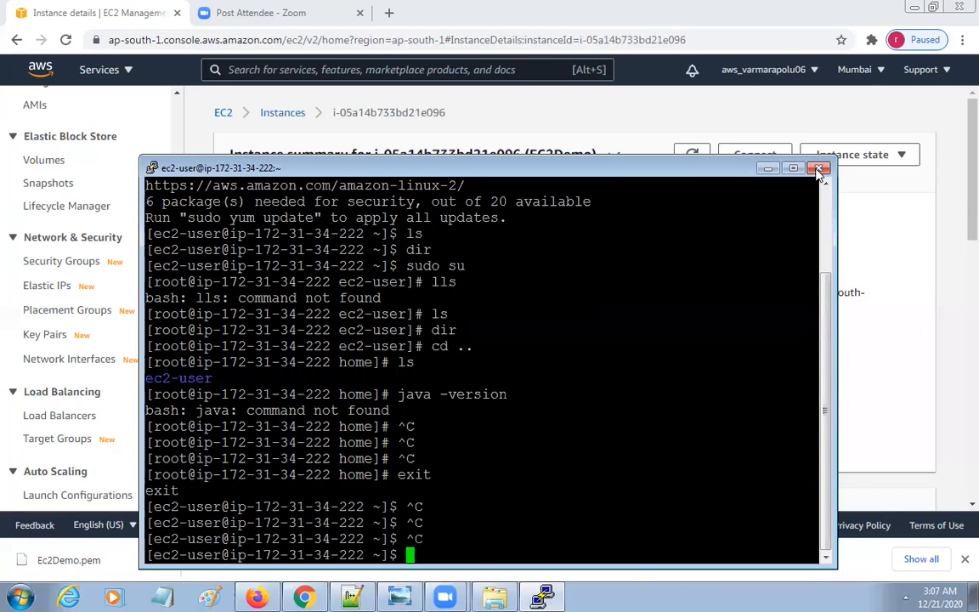
pyautogui.click(818, 168)
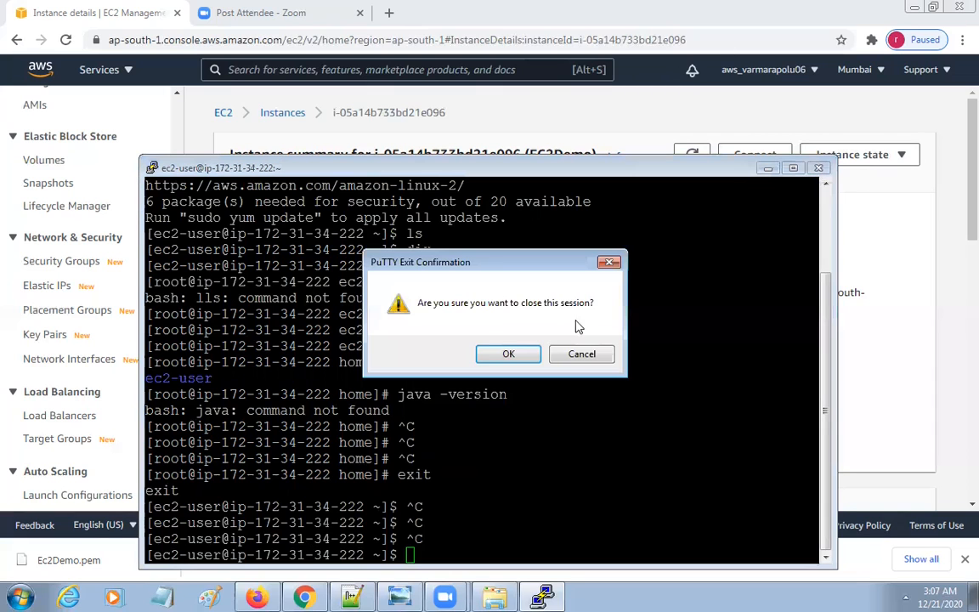
pyautogui.click(508, 354)
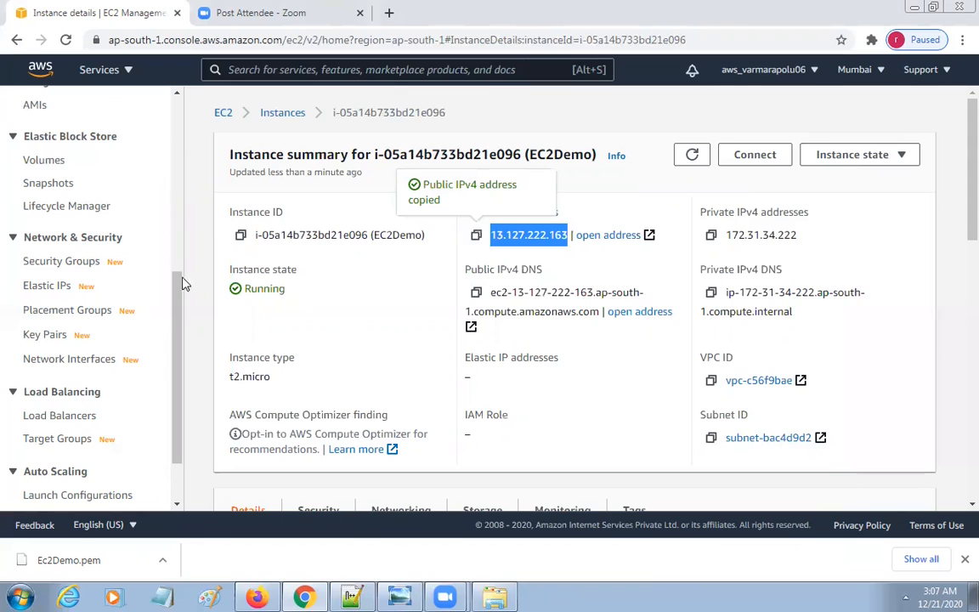
# Go to the EC2 Dashboard in Chrome and view the running instances
pyautogui.moveTo(178, 277); pyautogui.dragTo(189, 98)
pyautogui.click(73, 146)
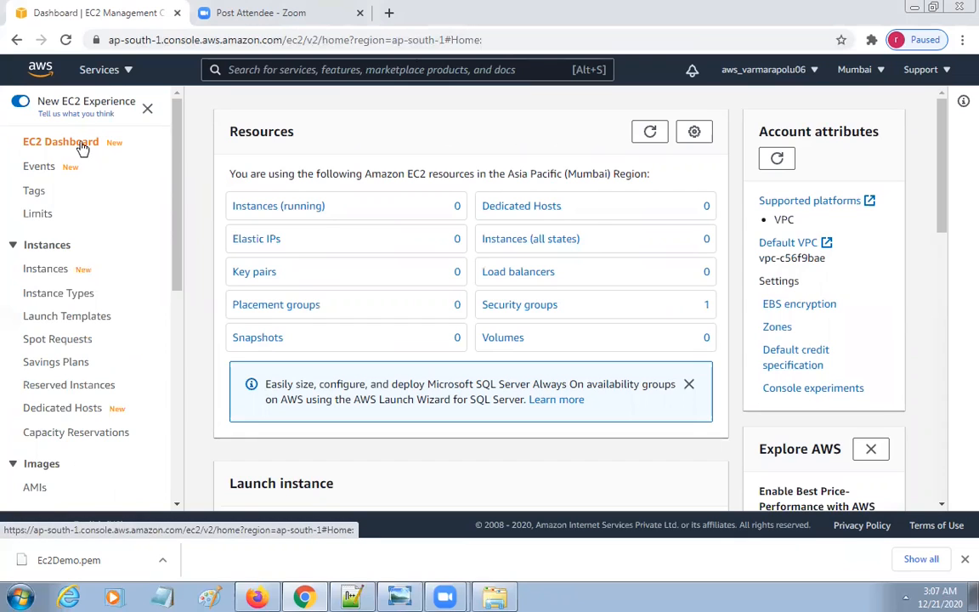
pyautogui.click(258, 213)
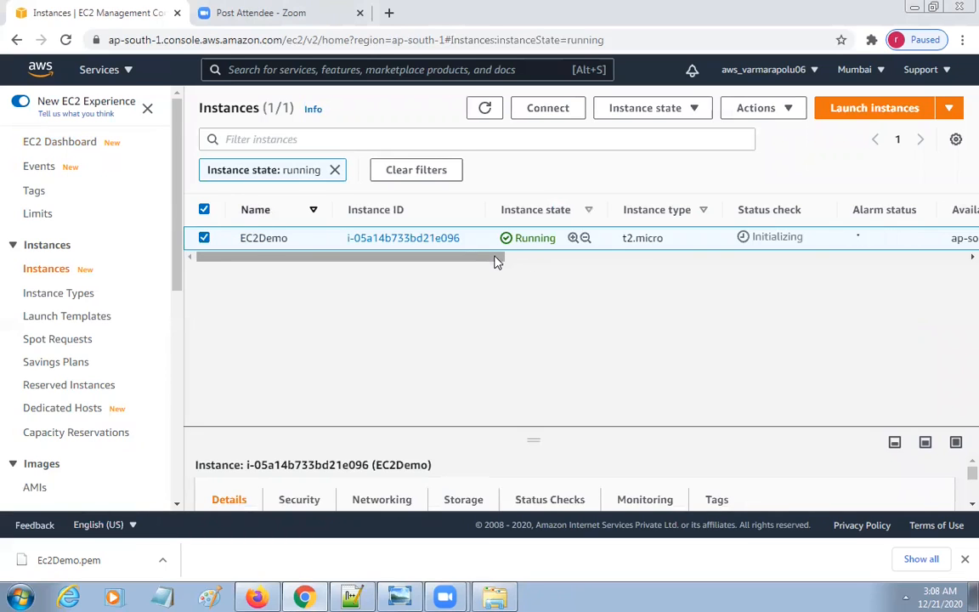
# Return to the EC2 Dashboard, reload the page and open the list of running instances from its resources
pyautogui.click(60, 151)
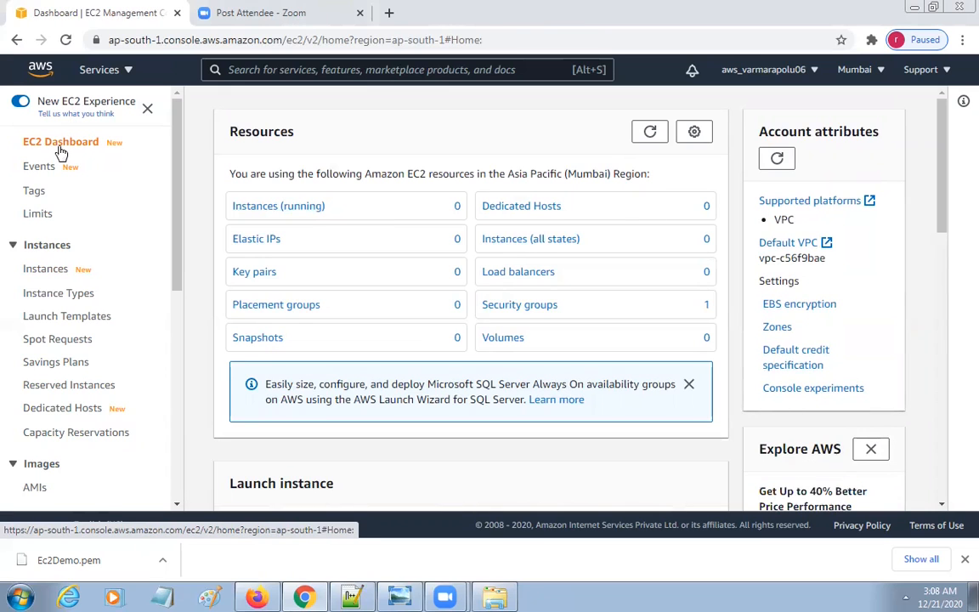
pyautogui.click(503, 40)
pyautogui.press('Return')
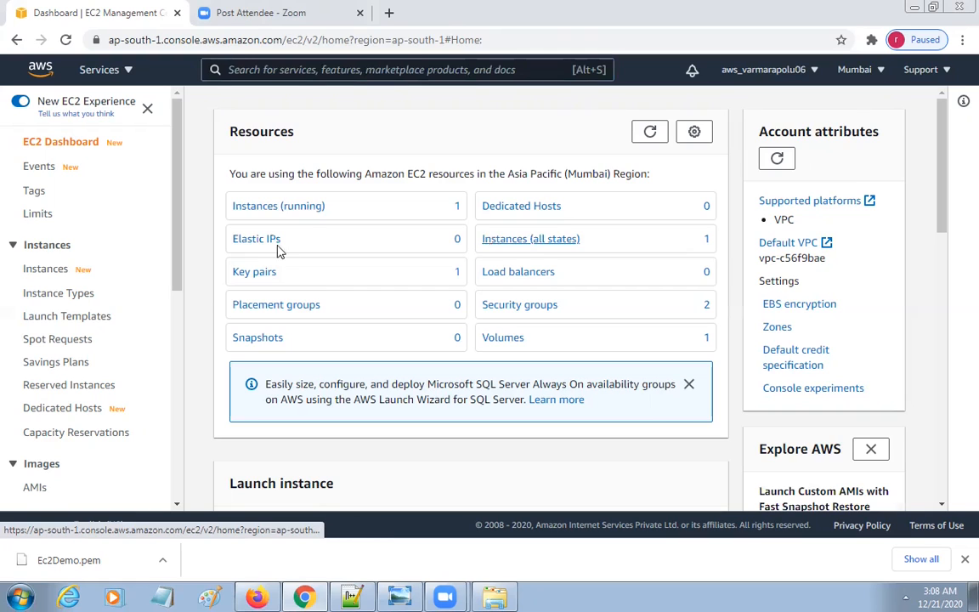
pyautogui.click(252, 213)
pyautogui.click(17, 40)
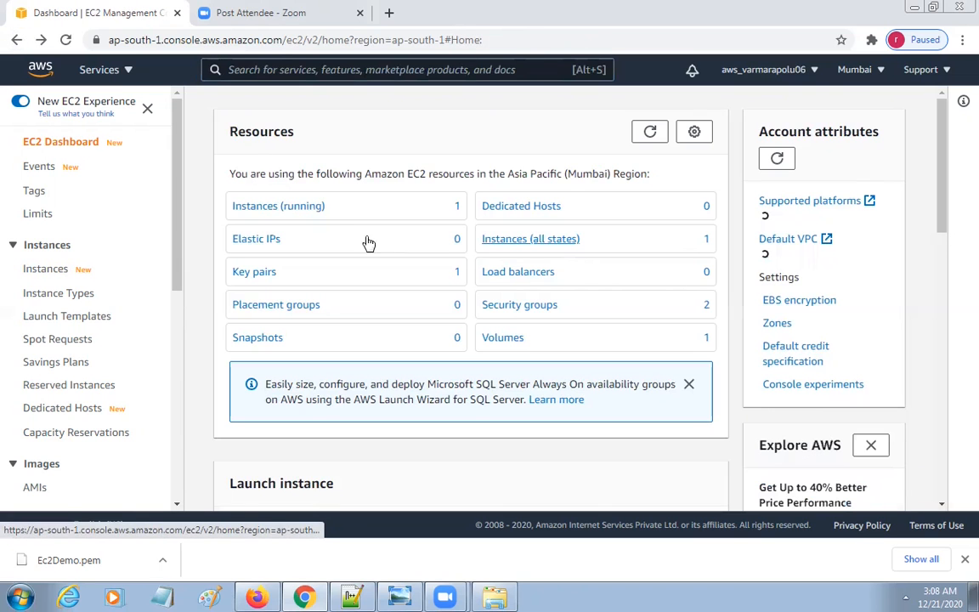
pyautogui.click(316, 205)
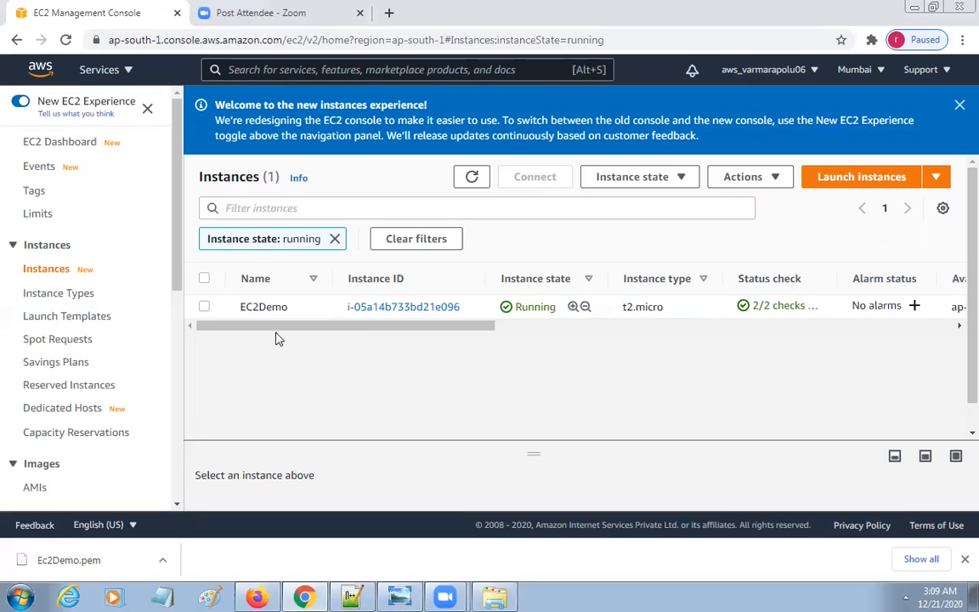
# Select the EC2Demo instance, stop it and check its instance state
pyautogui.click(308, 304)
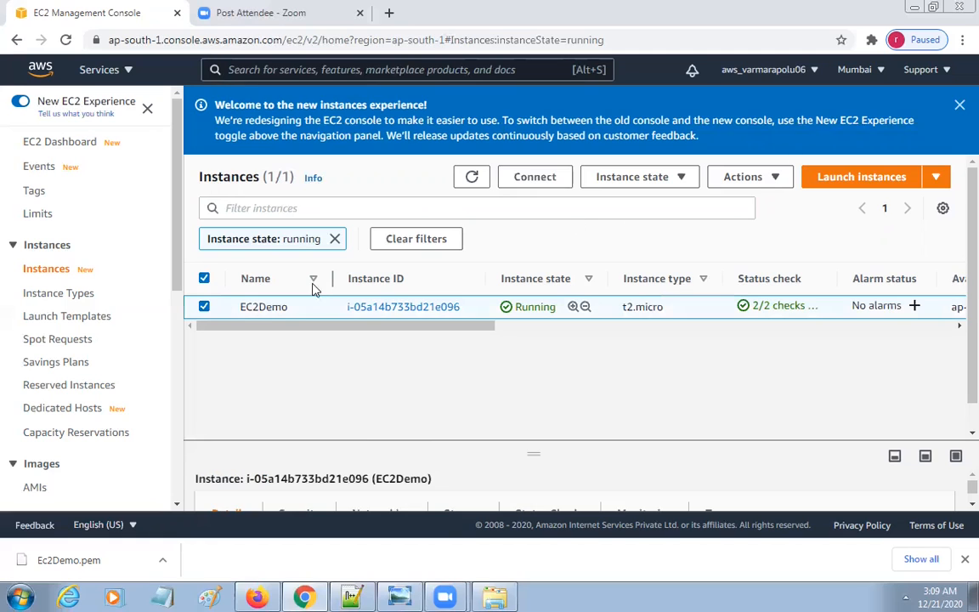
pyautogui.click(204, 307)
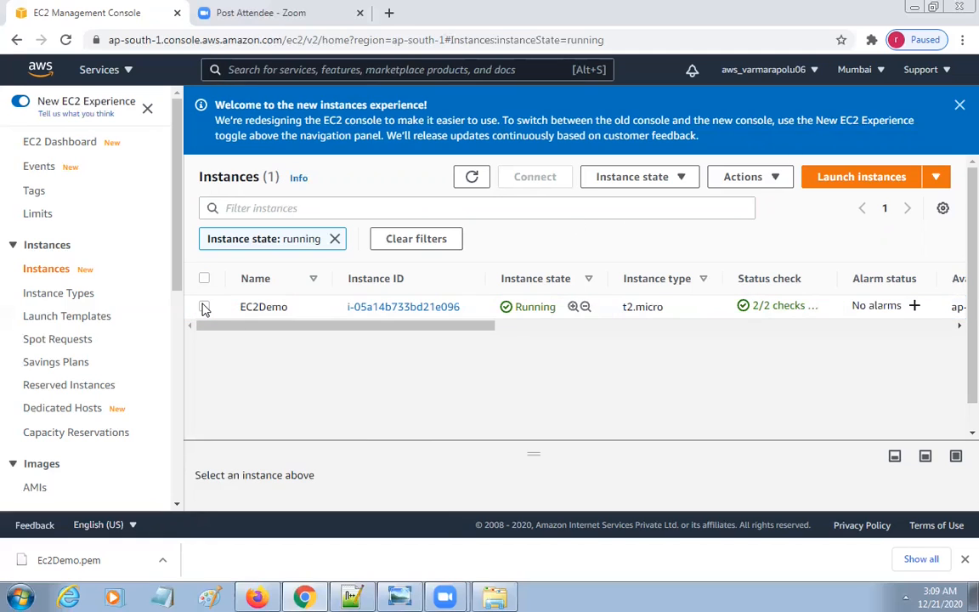
pyautogui.click(204, 308)
pyautogui.click(203, 308)
pyautogui.click(204, 308)
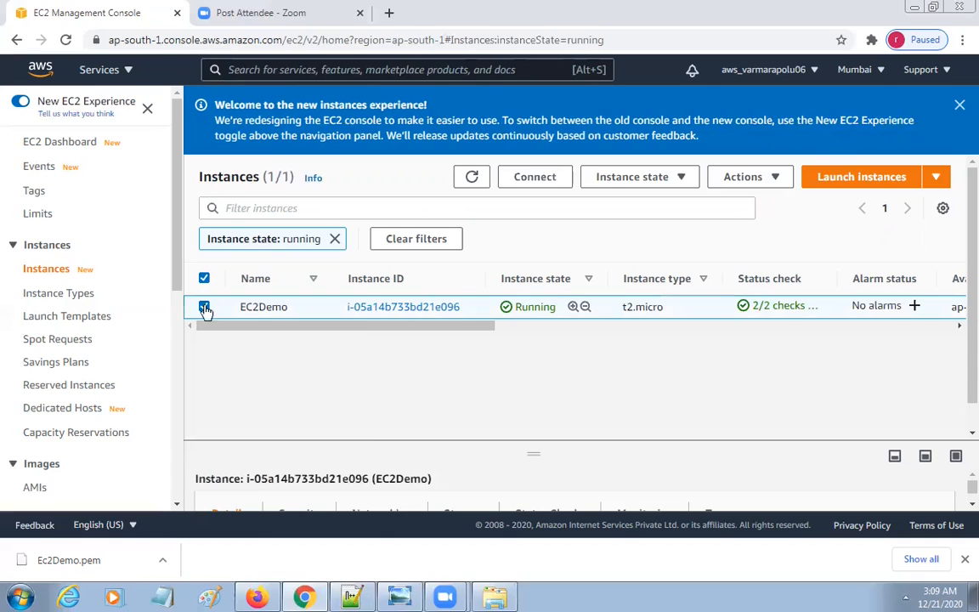
pyautogui.click(772, 176)
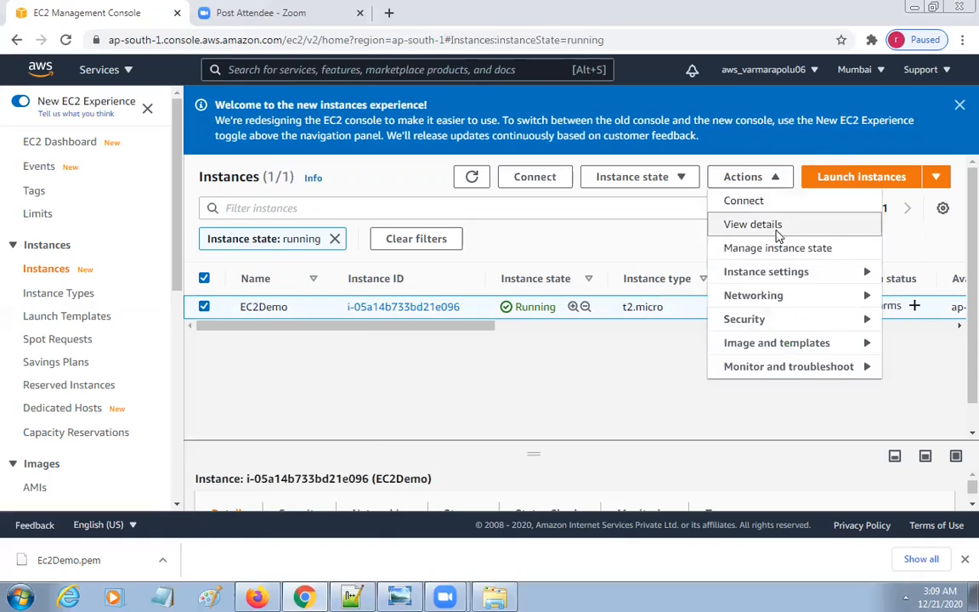
pyautogui.click(677, 177)
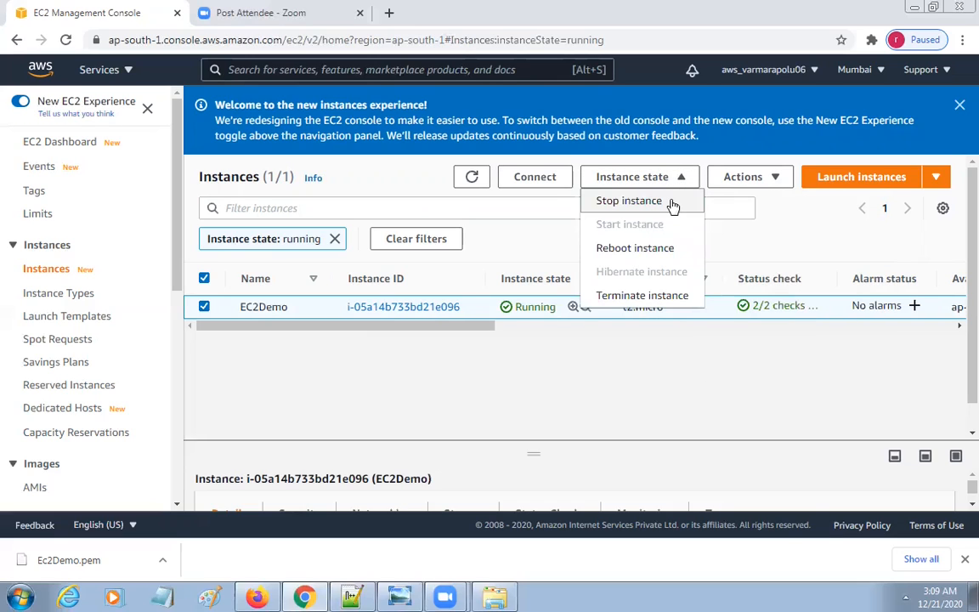
pyautogui.click(671, 202)
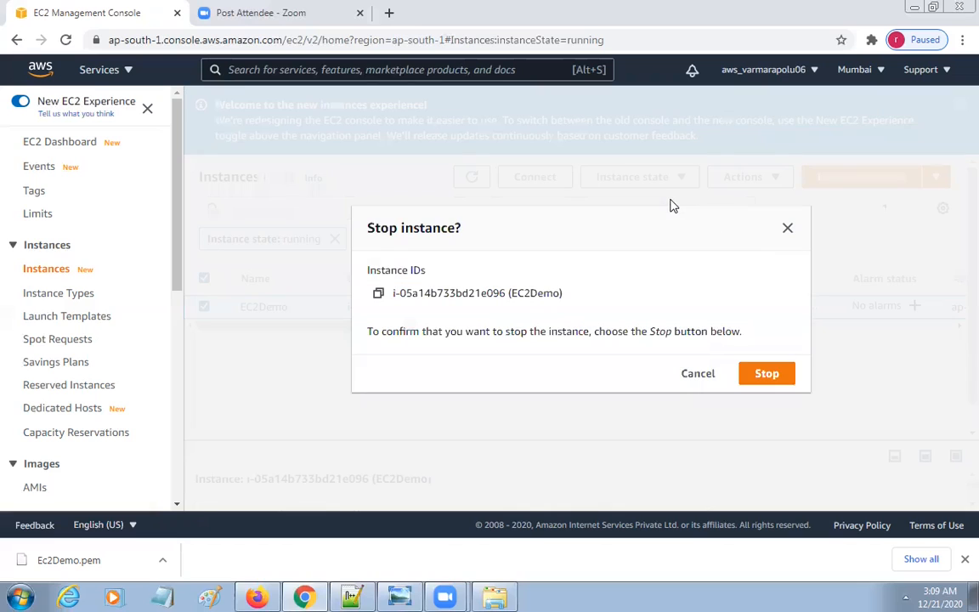
pyautogui.click(765, 375)
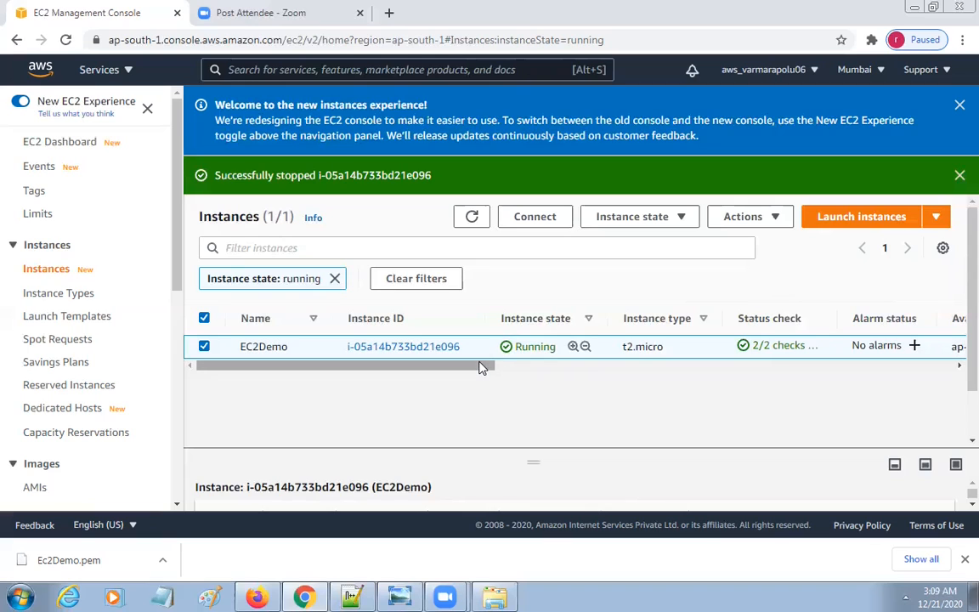
pyautogui.moveTo(481, 364); pyautogui.dragTo(505, 364)
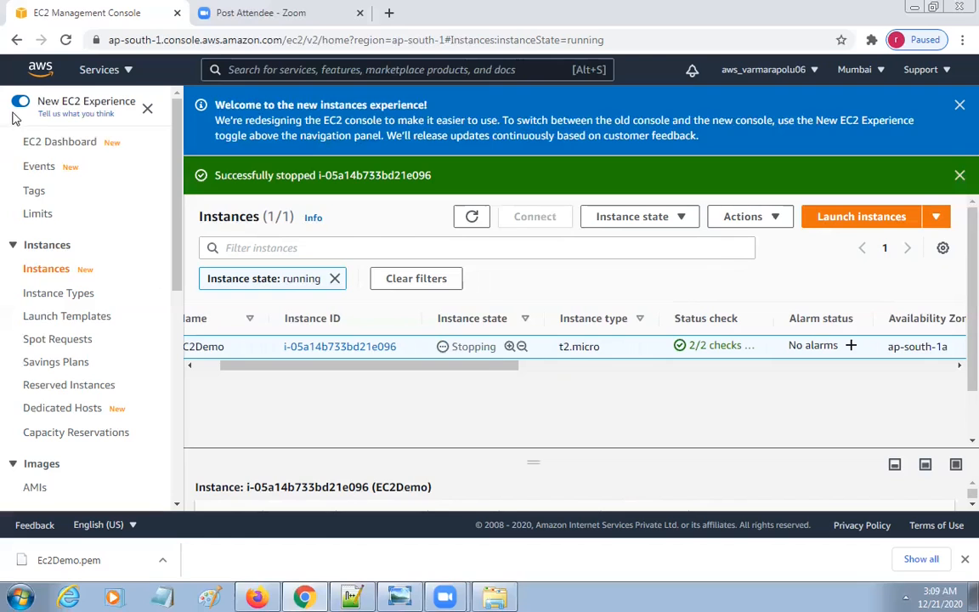
# Go back to the EC2 Dashboard, then reopen the running instances list and check the EC2Demo instance's state
pyautogui.click(39, 145)
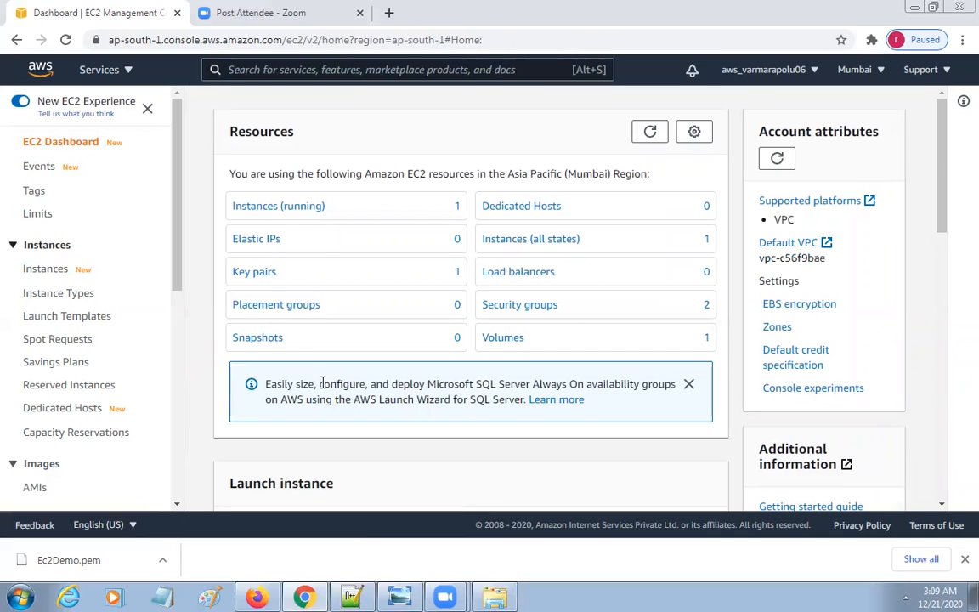
pyautogui.scroll(-5, 323, 378)
pyautogui.scroll(5, 357, 384)
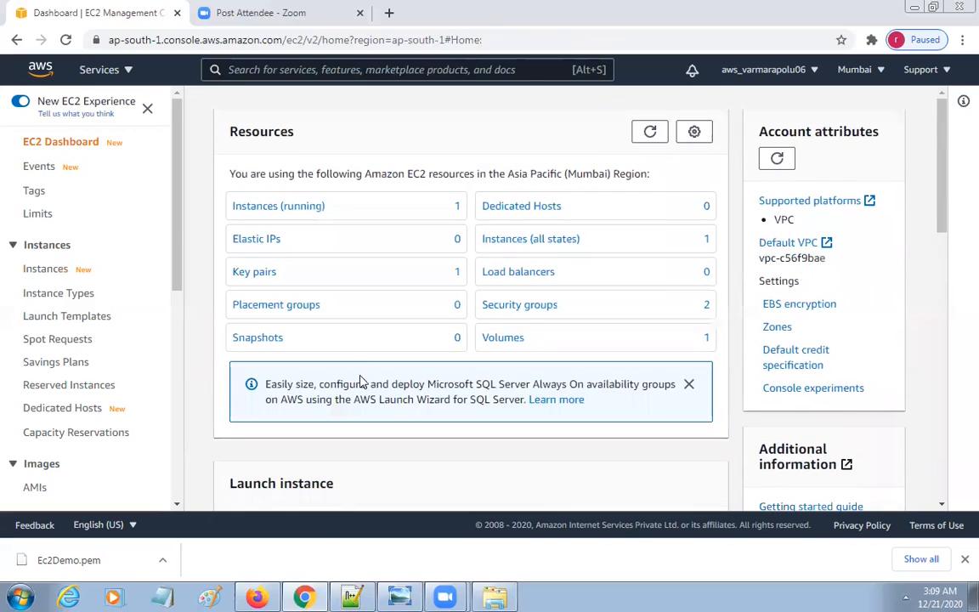
pyautogui.click(264, 211)
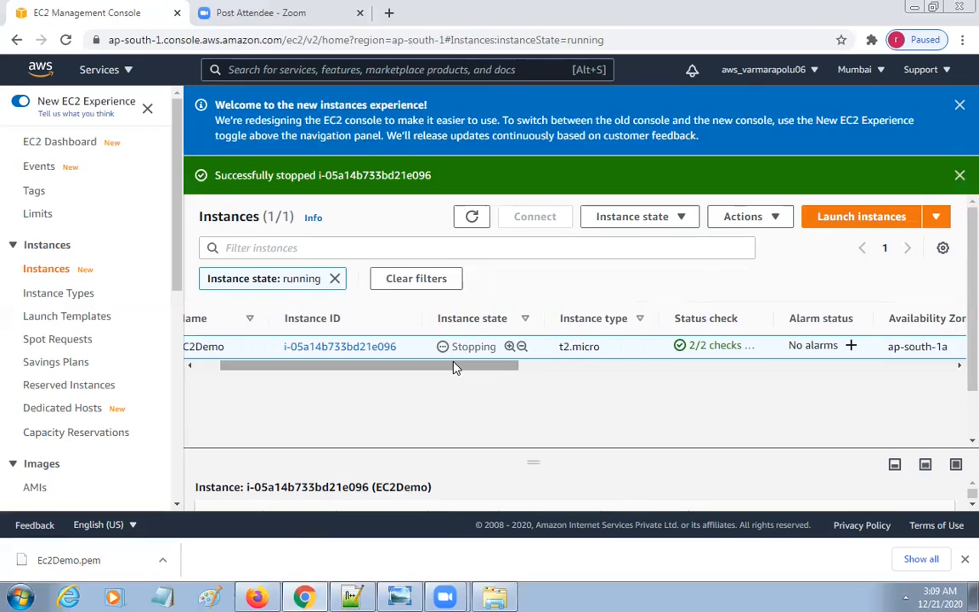
pyautogui.hscroll(3, 499, 370)
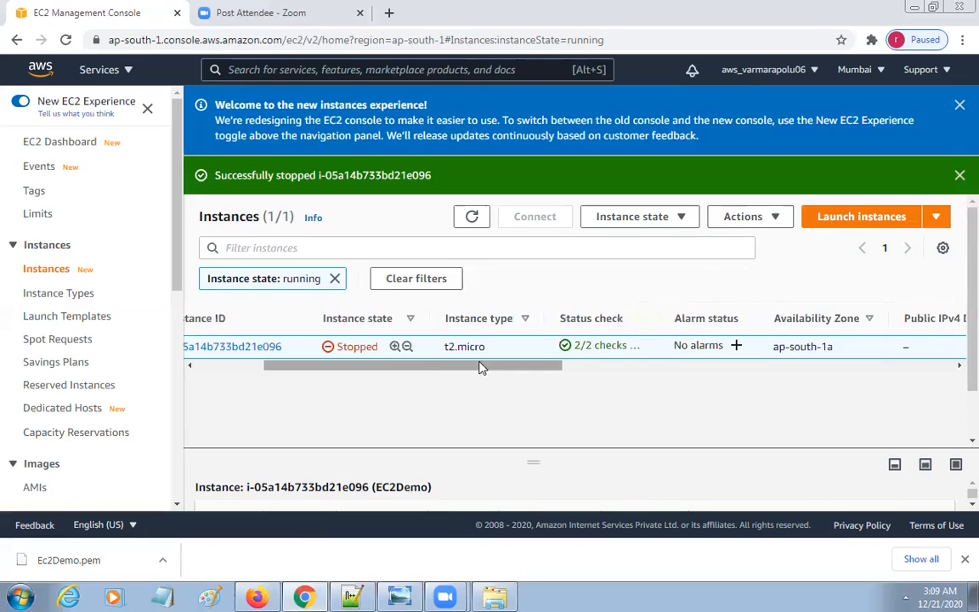
# Return to the EC2 Dashboard, reload the page and check its resources and the list of running instances
pyautogui.click(79, 141)
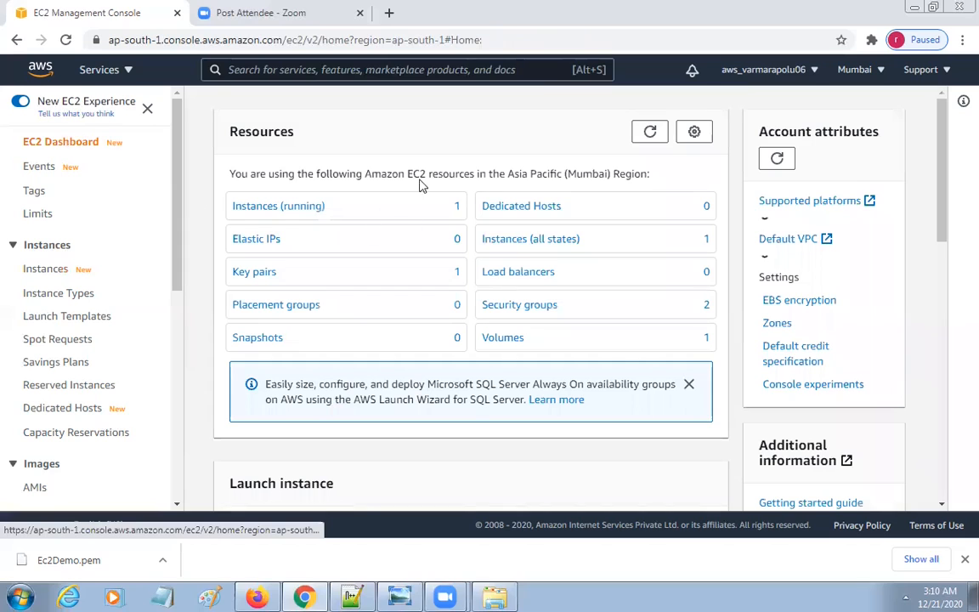
pyautogui.click(515, 43)
pyautogui.press('Return')
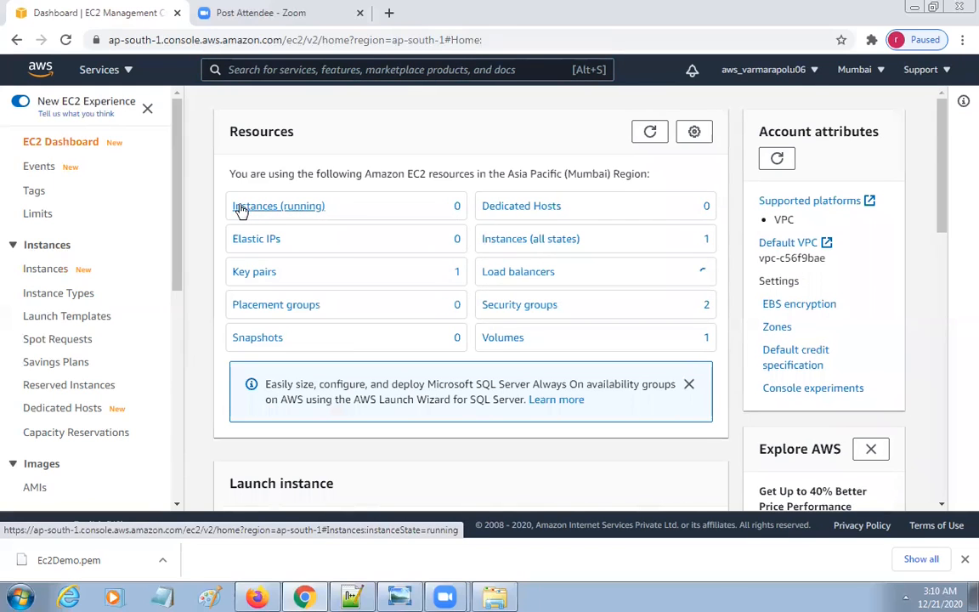
pyautogui.click(241, 208)
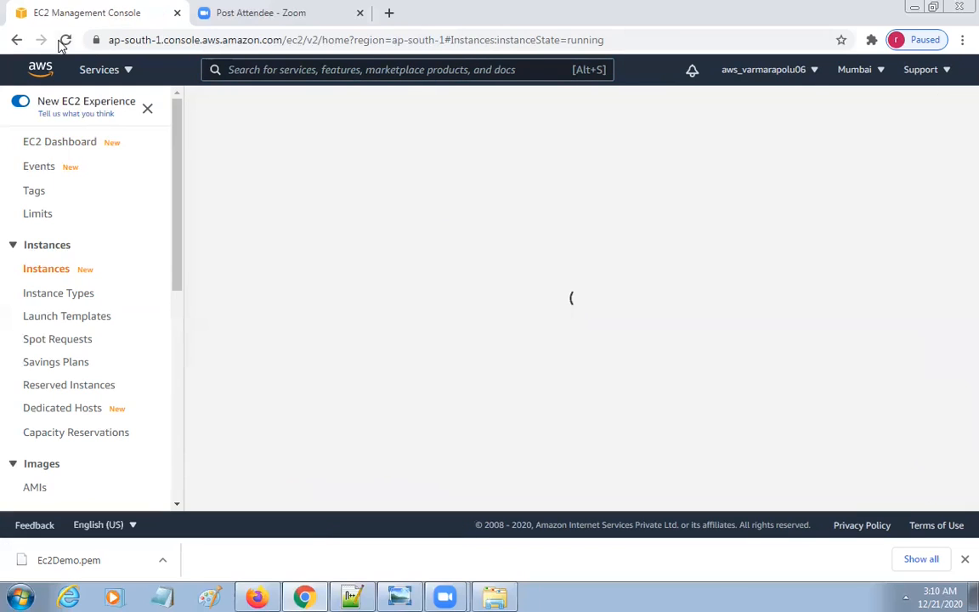
pyautogui.click(17, 40)
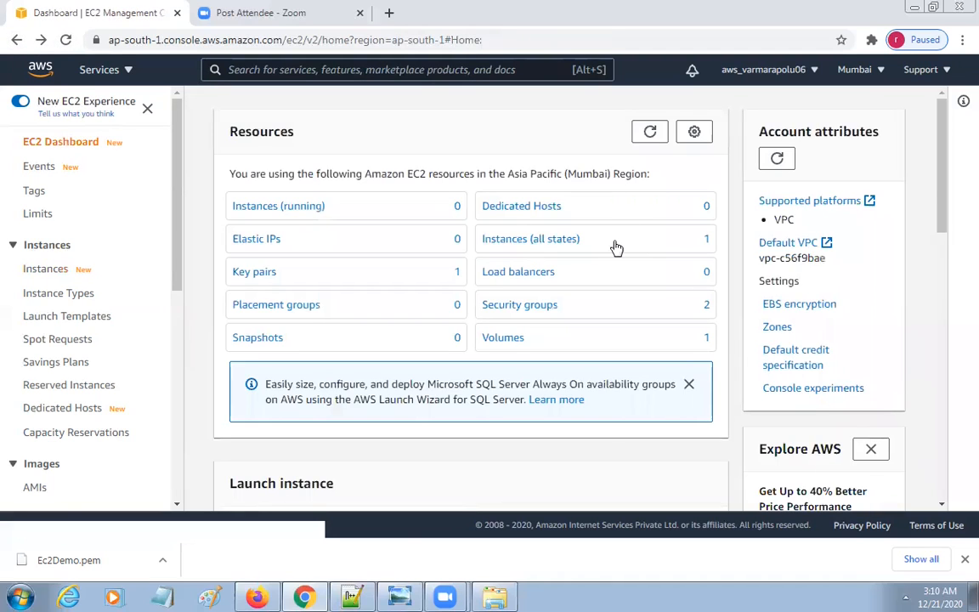
pyautogui.click(259, 212)
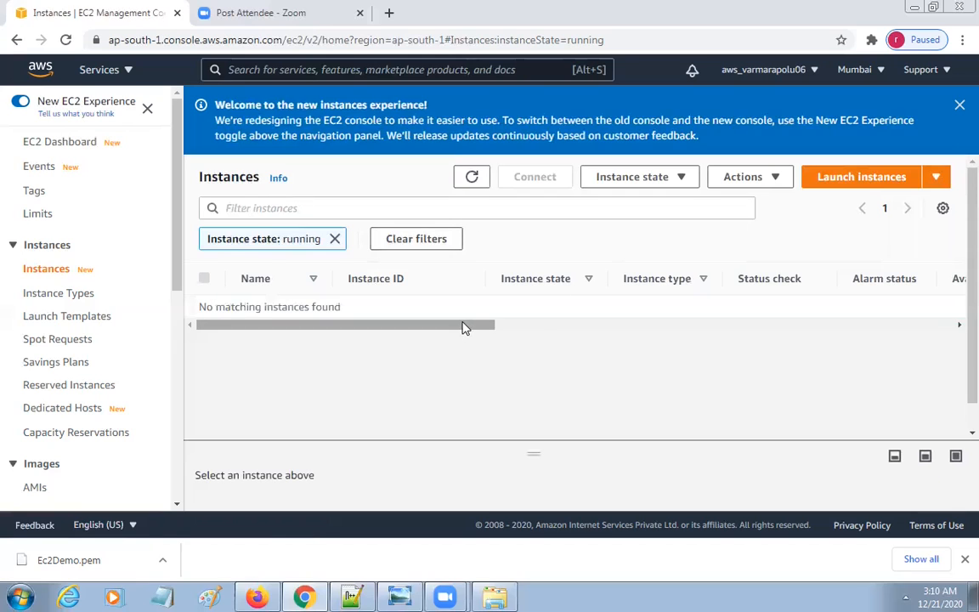
pyautogui.moveTo(465, 327)
pyautogui.mouseDown()
pyautogui.moveTo(492, 327)
pyautogui.moveTo(459, 327)
pyautogui.mouseUp()
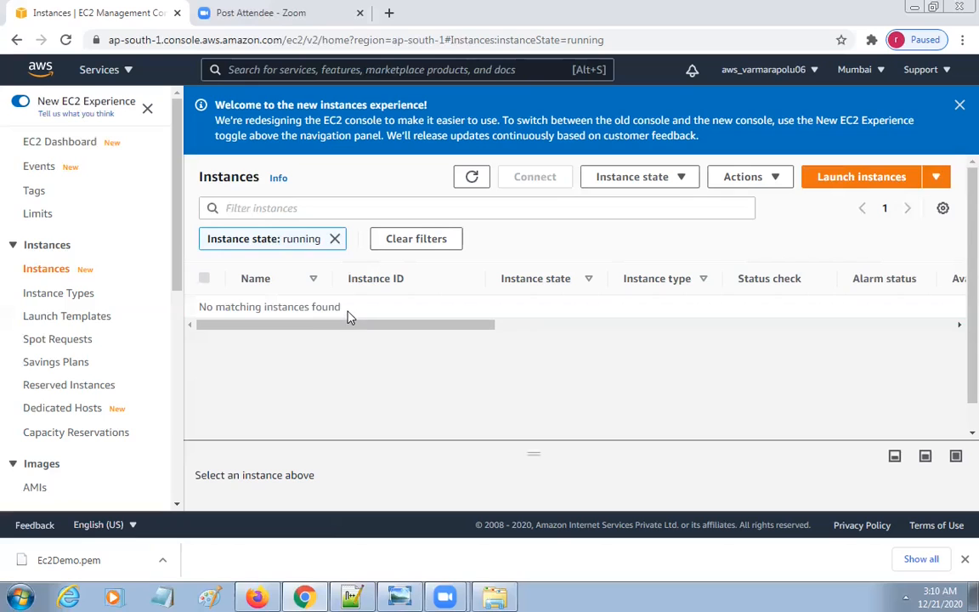
pyautogui.moveTo(359, 326); pyautogui.dragTo(241, 323)
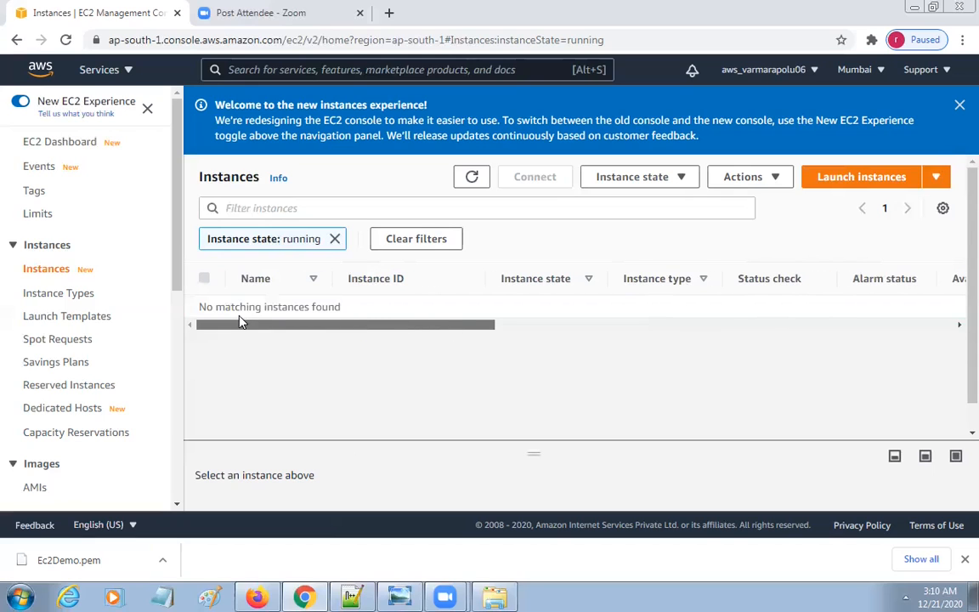
# Remove the running state filter from the instances list, then select the EC2Demo instance and terminate it
pyautogui.click(334, 241)
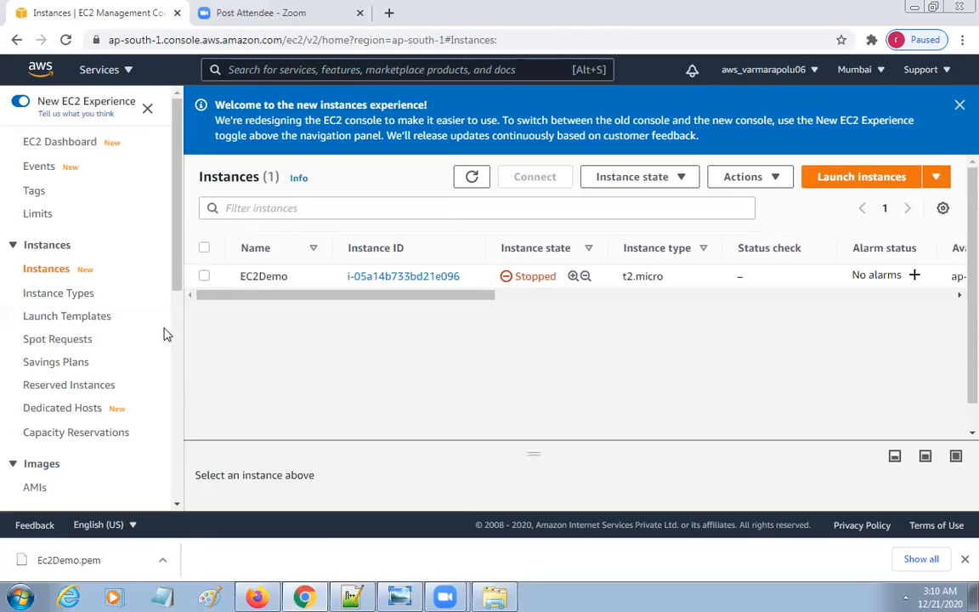
pyautogui.click(204, 277)
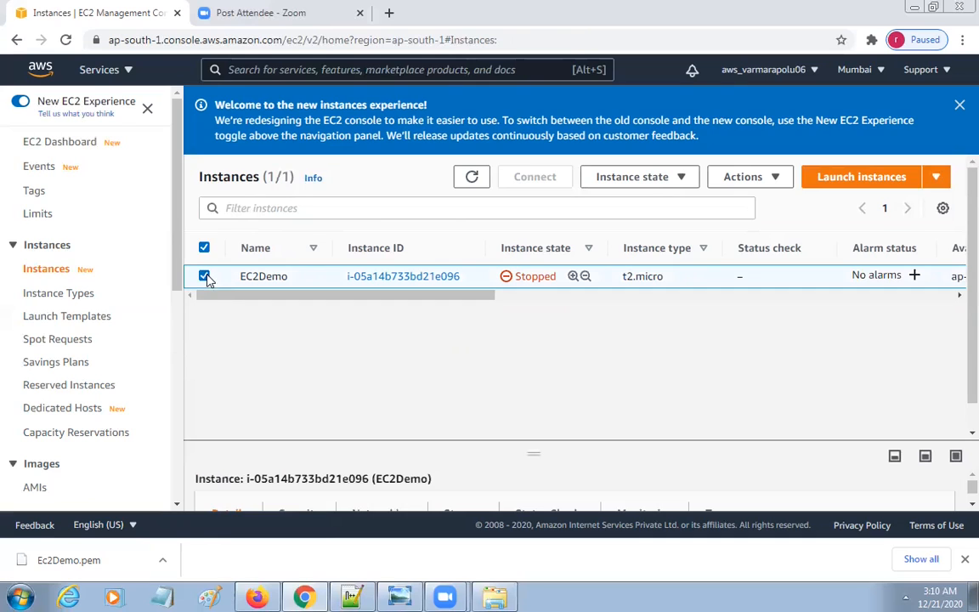
pyautogui.click(681, 181)
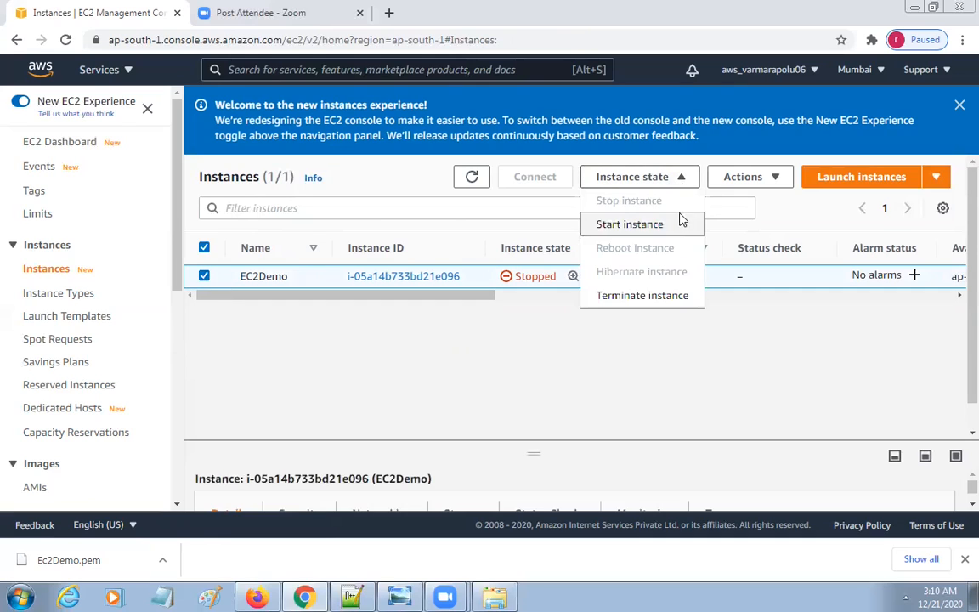
pyautogui.click(670, 297)
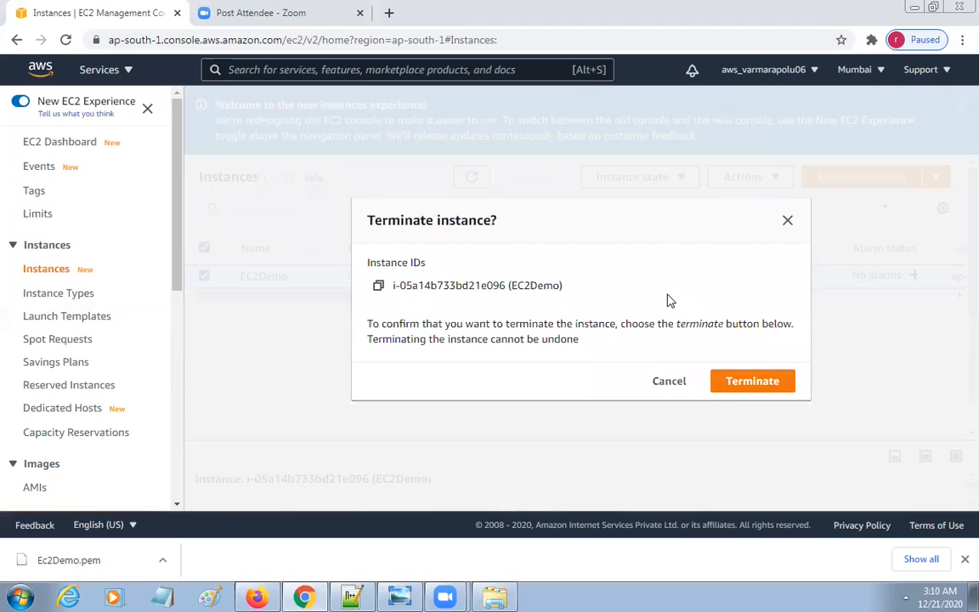
pyautogui.click(748, 391)
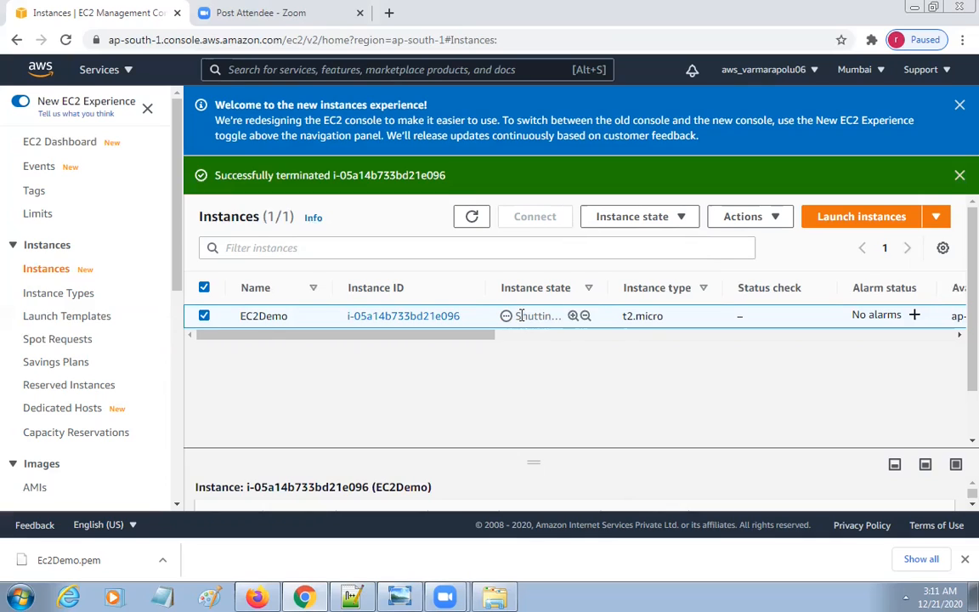
# Examine the EC2Demo instance's details across the table columns and check its instance state
pyautogui.moveTo(485, 334); pyautogui.dragTo(692, 364)
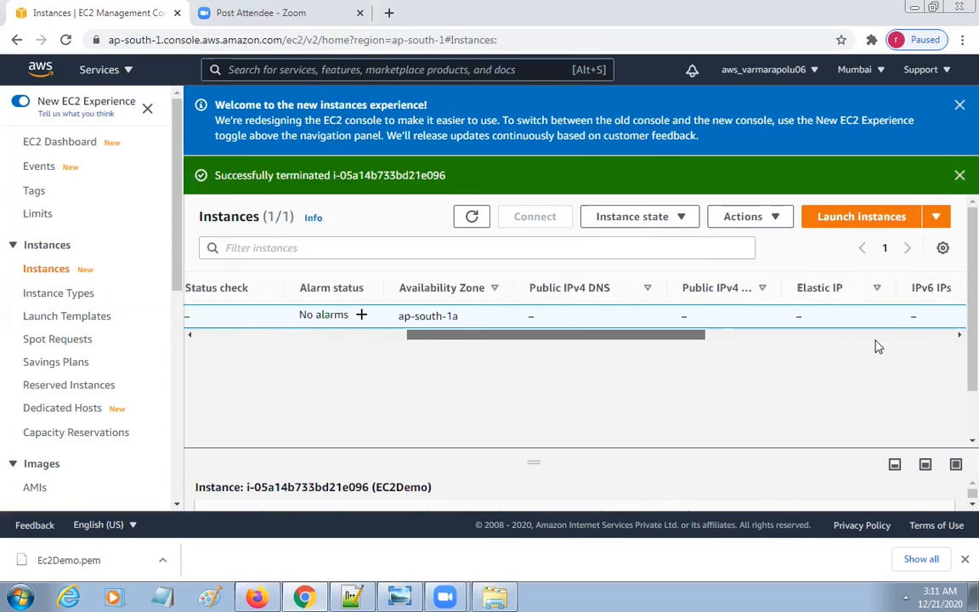
pyautogui.click(905, 338)
pyautogui.moveTo(907, 338); pyautogui.dragTo(396, 345)
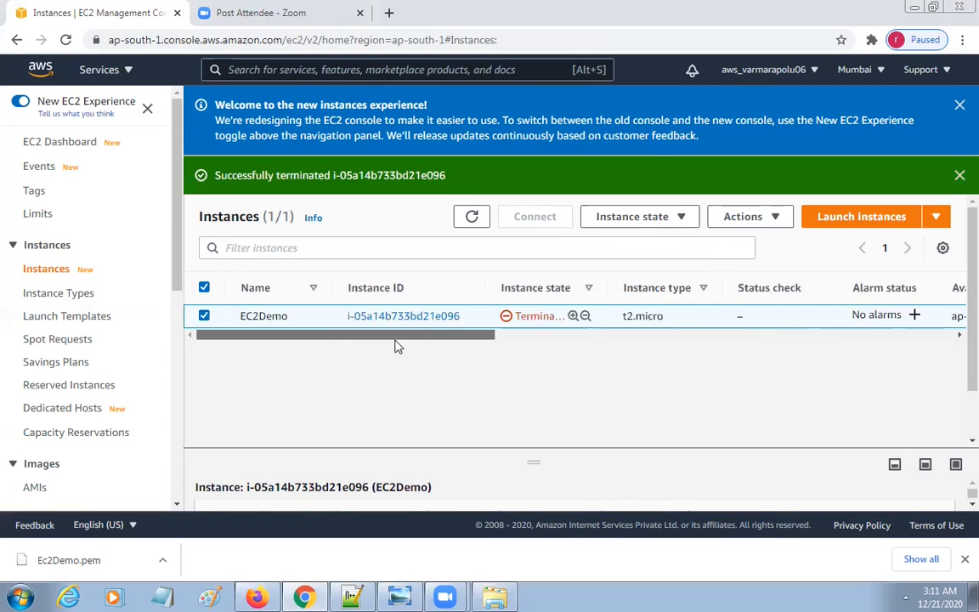
pyautogui.moveTo(554, 315); pyautogui.dragTo(538, 313)
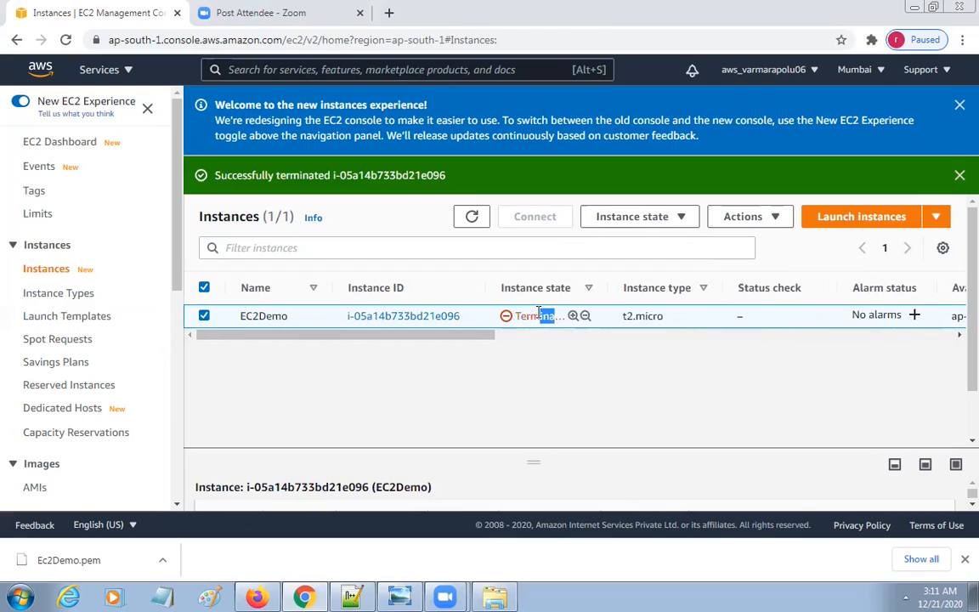